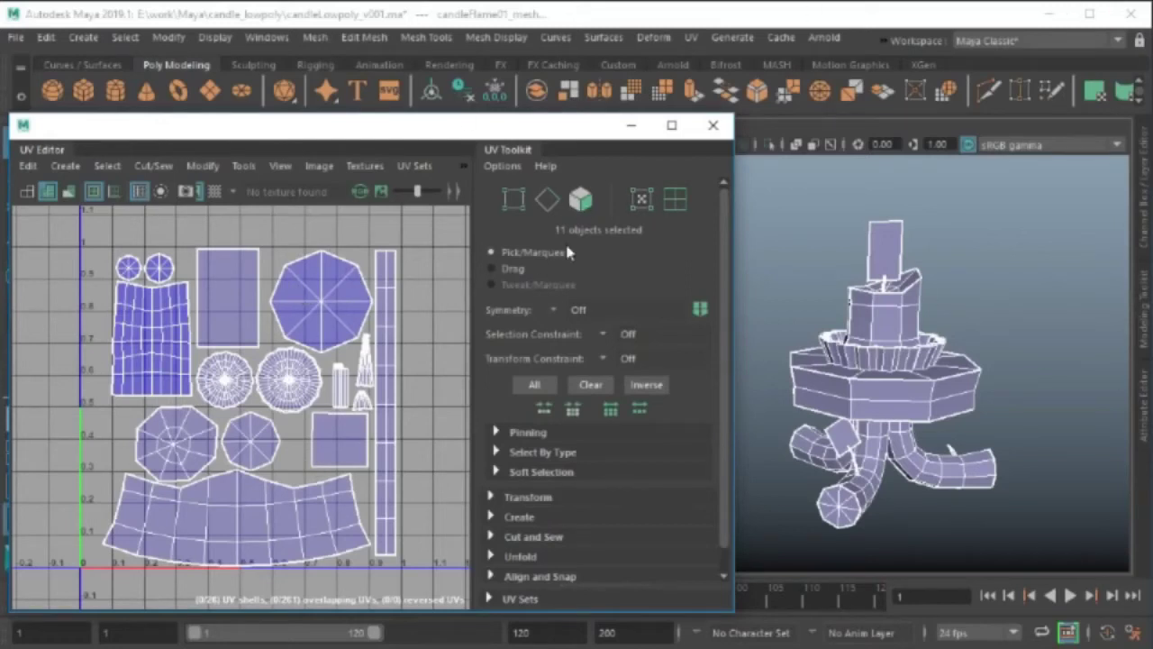
Select all of the candle's UVs in the Maya UV editor.
left_click(645, 199)
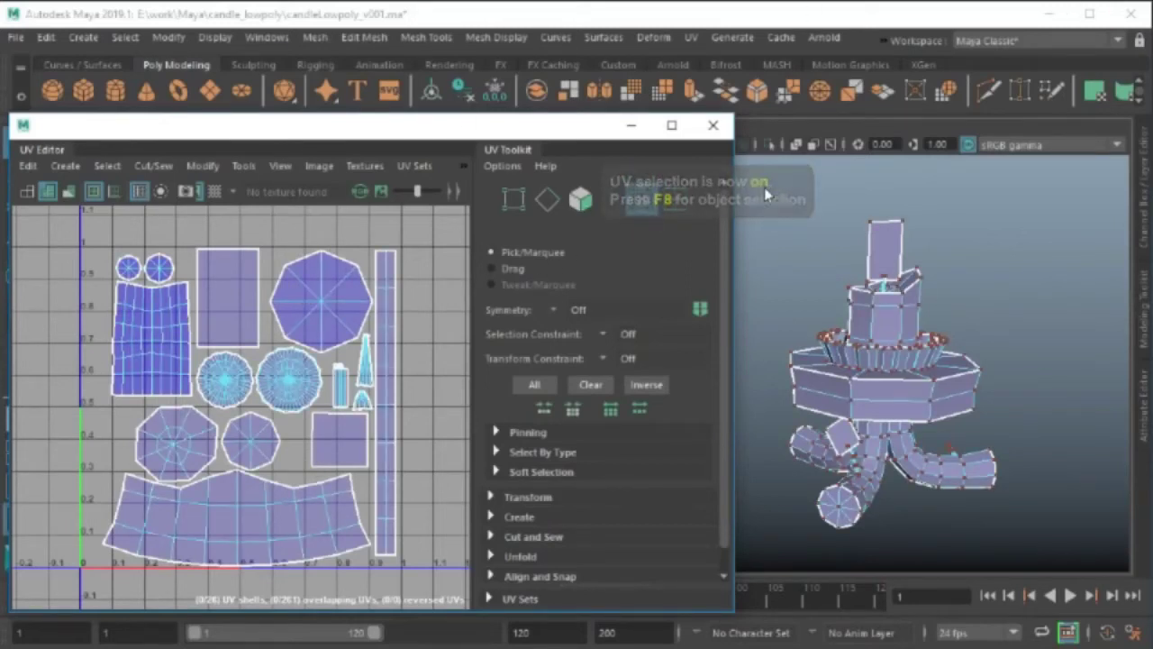
left_click_drag(99, 218, 436, 564)
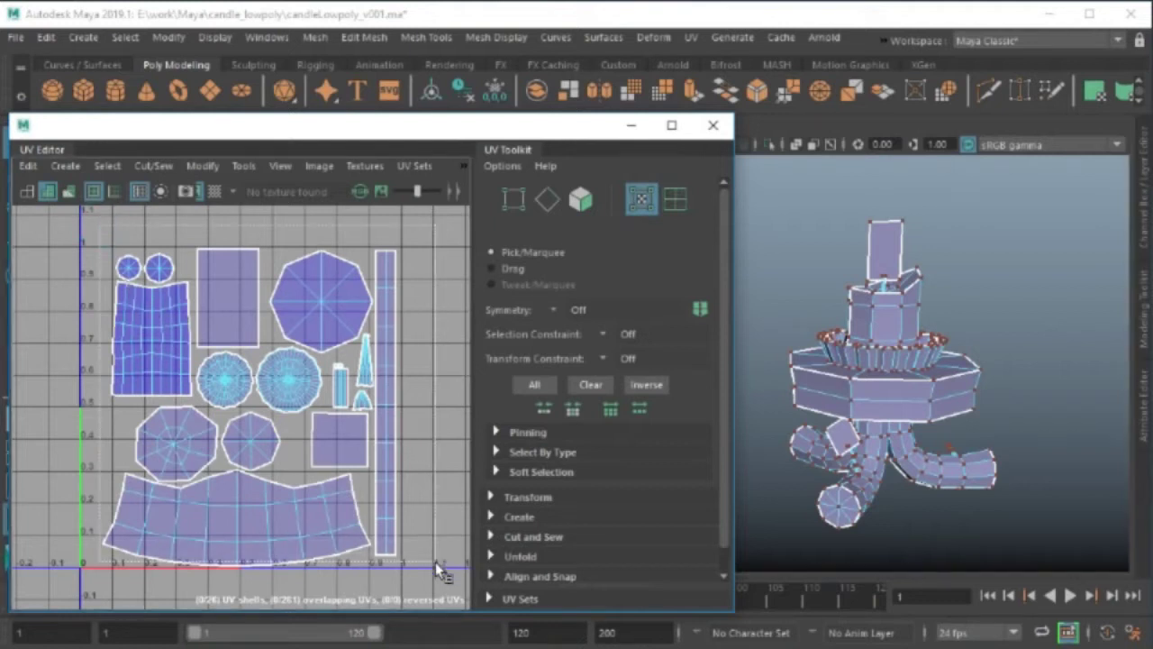
right_click(351, 377, "ctrl")
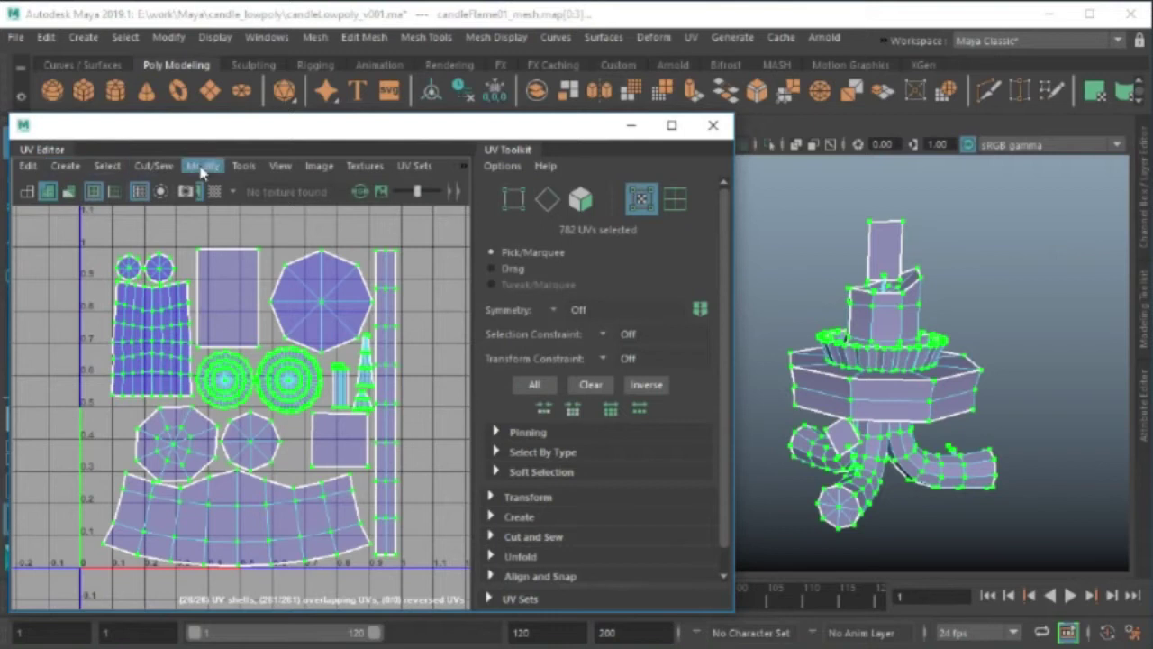
left_click(320, 168)
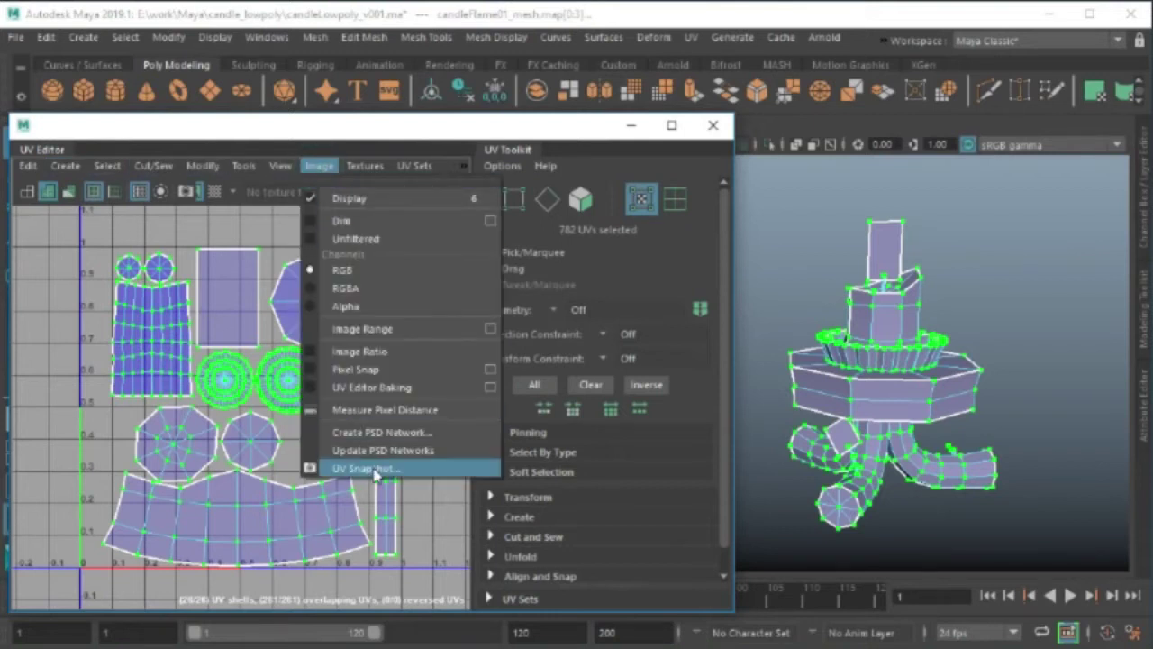
Set the UV snapshot file to candleLowpoly in the candle_lowpoly texture folder.
left_click(362, 469)
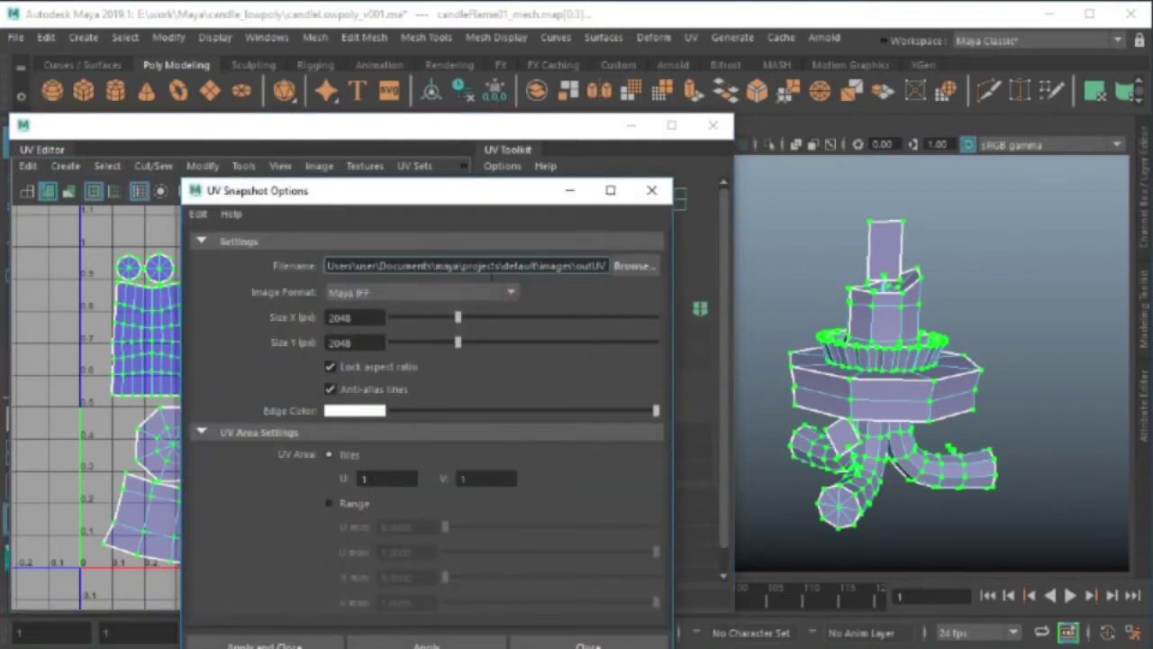
left_click(626, 265)
double_click(273, 171)
double_click(243, 158)
left_click(188, 558)
type("candleLowpoly")
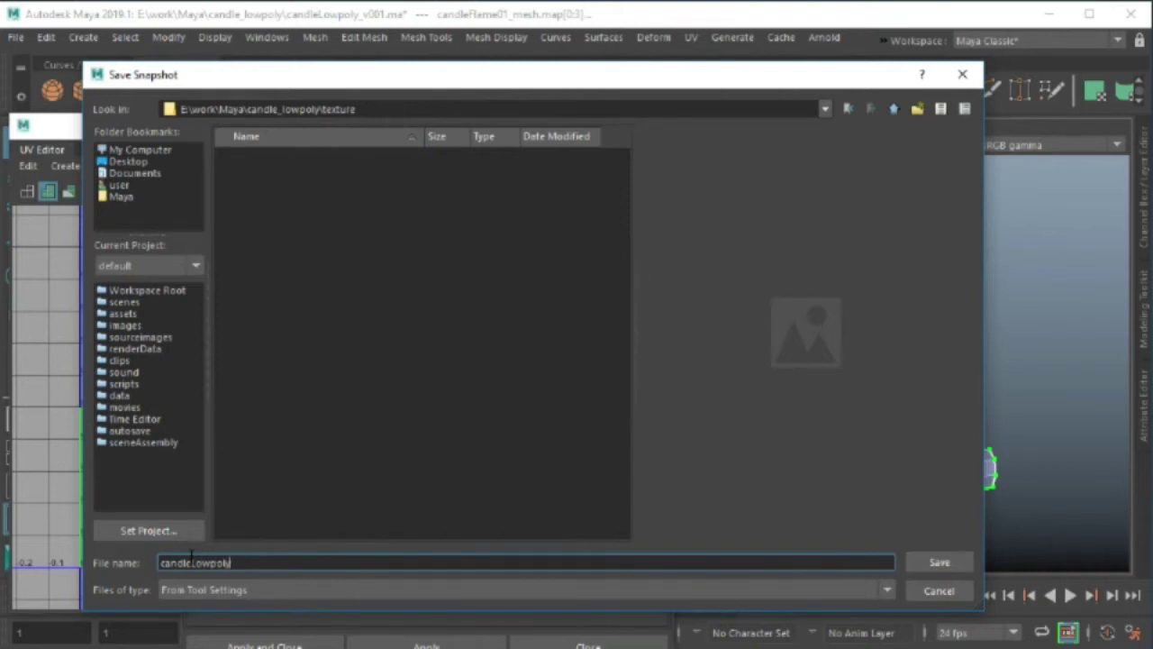
left_click(940, 562)
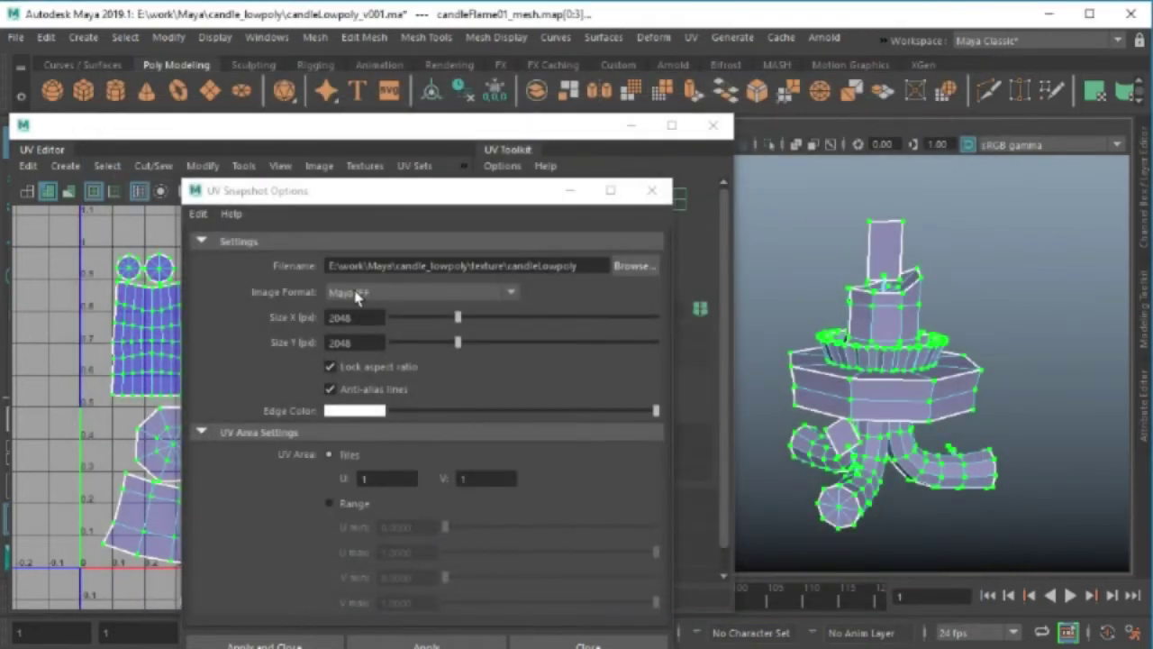
Save the snapshot as PNG with red edges, clear the UV selection, and switch to Photoshop.
left_click(358, 298)
left_click(373, 438)
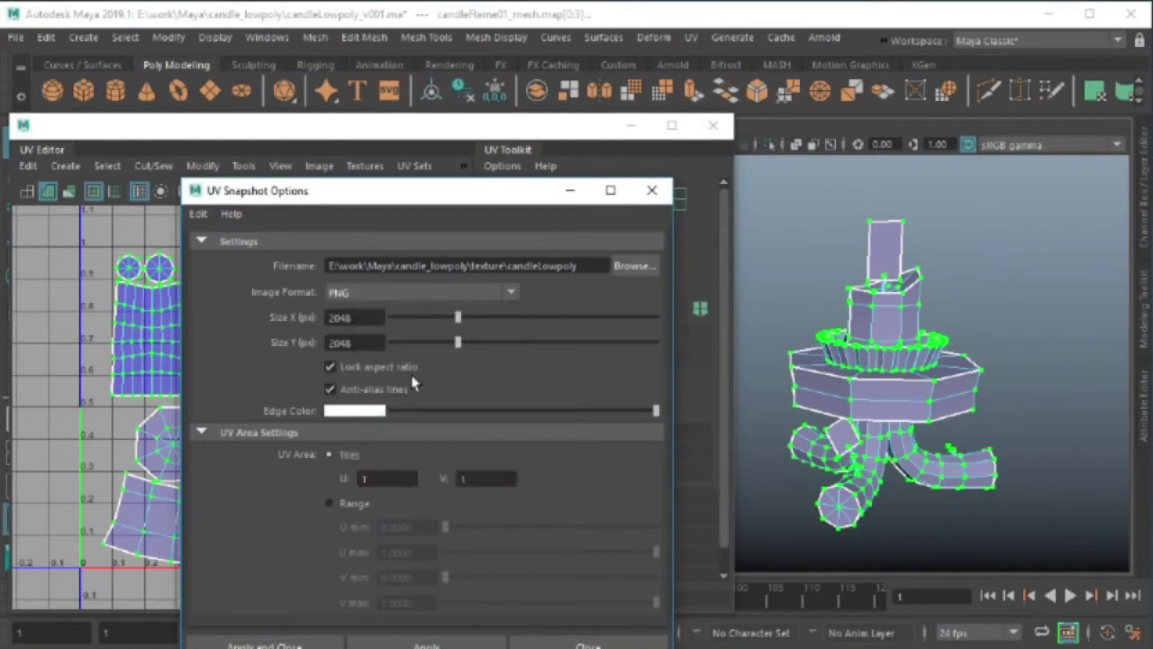
left_click(348, 411)
left_click(286, 373)
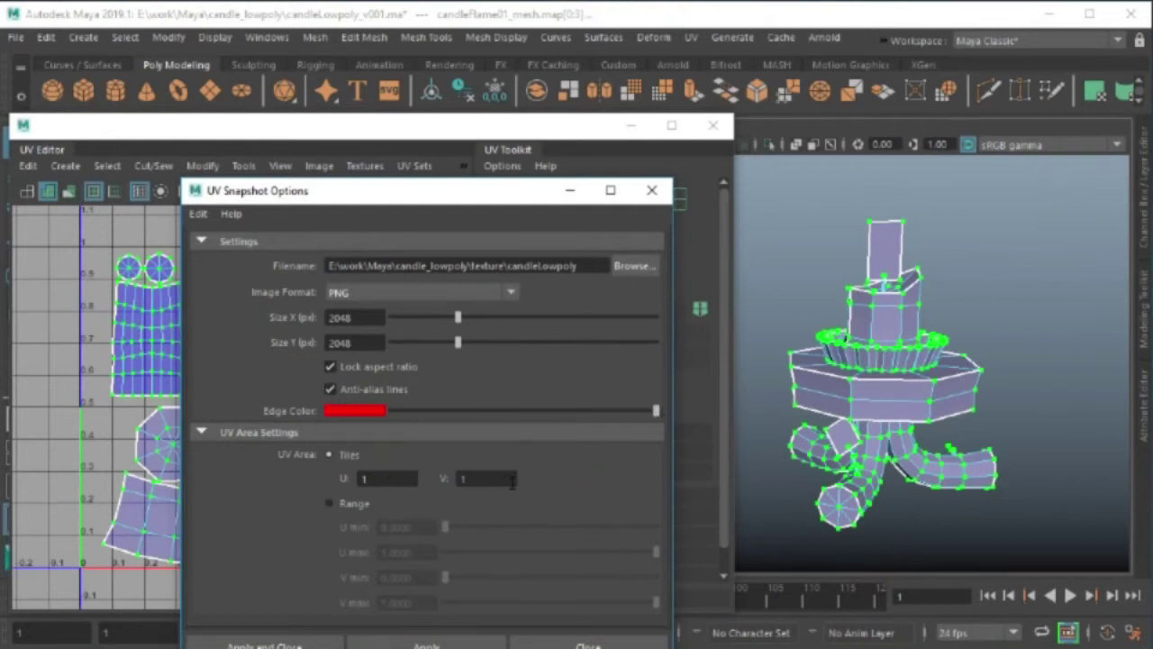
left_click(264, 645)
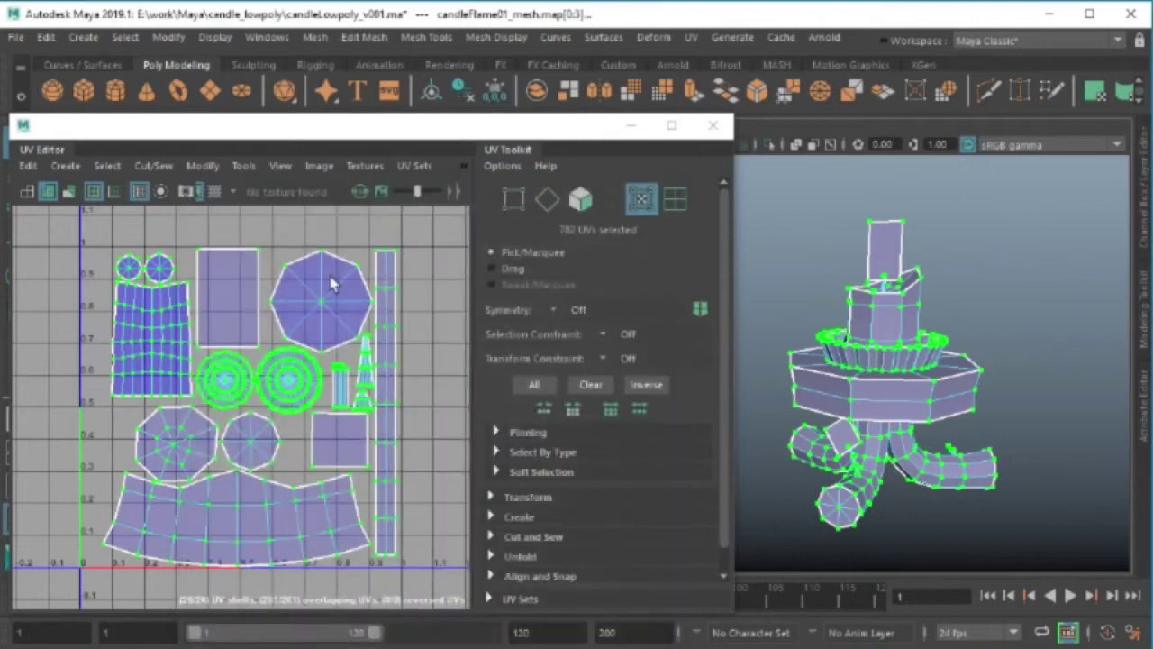
key("F8")
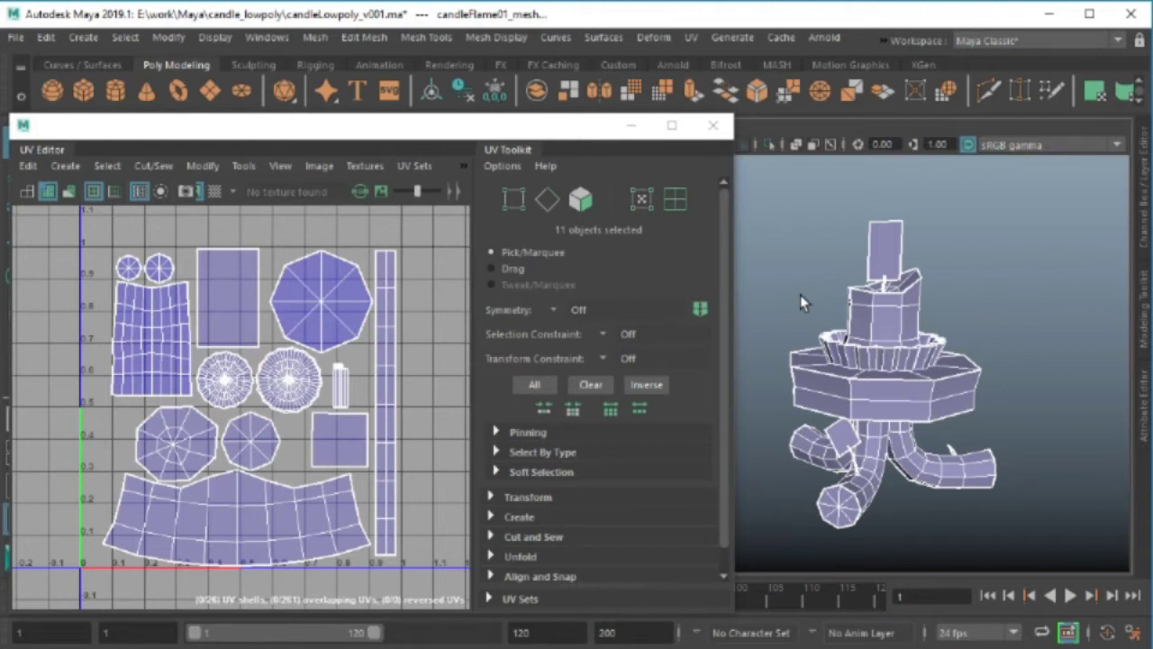
left_click(673, 597)
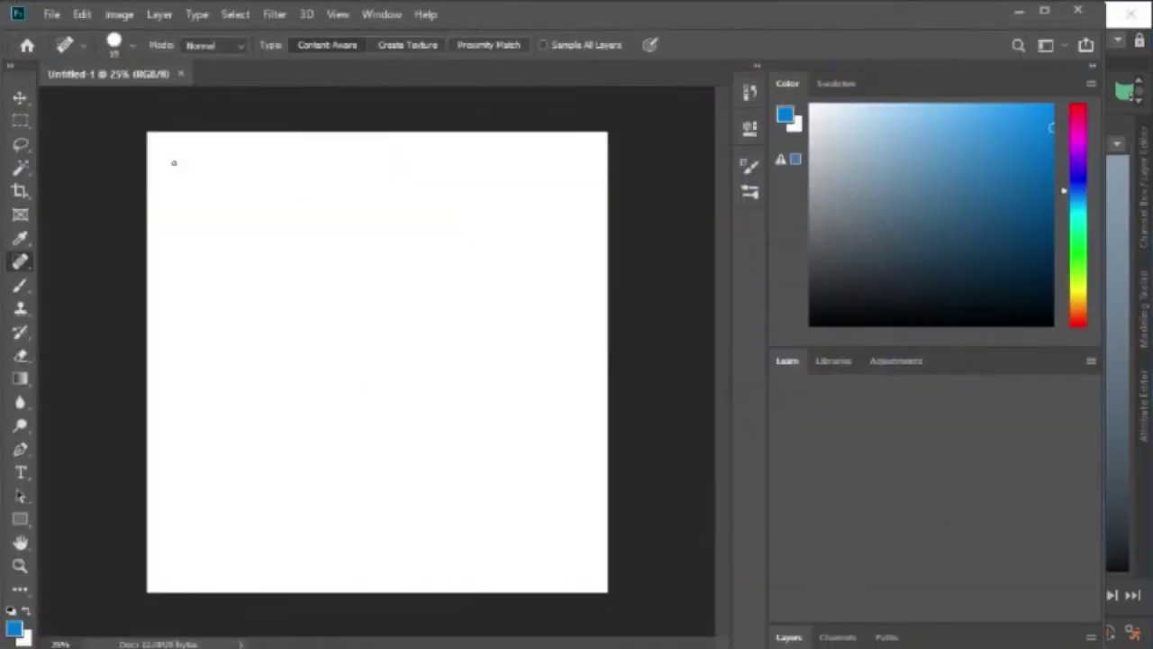
Open the candleLowpoly.png UV snapshot in Photoshop.
left_click(51, 14)
left_click(72, 49)
left_click(203, 149)
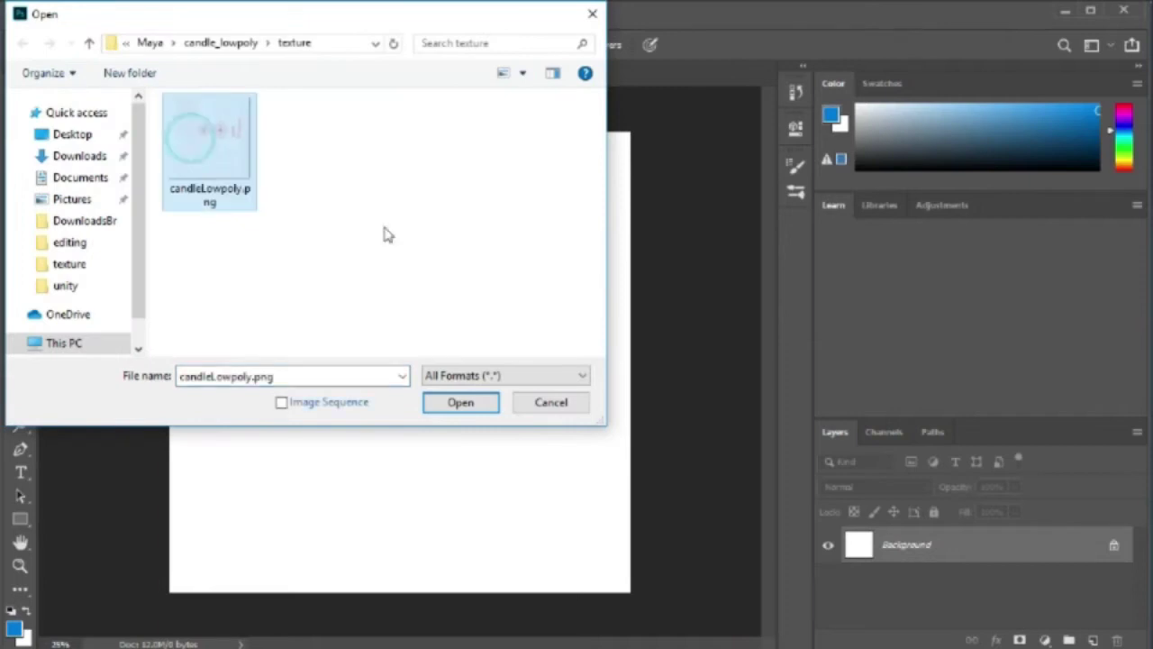
left_click(462, 402)
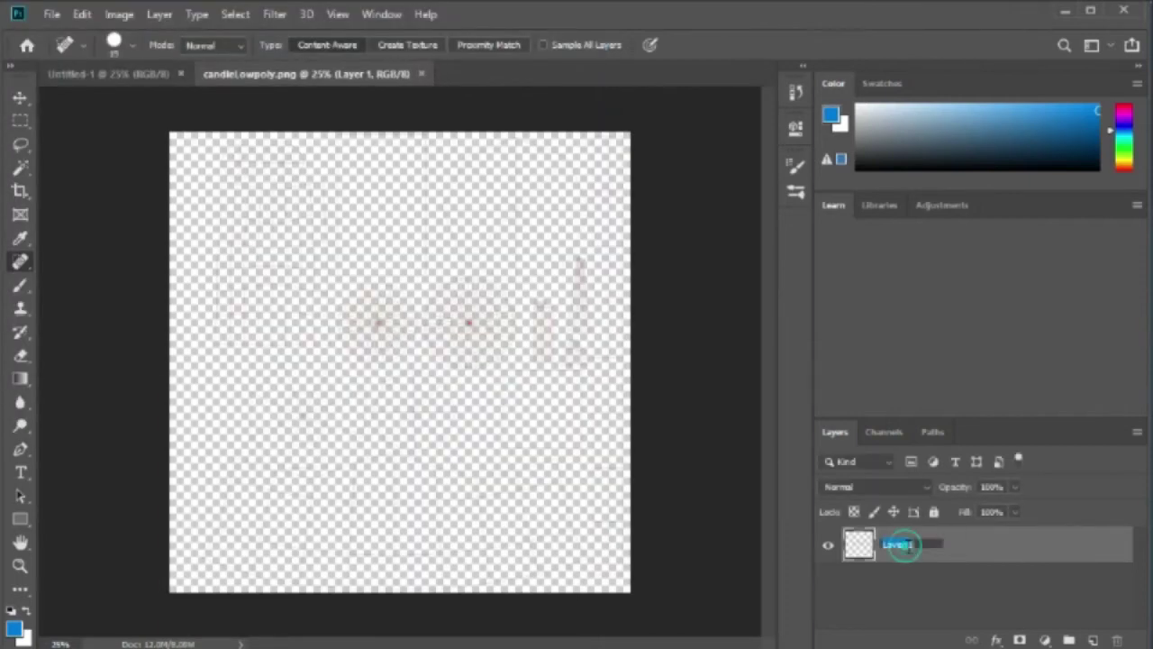
Lock the UV layer and add a baseColour layer beneath it.
left_click(933, 512)
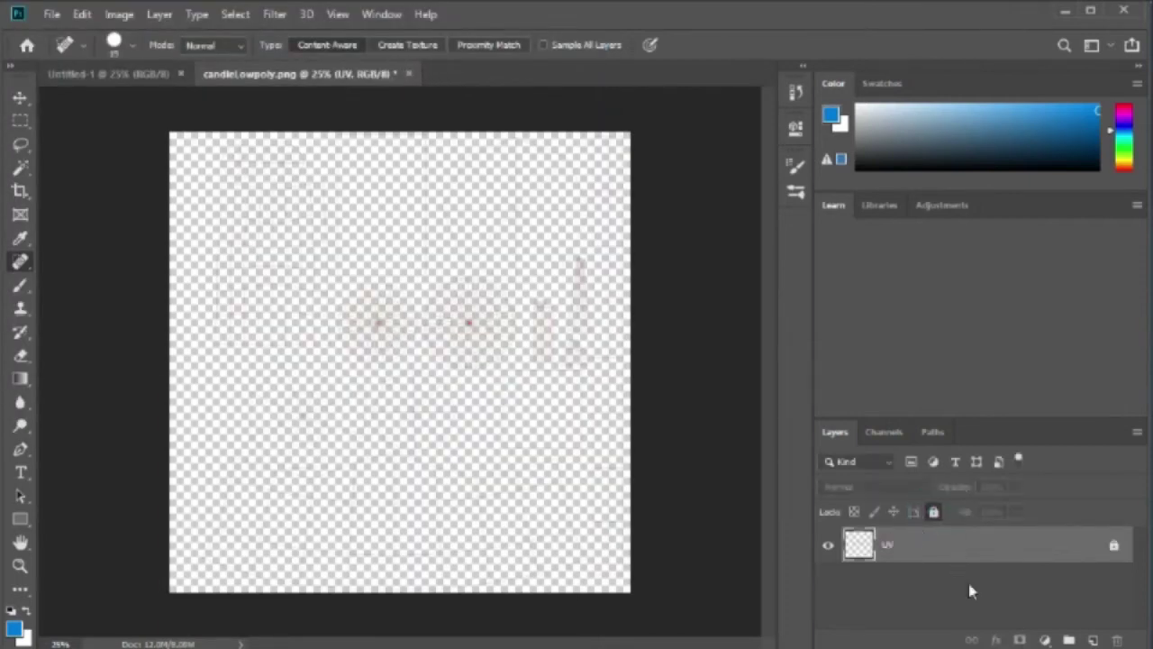
left_click(1093, 640)
left_click_drag(935, 546, 907, 581)
type("baseColour")
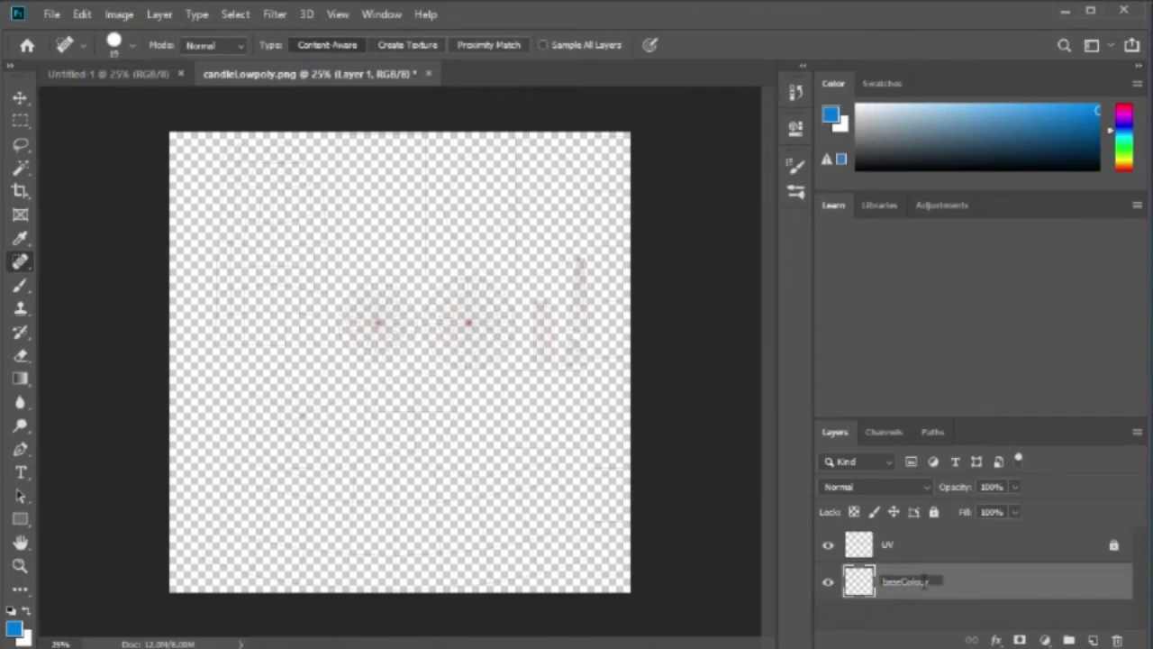
left_click(971, 576)
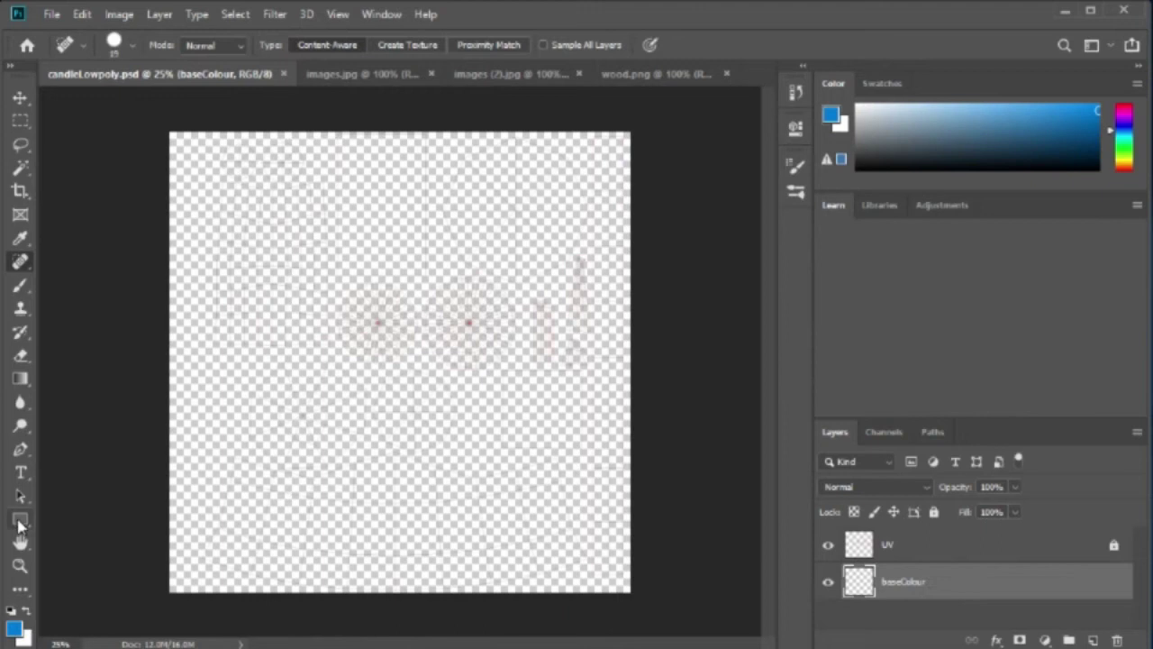
Make a brown swatch the foreground colour.
left_click(20, 523)
left_click(938, 115)
left_click(944, 143)
left_click(1118, 135)
left_click(883, 83)
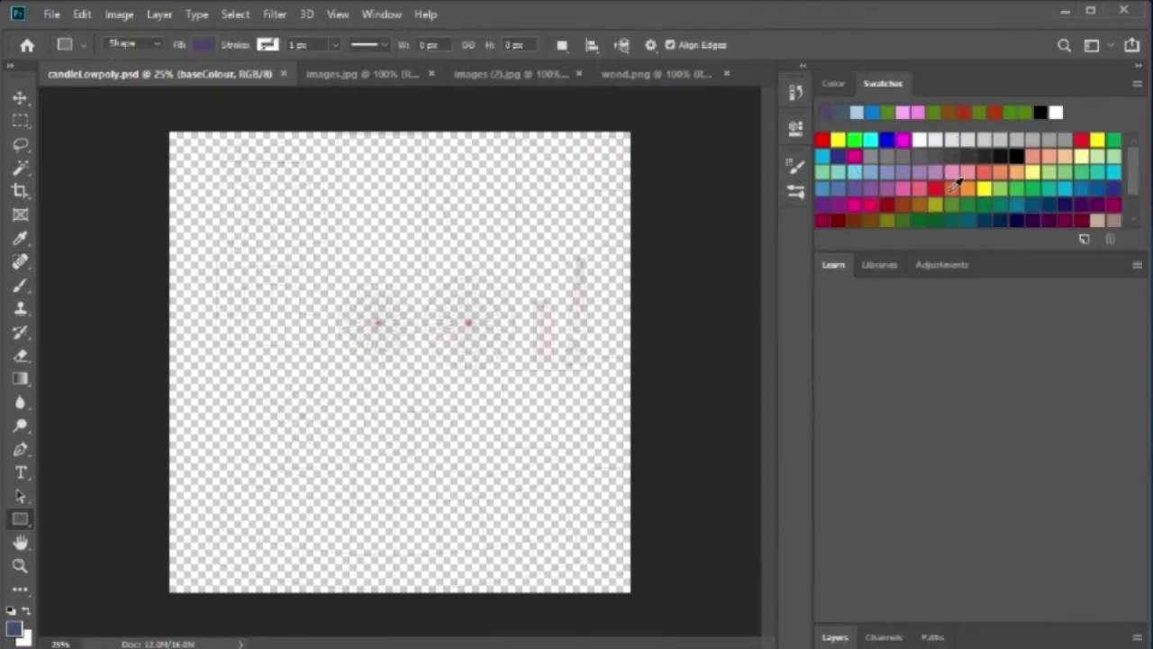
scroll(955, 185, "down", 1)
left_click(919, 209)
left_click(854, 637)
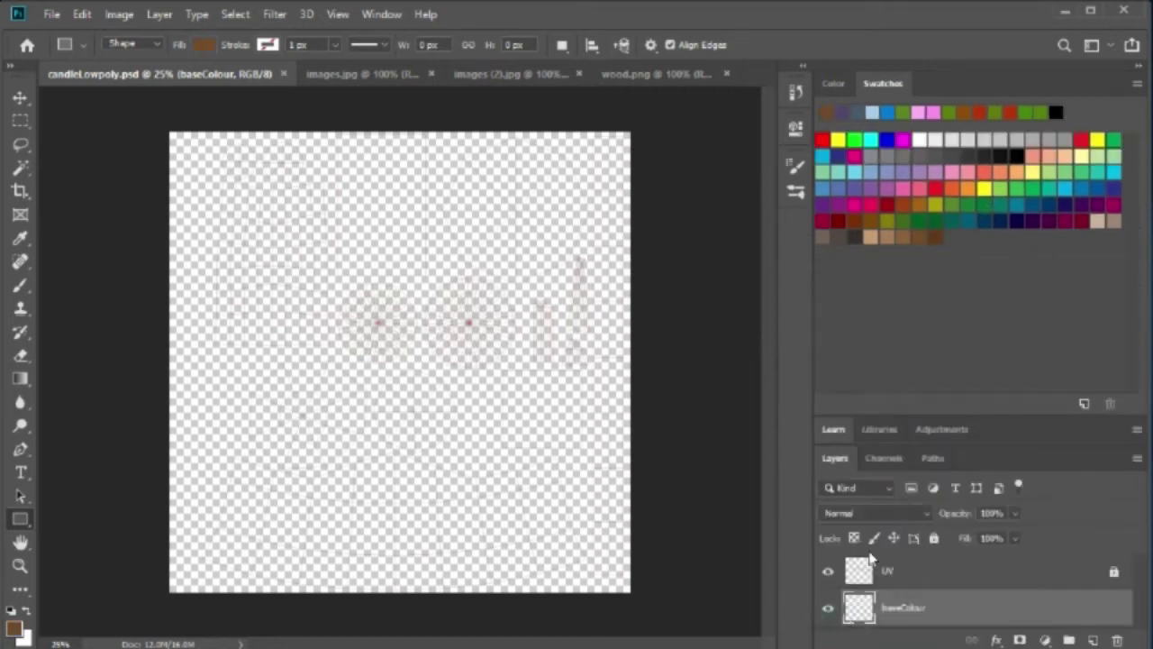
Fill the baseColour layer with solid brown.
left_click_drag(879, 416, 876, 290)
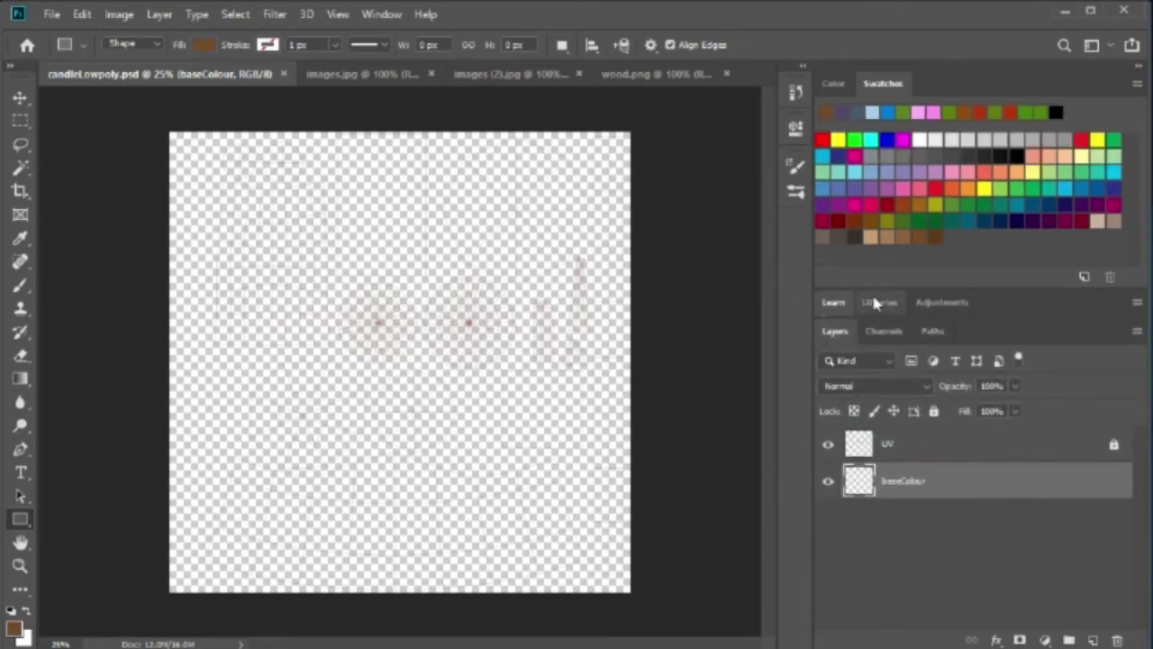
key("b")
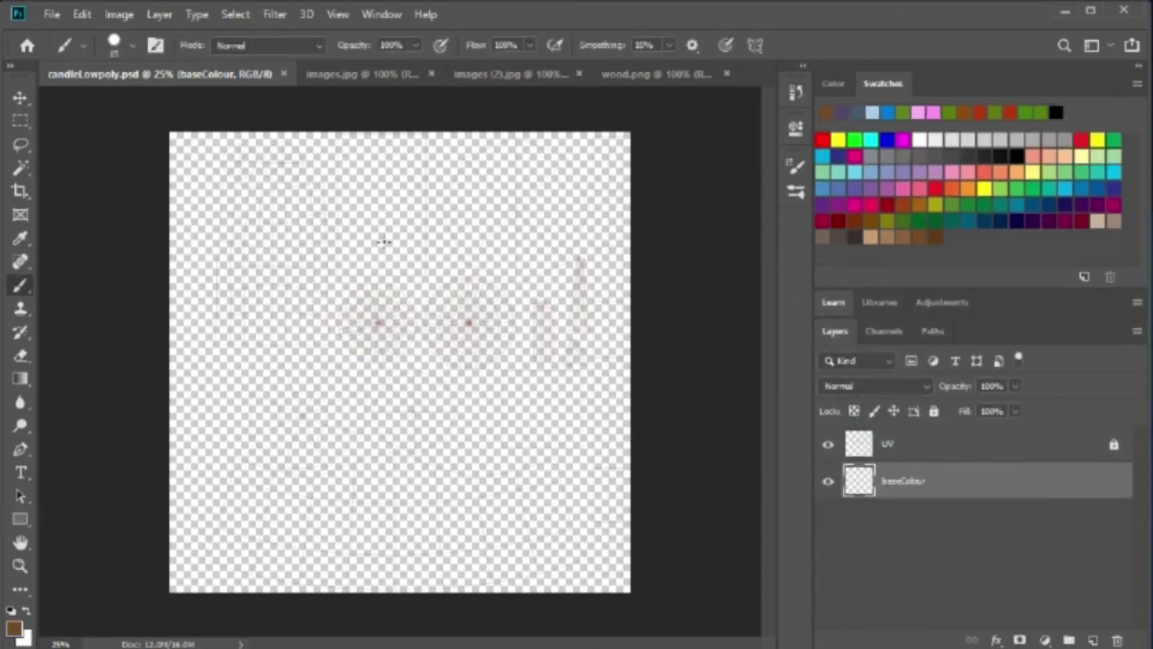
key("alt+BackSpace")
scroll(282, 208, "up", 3)
scroll(643, 194, "down", 3)
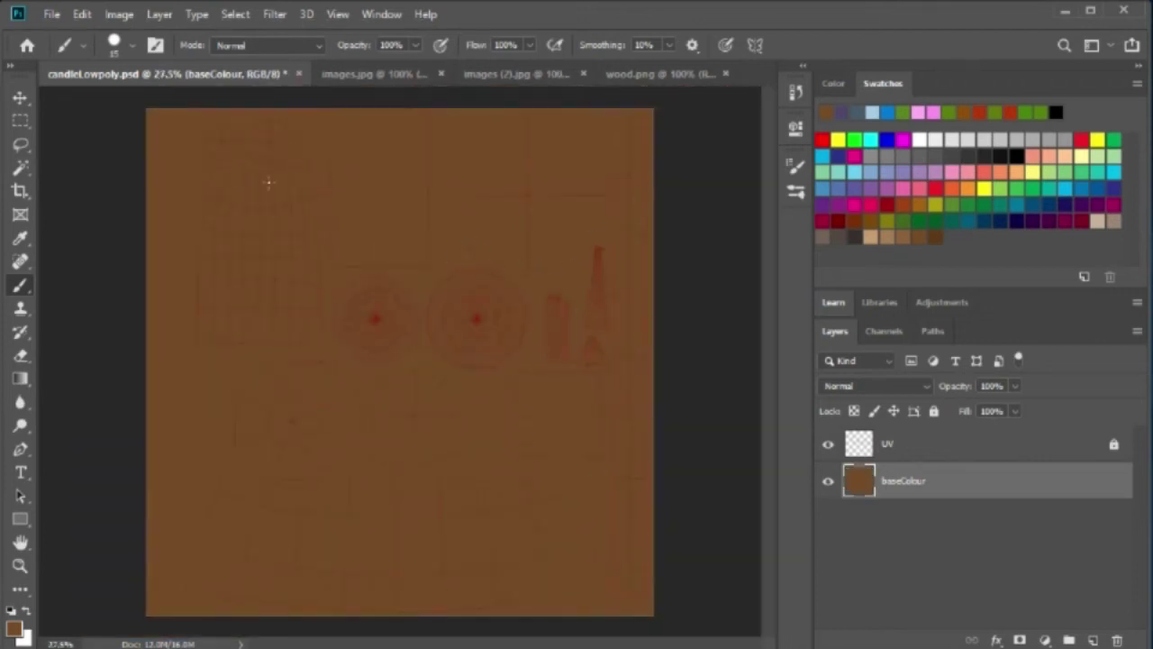
Add a new layer named wood above baseColour.
left_click(1086, 639)
double_click(898, 481)
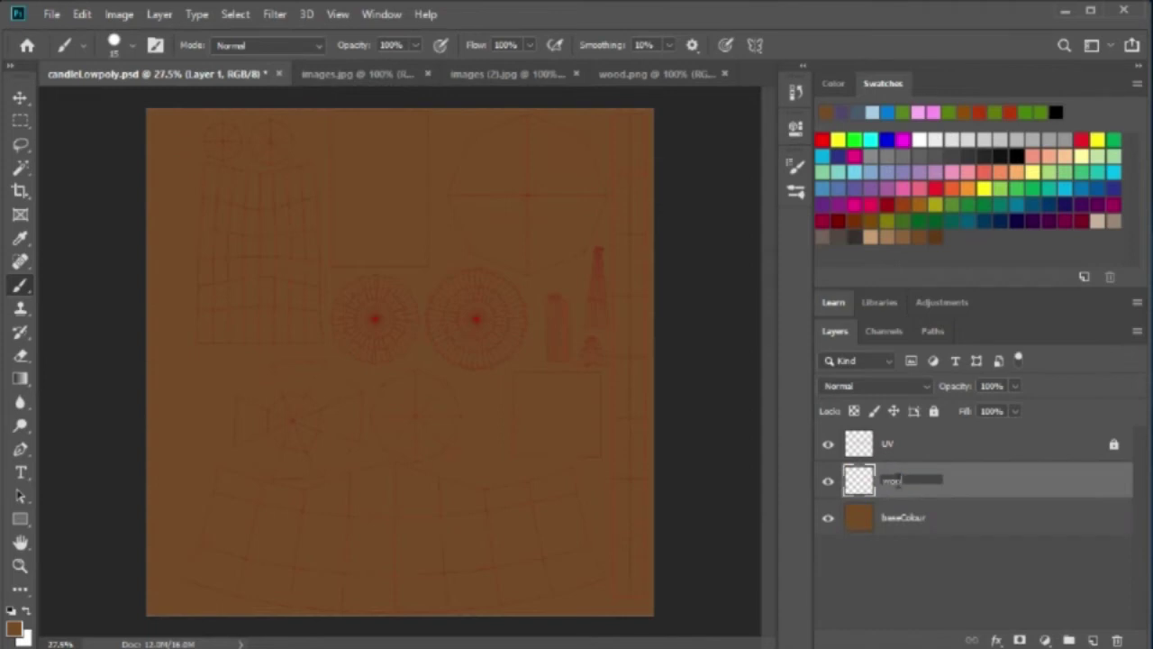
key("Return")
Polygonal-lasso the right-hand region of the UV canvas.
key("l")
left_click(435, 110)
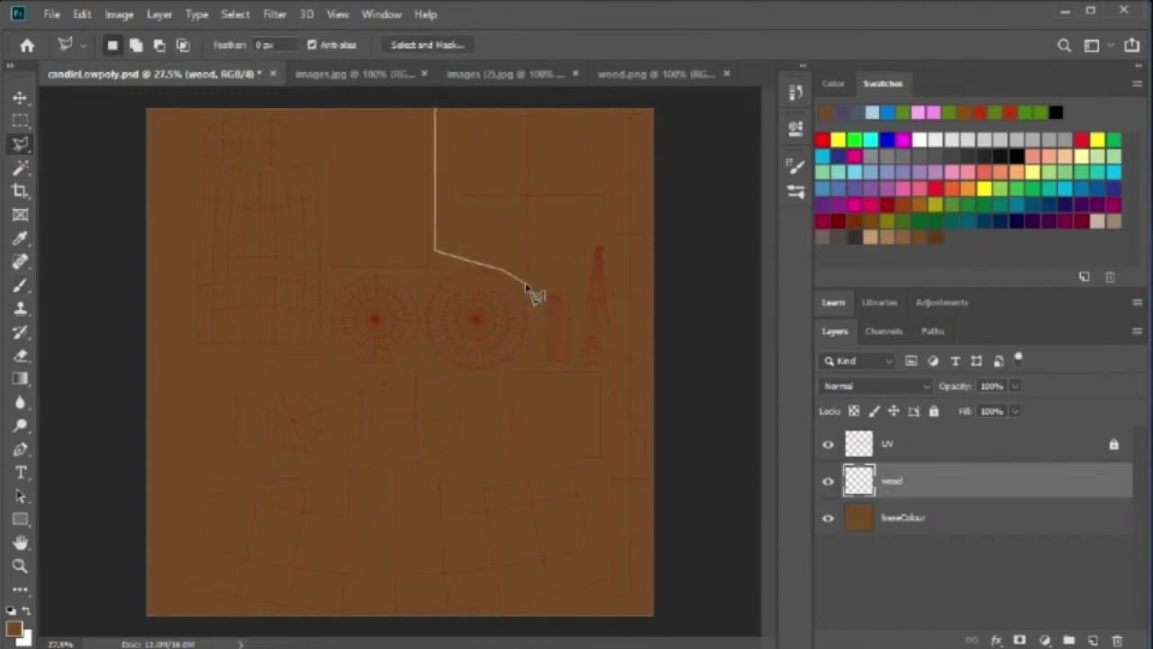
left_click(566, 280)
left_click(578, 290)
left_click(573, 363)
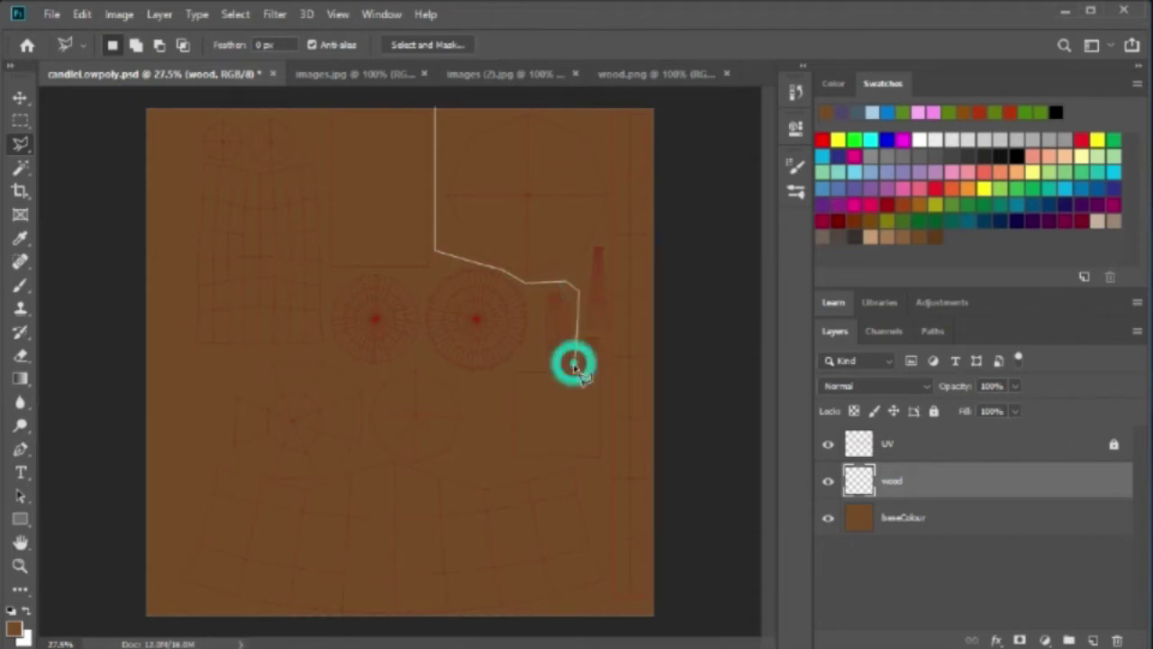
left_click(574, 367)
left_click(603, 368)
left_click(609, 618)
left_click(700, 623)
left_click(691, 97)
left_click(437, 106)
Fill the region with brown on wood, deselect, and add a new layer above.
key("alt+BackSpace")
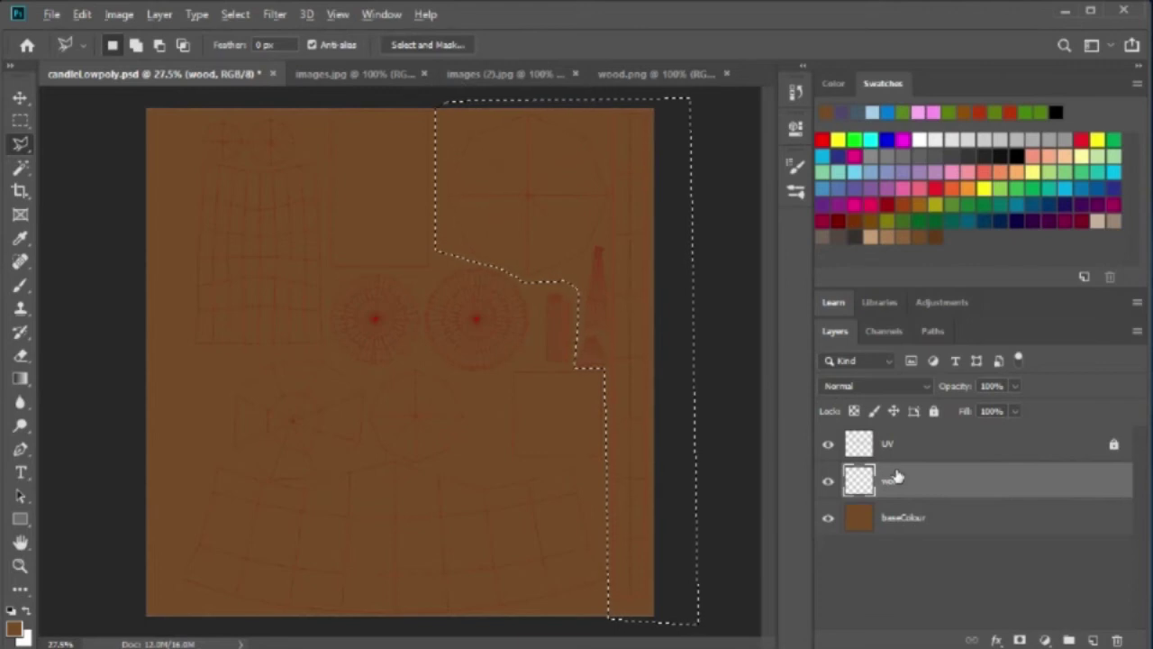
left_click(829, 519)
left_click(830, 519)
key("ctrl+d")
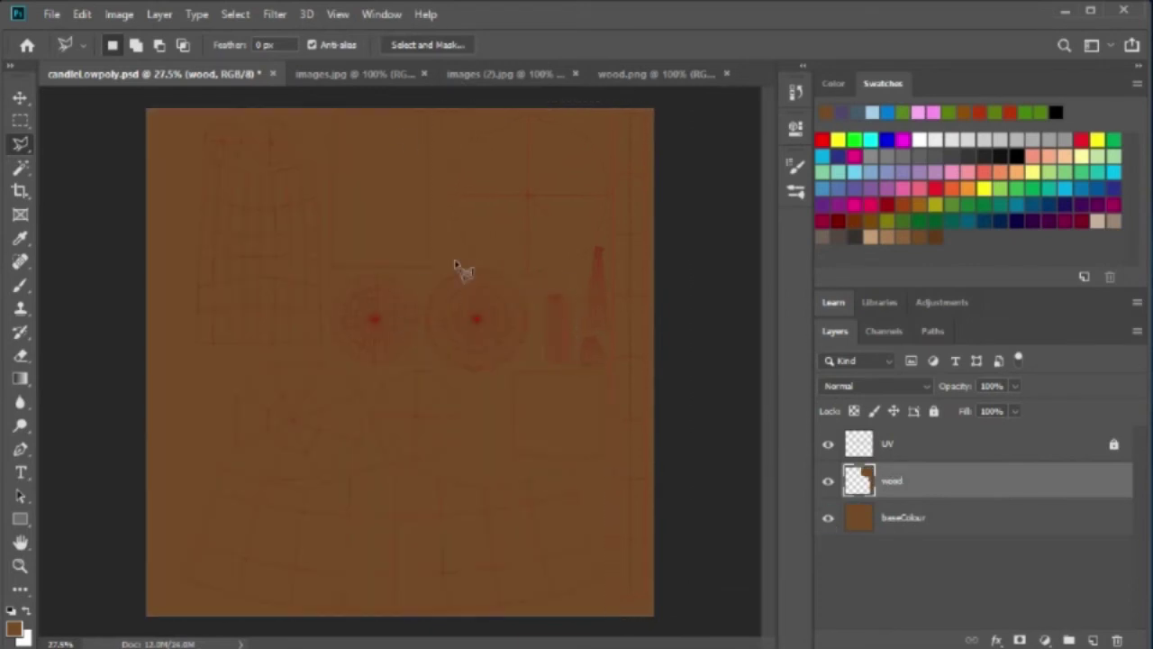
left_click(1090, 638)
double_click(899, 480)
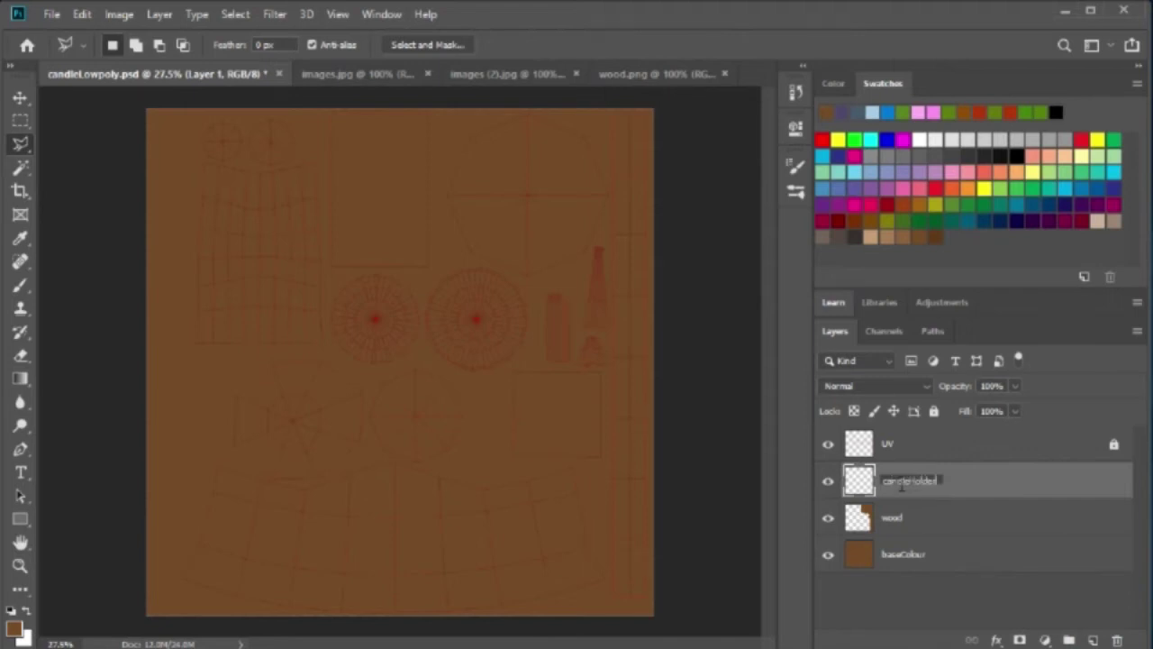
Name the layer candleHolder and fill a lasso region around both circles with tan c59249.
key("Return")
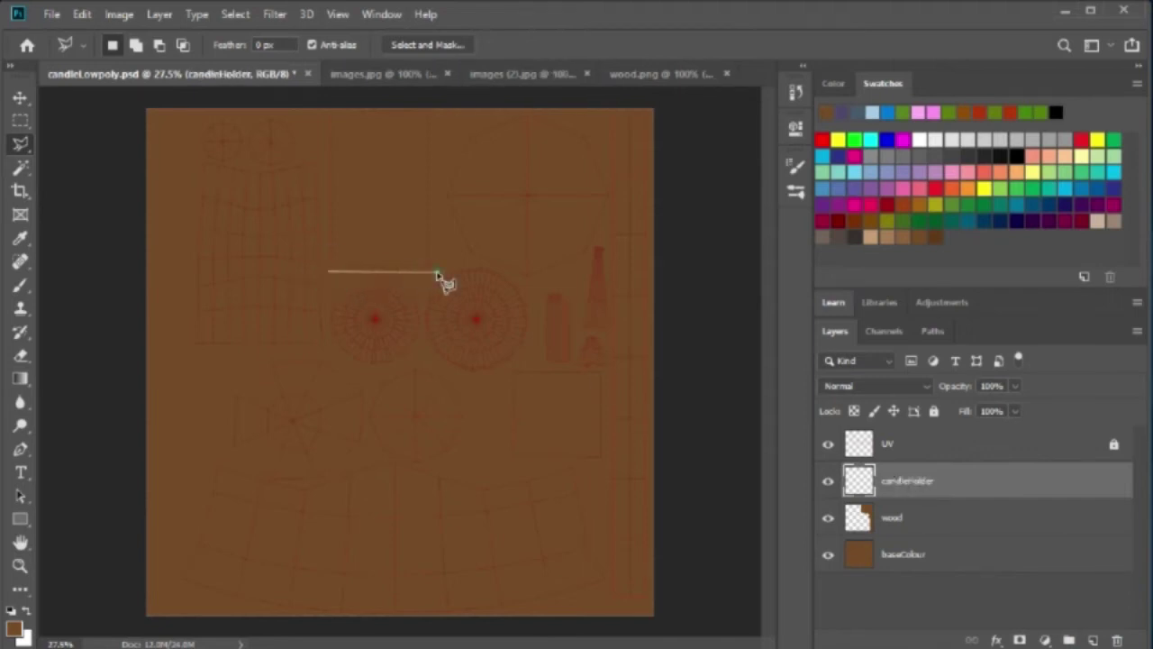
mouse_move(512, 280)
left_mouse_down()
mouse_move(533, 304)
mouse_move(528, 360)
mouse_move(477, 378)
mouse_move(419, 358)
mouse_move(342, 363)
mouse_move(322, 319)
mouse_move(328, 272)
left_mouse_up()
left_click(13, 628)
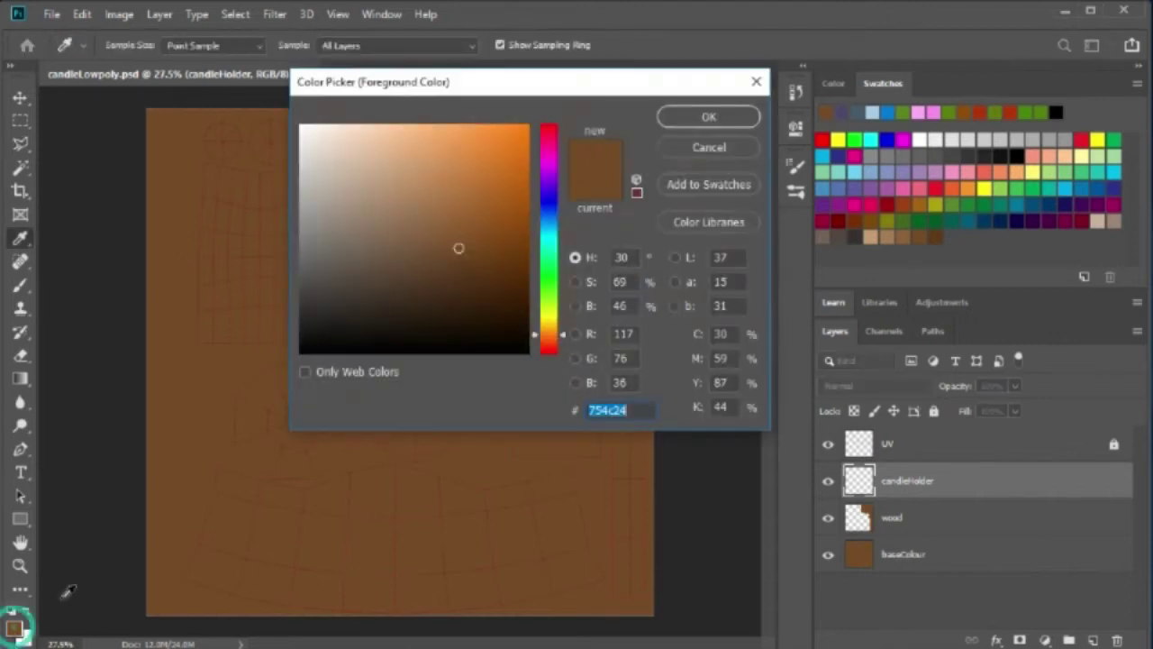
left_click(442, 174)
left_click(718, 122)
key("alt+BackSpace")
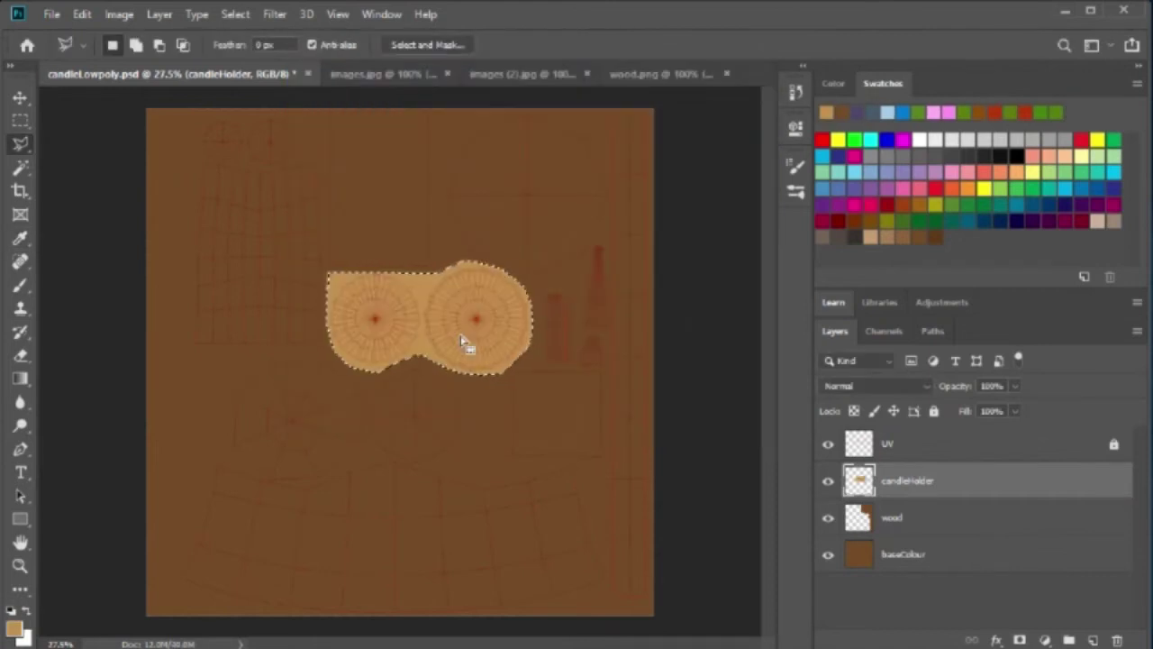
Build a combined rectangular selection over the lower candle UV area.
key("m")
left_click_drag(175, 443, 610, 618)
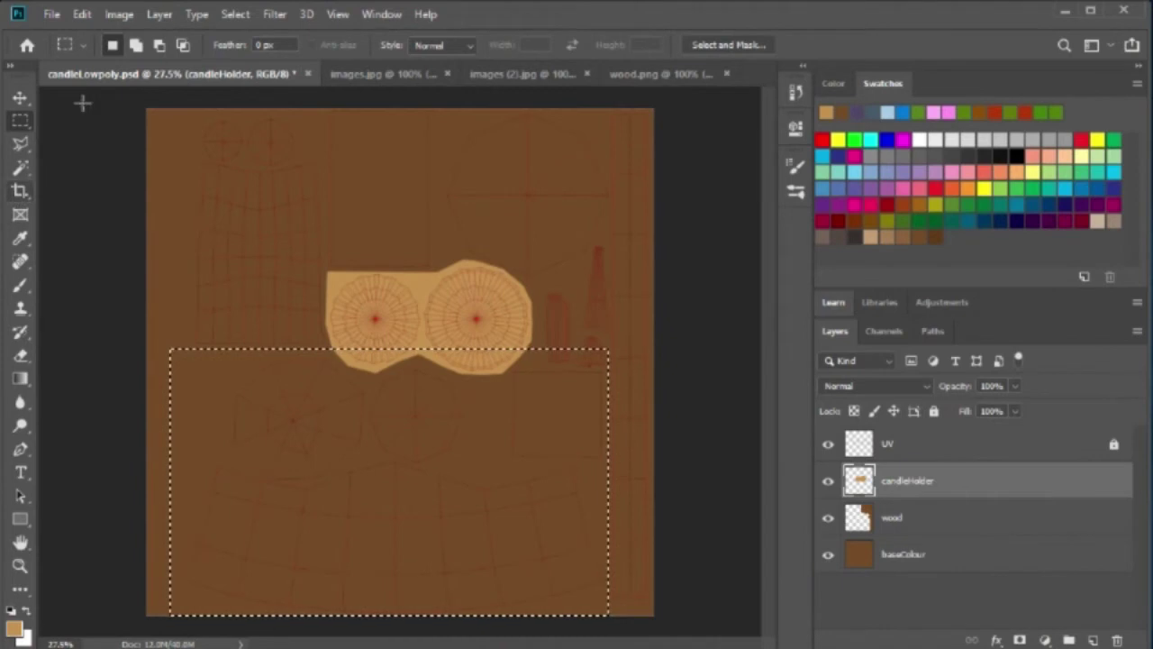
mouse_move(470, 334)
left_mouse_down()
mouse_move(643, 461)
mouse_move(604, 460)
left_mouse_up()
left_click_drag(162, 282, 522, 359)
left_click_drag(155, 309, 180, 620)
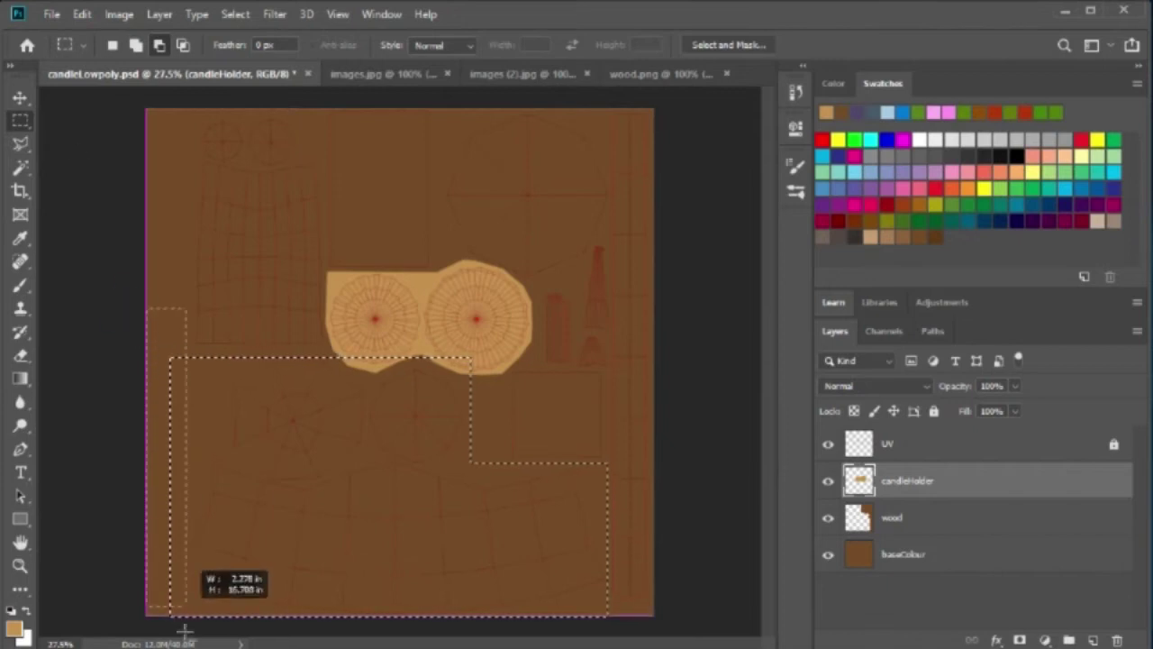
Cut a triangle and a notch under the tan shape out of the selection.
key("l")
left_click(168, 568)
left_click(154, 322)
double_click(244, 334)
left_click(368, 381)
left_click(414, 361)
left_click(491, 397)
left_click(381, 309)
double_click(458, 338)
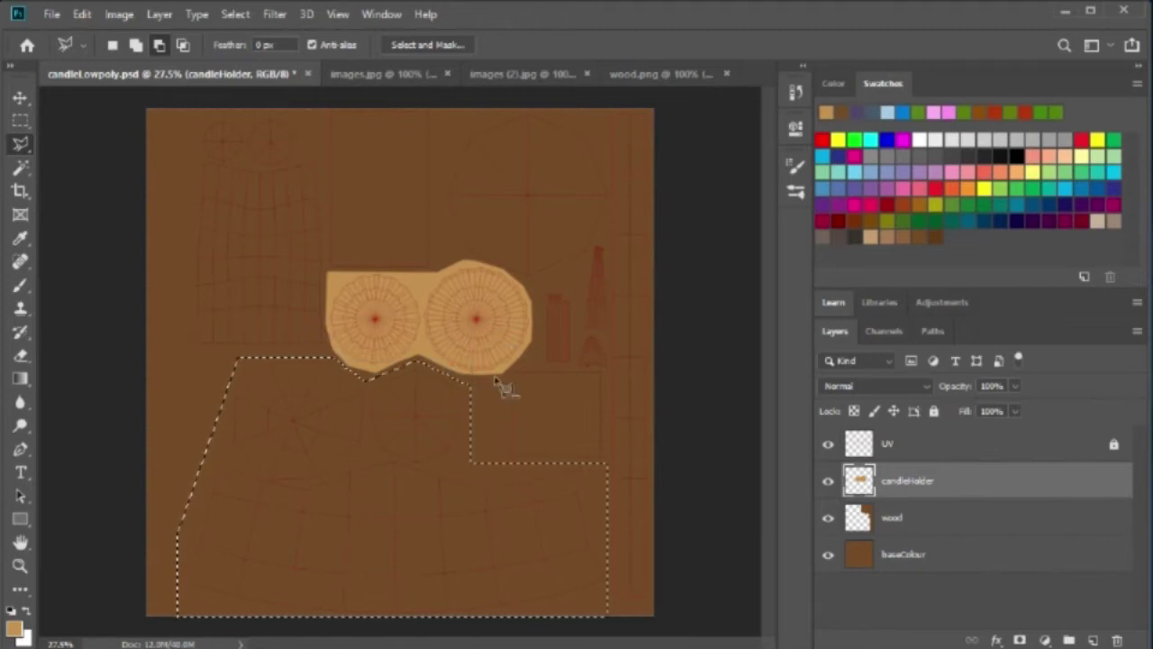
Add a new layer named candle above candleHolder.
left_click(1093, 640)
double_click(908, 480)
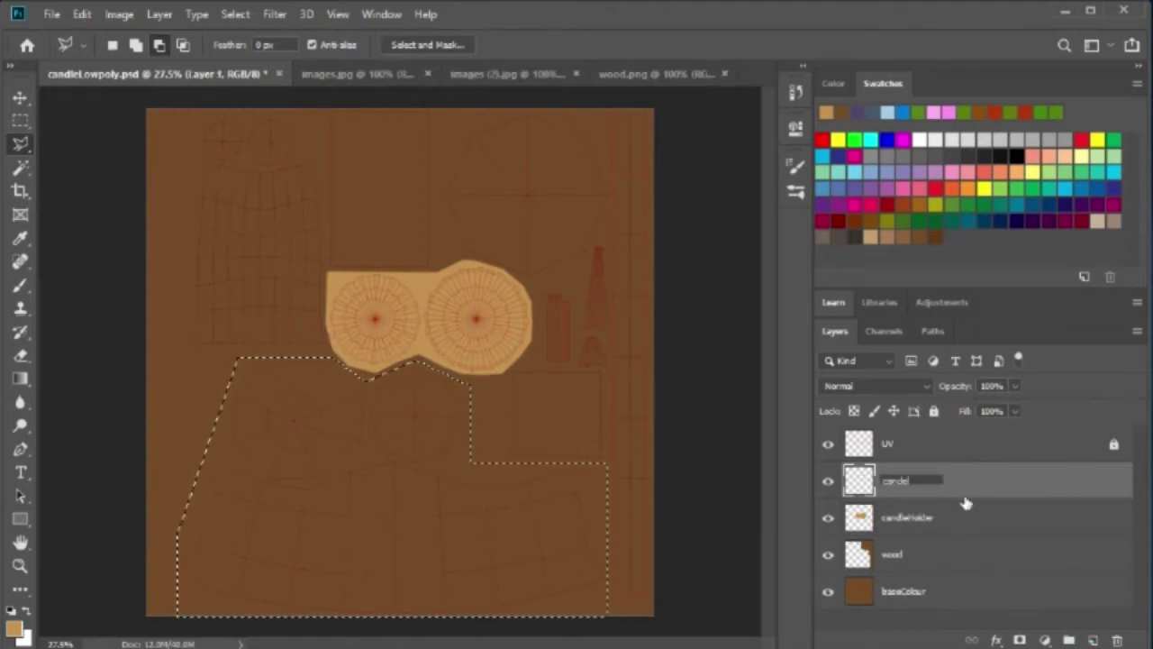
type("le")
key("Return")
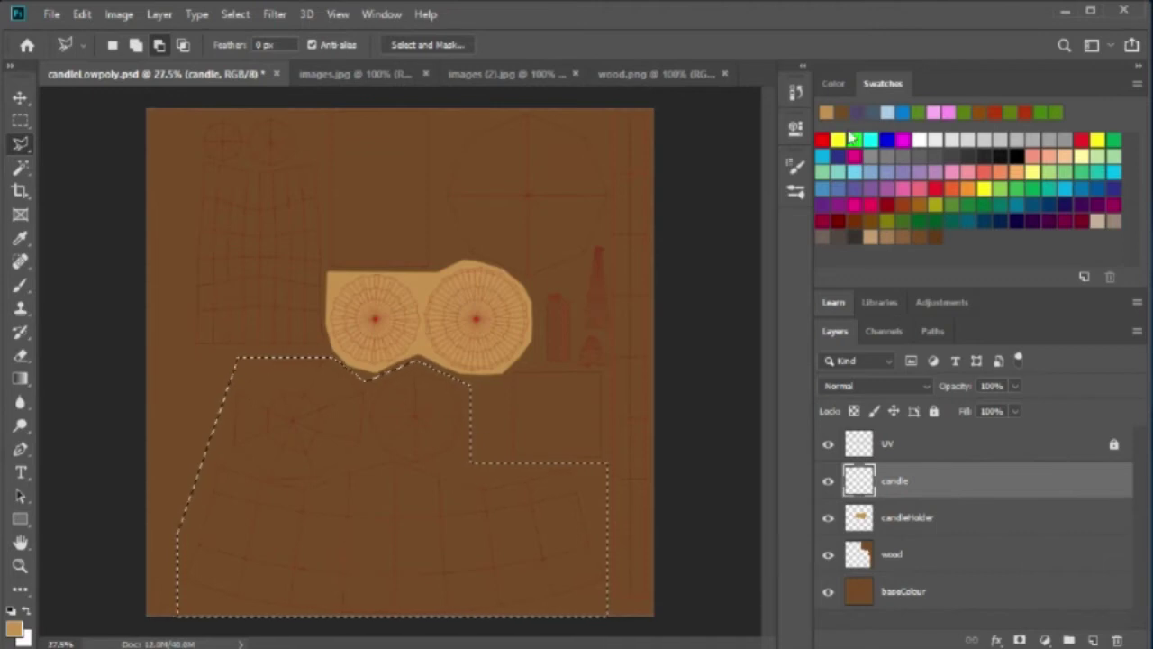
Fill the selection with light orange fcb474, then deselect and activate the wood layer.
left_click(14, 628)
left_click(442, 185)
left_click(552, 335)
left_click_drag(564, 345, 563, 342)
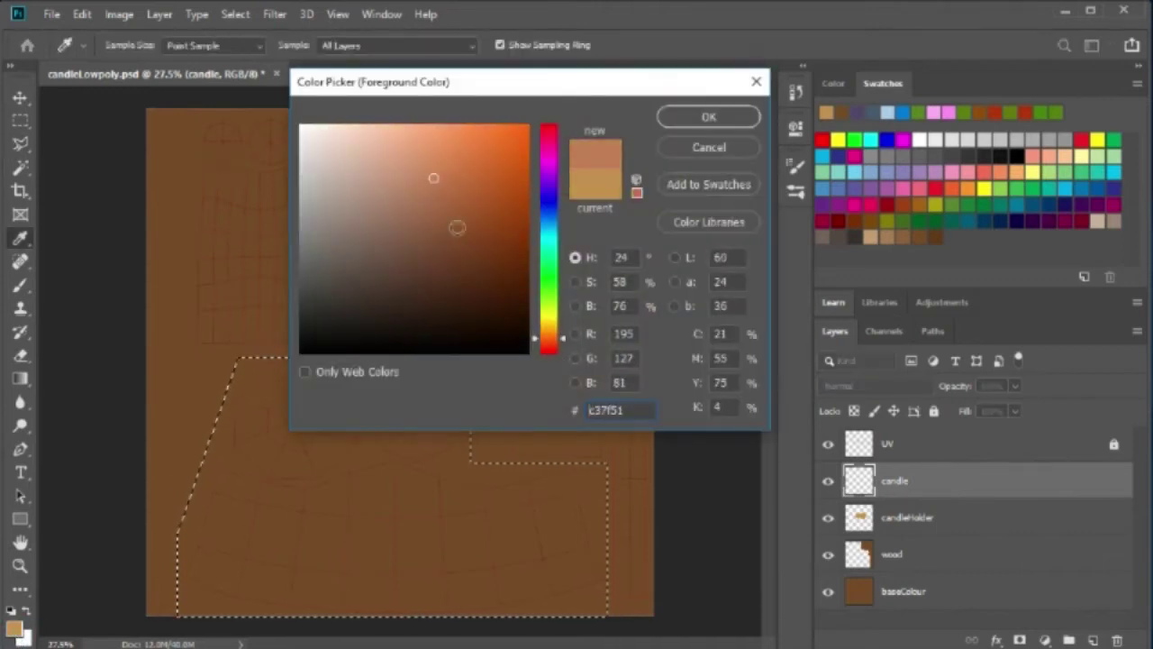
left_click_drag(399, 125, 424, 126)
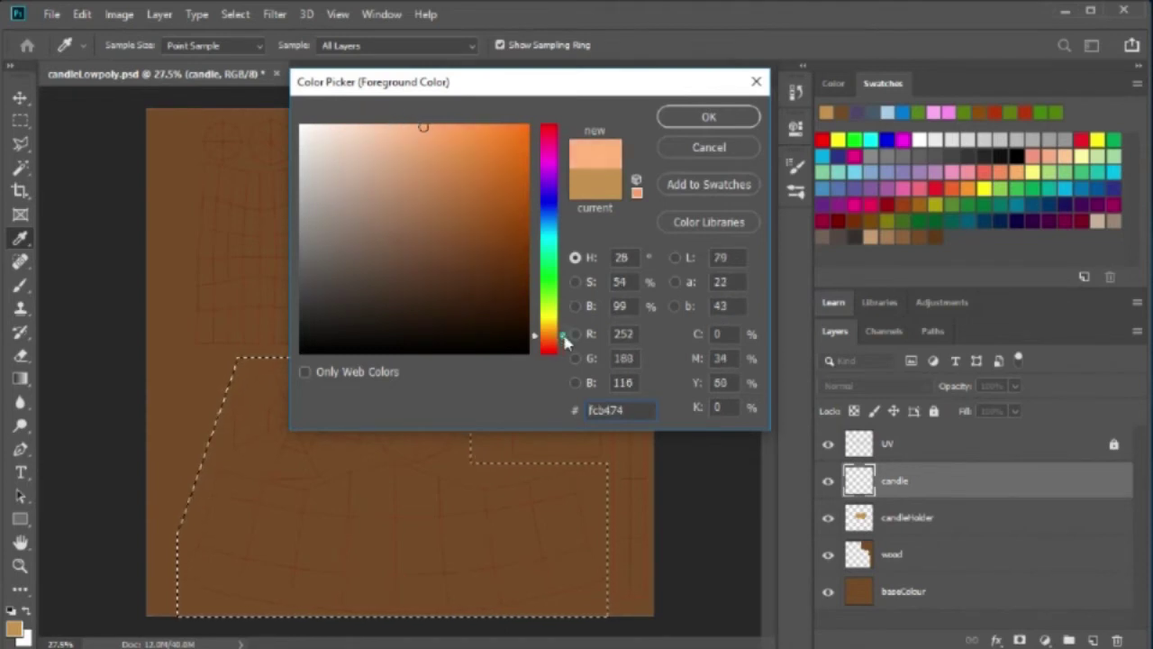
left_click(735, 116)
key("alt+BackSpace")
key("ctrl+d")
key("alt+bracketleft")
key("alt+bracketleft")
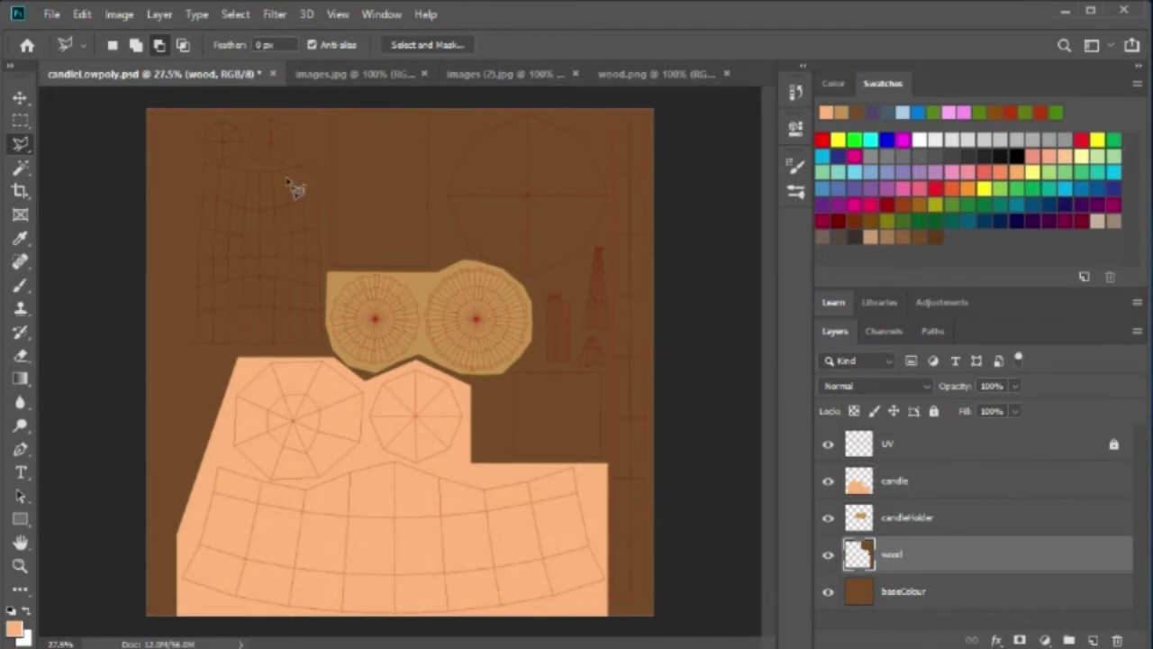
Fill a tall upper-left rectangle on the wood layer with dark brown sampled from the canvas.
key("m")
left_click_drag(191, 108, 326, 348)
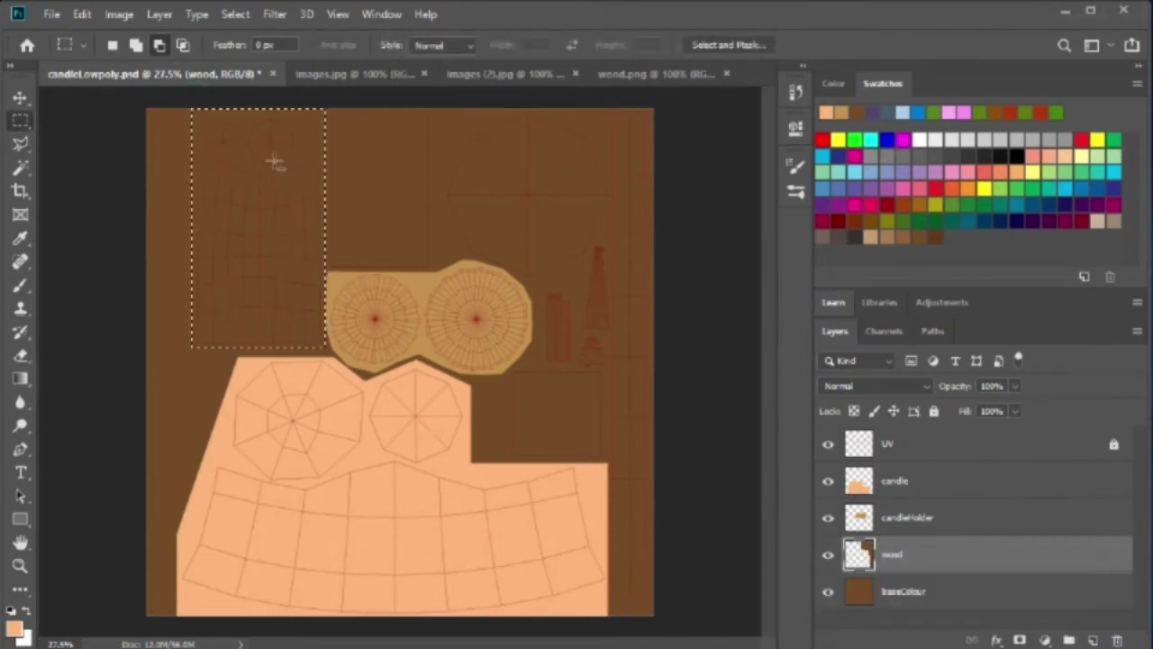
key("b")
left_click(630, 369, "alt")
key("alt+BackSpace")
Toggle baseColour visibility to check the wood fill, then clear the selection.
left_click(828, 592)
left_click(828, 592)
left_click(828, 592)
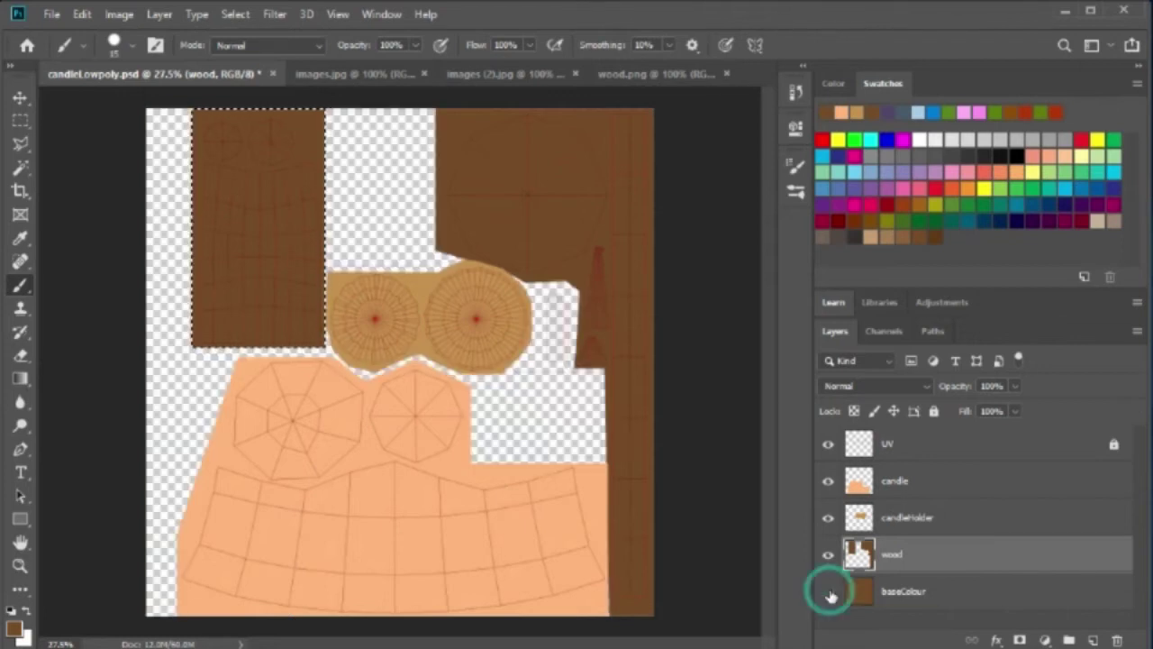
left_click(828, 592)
left_click(895, 480)
key("m")
mouse_move(330, 109)
left_mouse_down()
mouse_move(423, 225)
mouse_move(512, 375)
mouse_move(604, 450)
left_mouse_up()
key("ctrl+d")
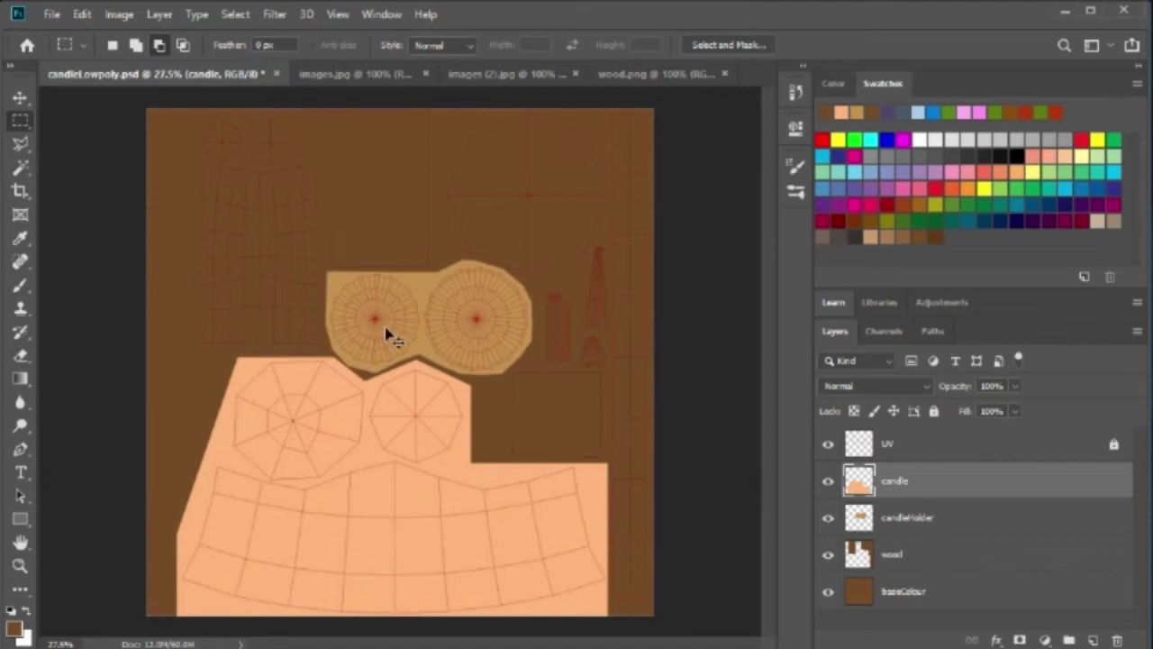
Select the right leaf in the two-leaf photo and move it into the candle texture.
left_click(354, 74)
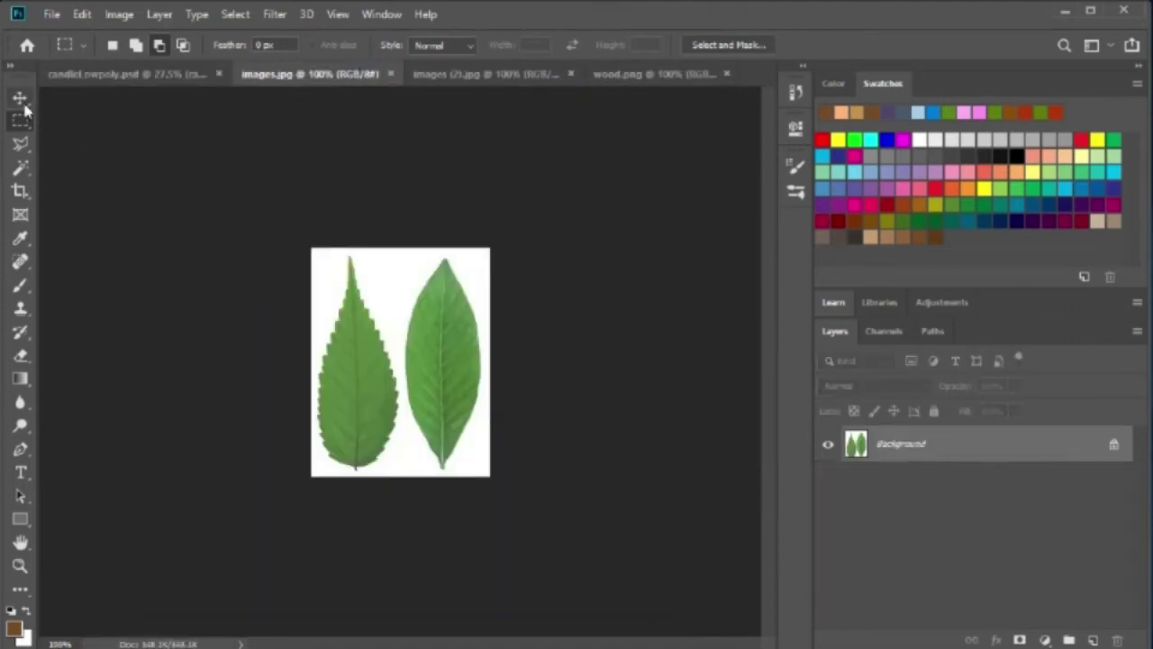
left_click(19, 167)
left_click(399, 270)
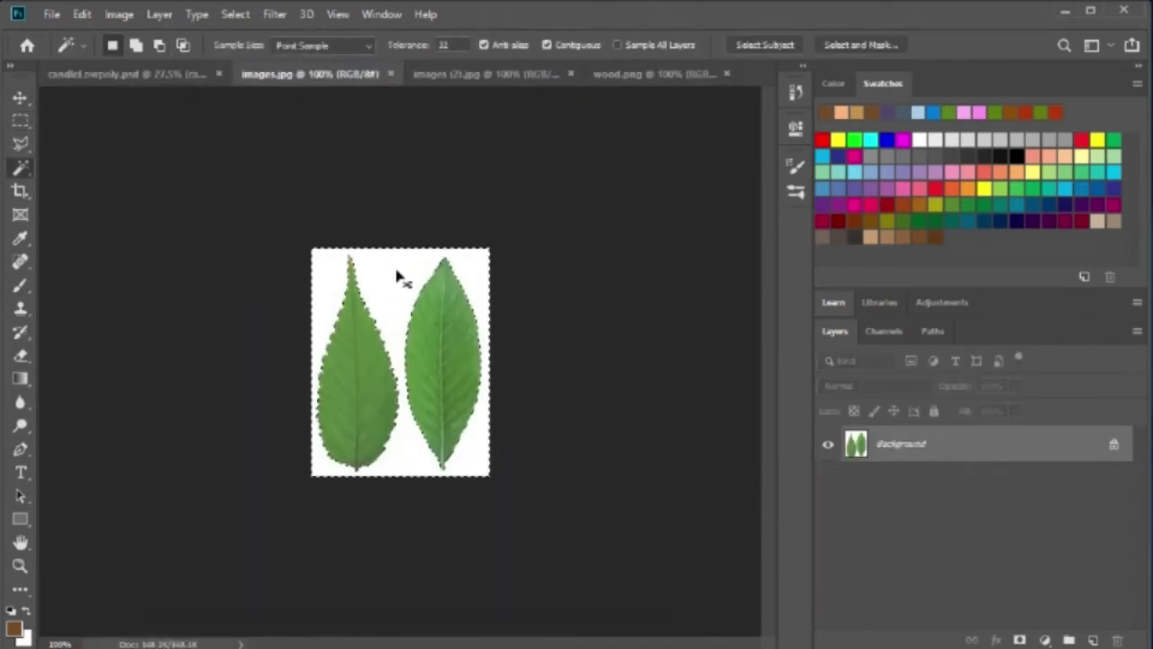
key("m")
left_click_drag(504, 239, 391, 538)
key("v")
mouse_move(441, 360)
left_mouse_down()
mouse_move(172, 147)
mouse_move(350, 198)
mouse_move(582, 432)
left_mouse_up()
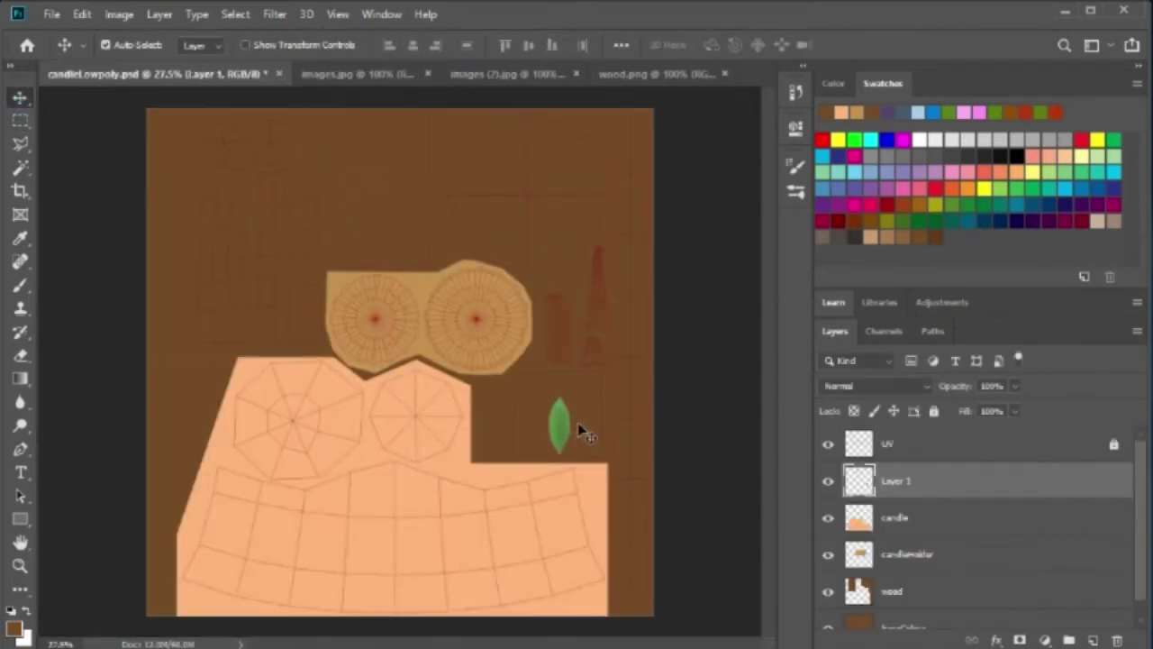
Place the leaf in the empty square area and enlarge it to about 123%.
scroll(593, 434, "up", 2)
scroll(593, 434, "up", 4)
left_click_drag(489, 431, 487, 417)
key("ctrl+t")
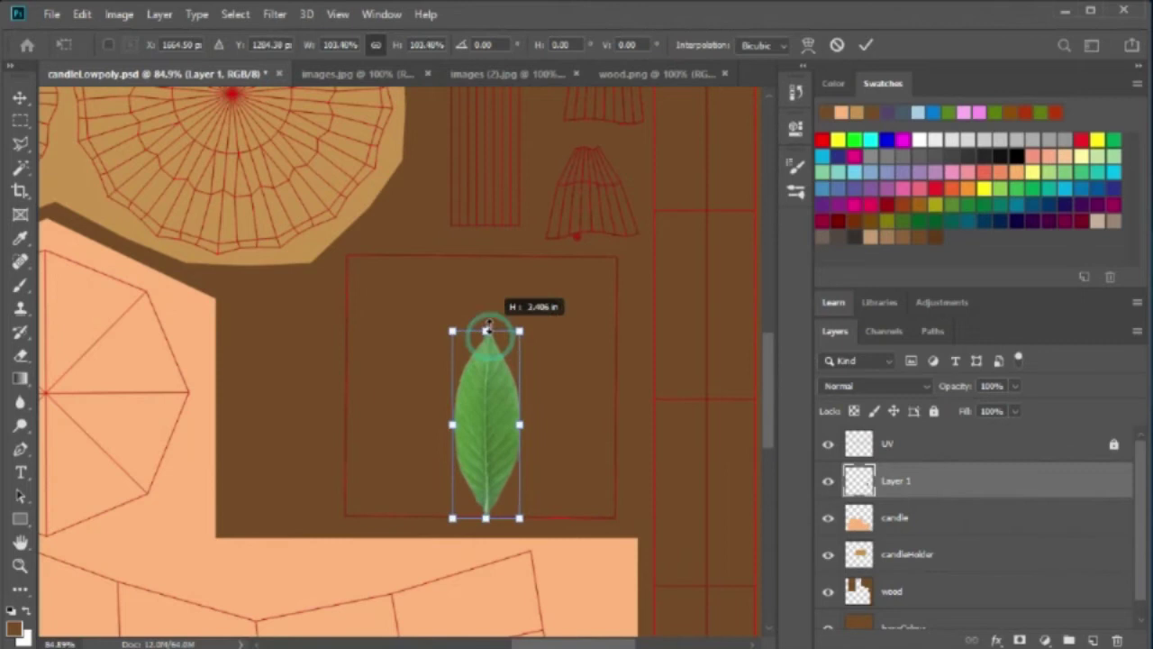
left_click_drag(485, 322, 486, 296)
left_click_drag(446, 408, 423, 407)
left_click_drag(525, 407, 545, 407)
key("Return")
Load the leaf's outline as a selection and rename its layer leaf.
left_click(859, 482, "ctrl")
double_click(907, 485)
type("leaf")
key("Return")
Fill the leaf shape with green on a new layer above leaf.
key("ctrl+shift+alt+n")
key("b")
key("alt+BackSpace")
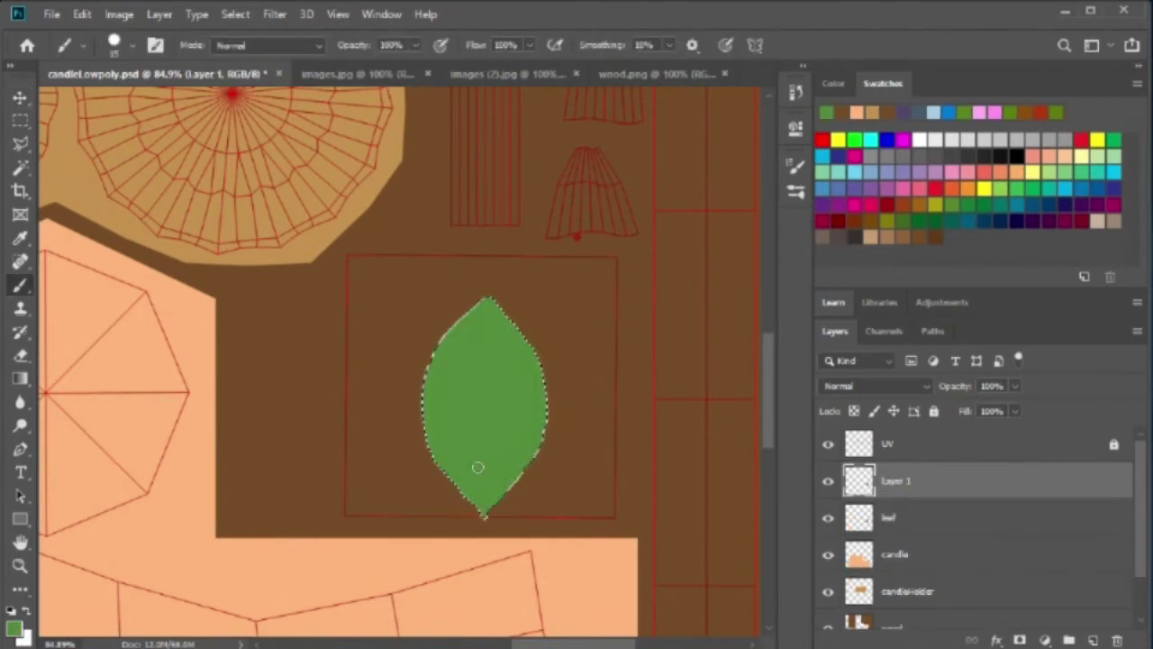
left_click(874, 386)
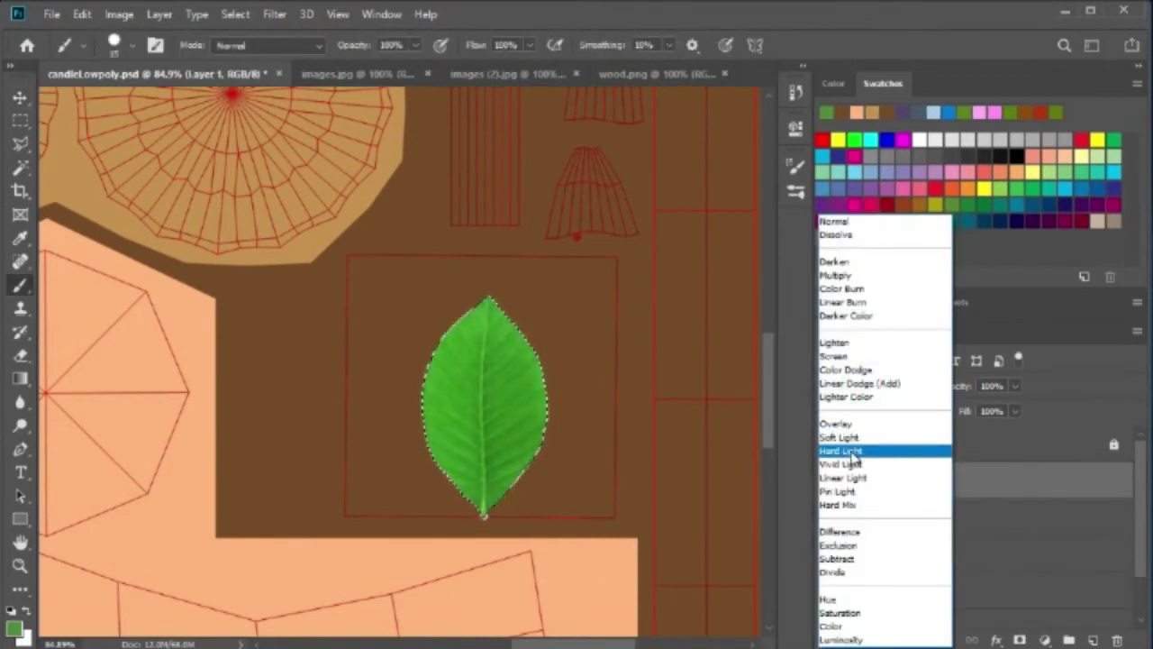
Set the green layer to Multiply and contract the leaf selection by 1 pixel.
left_click(845, 275)
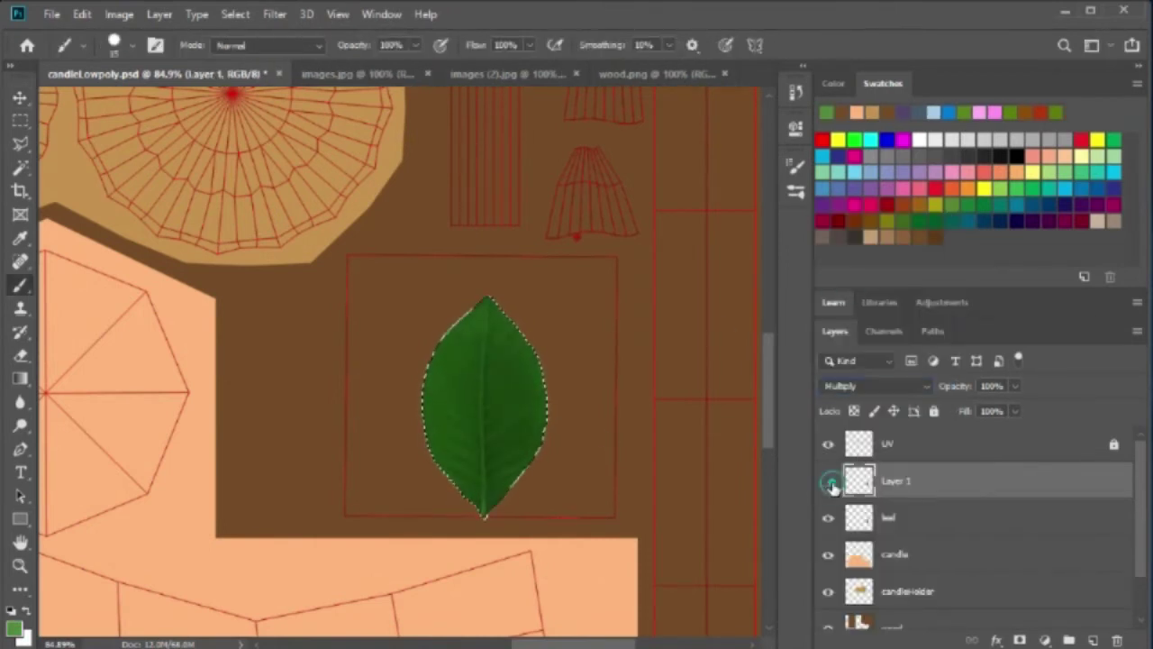
key("ctrl+d")
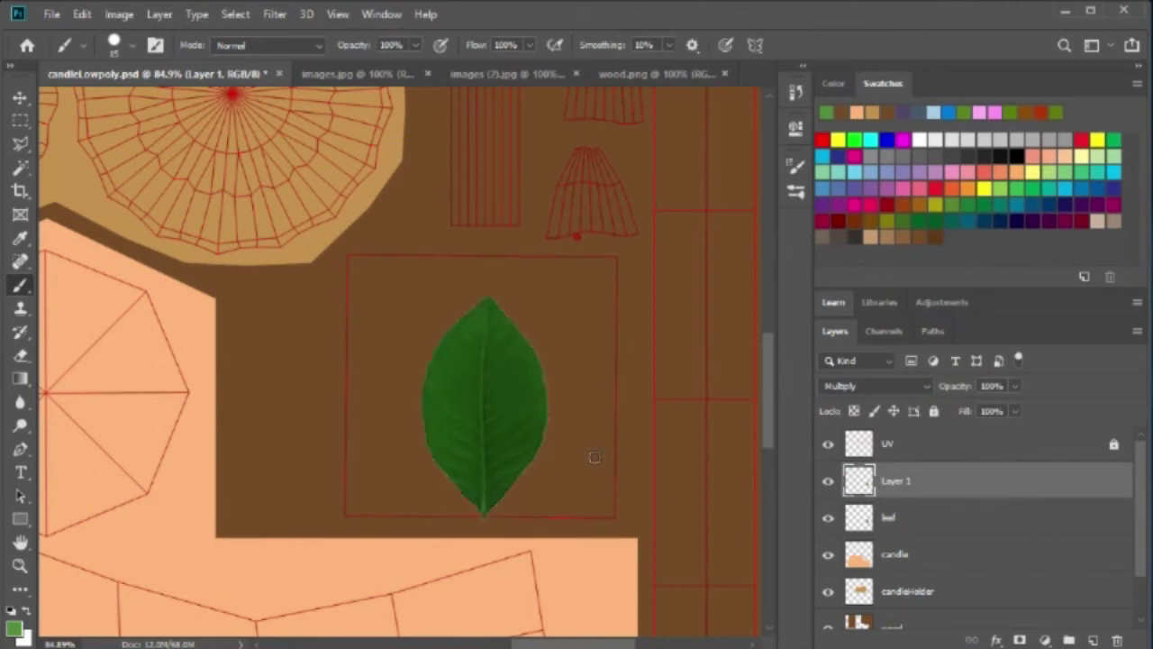
left_click(864, 485, "ctrl")
left_click(863, 517)
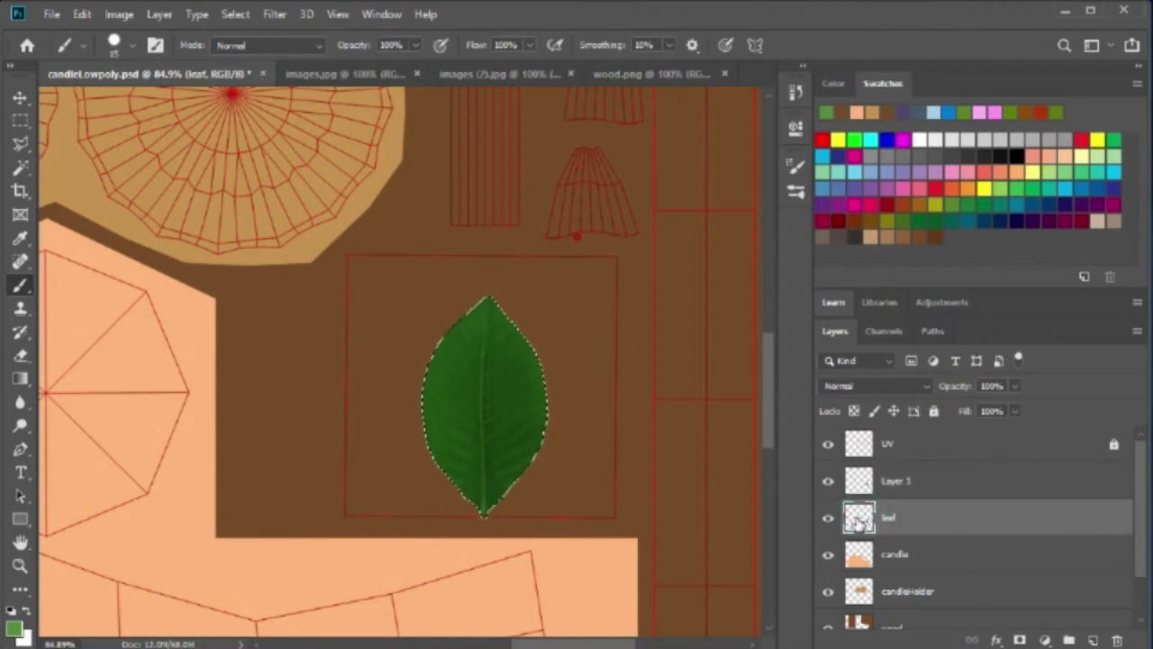
left_click(234, 14)
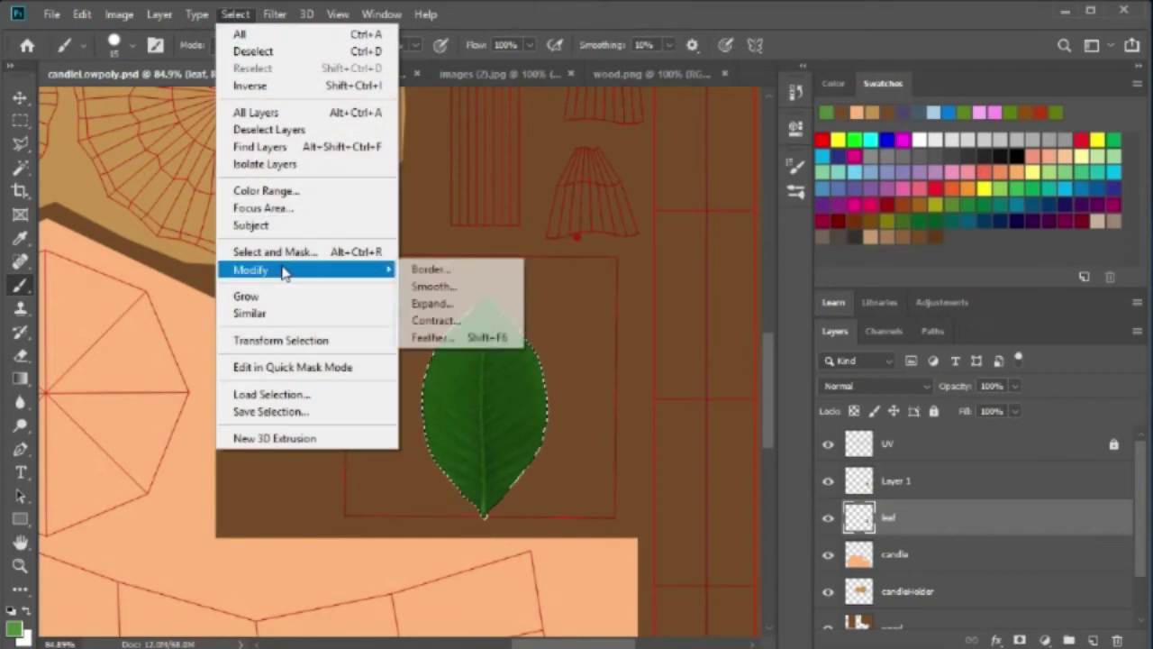
left_click(446, 315)
left_click(622, 204)
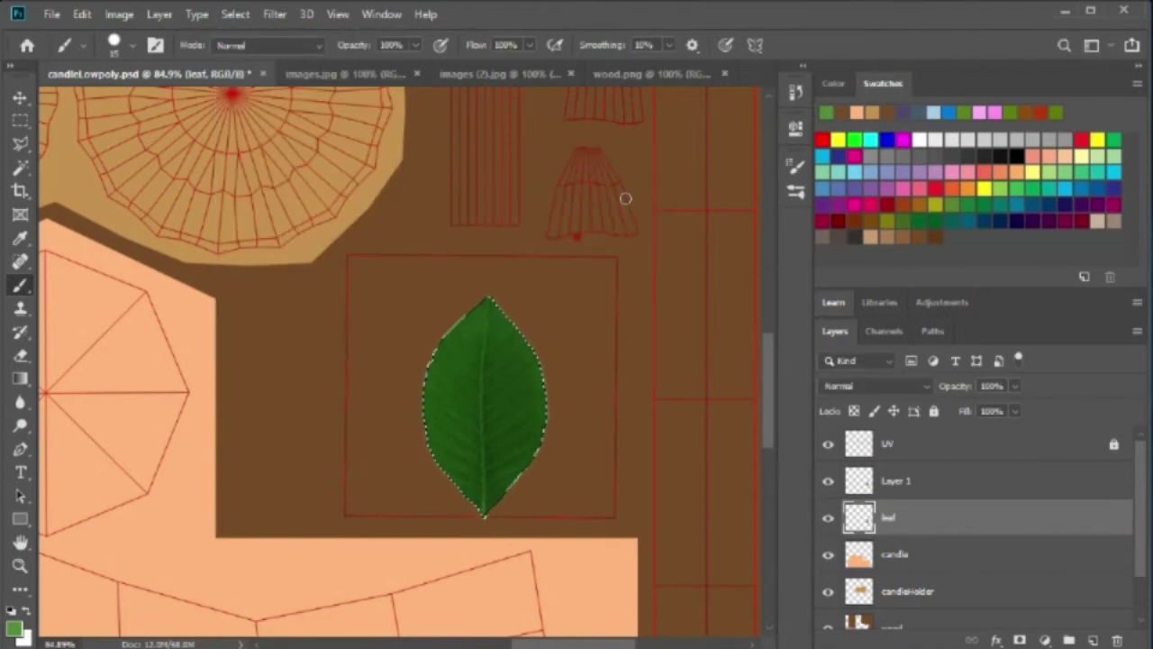
key("ctrl+d")
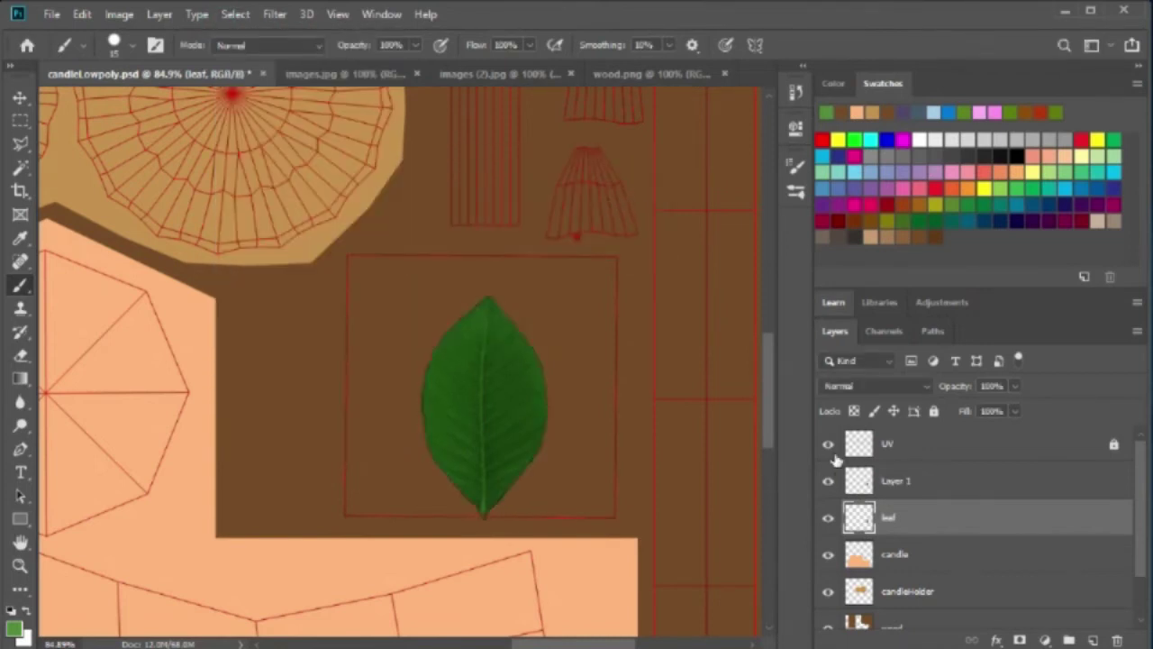
Merge the green layer into leaf and bring up the candle photo images (2).jpg.
left_click(890, 483)
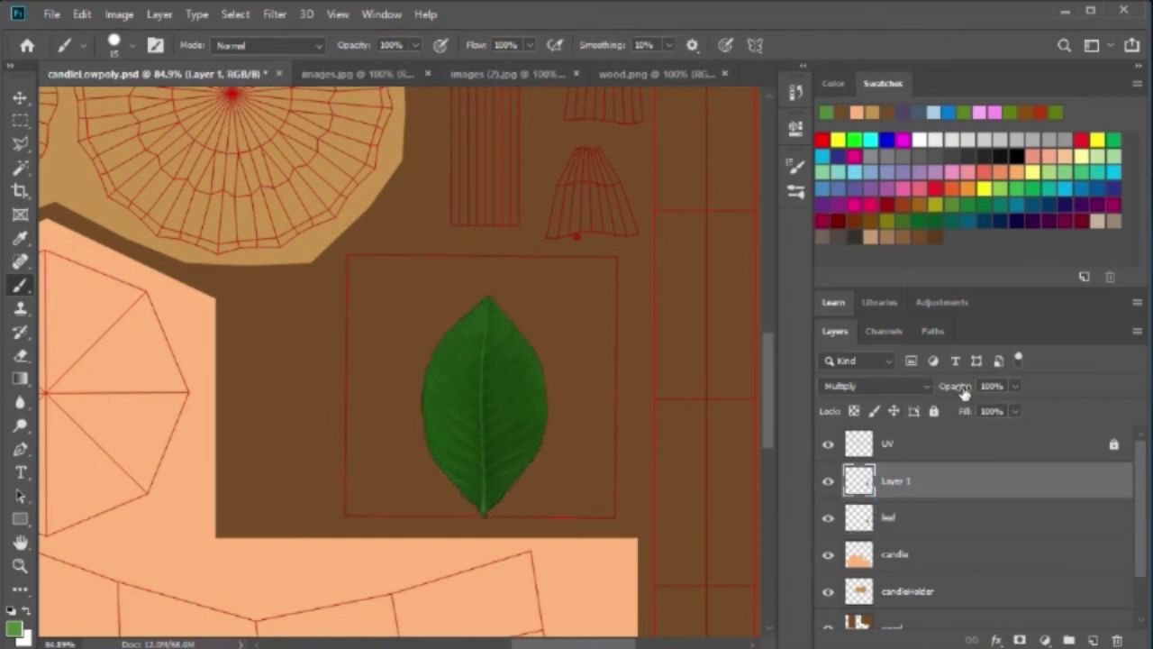
left_click(932, 515, "shift")
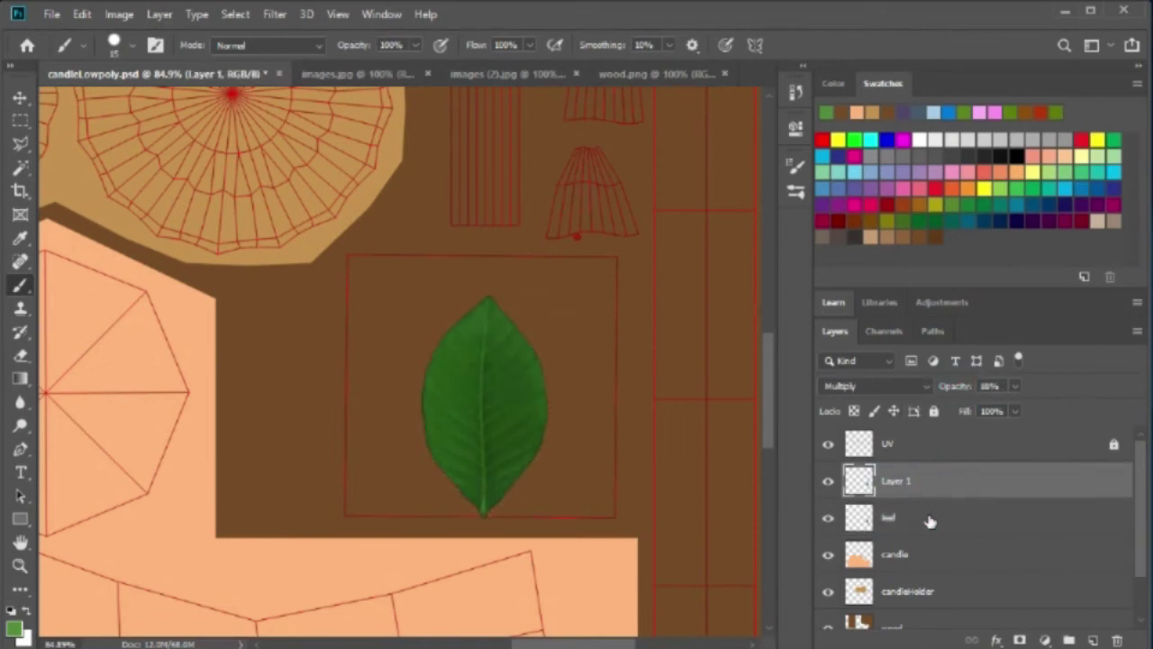
key("ctrl+e")
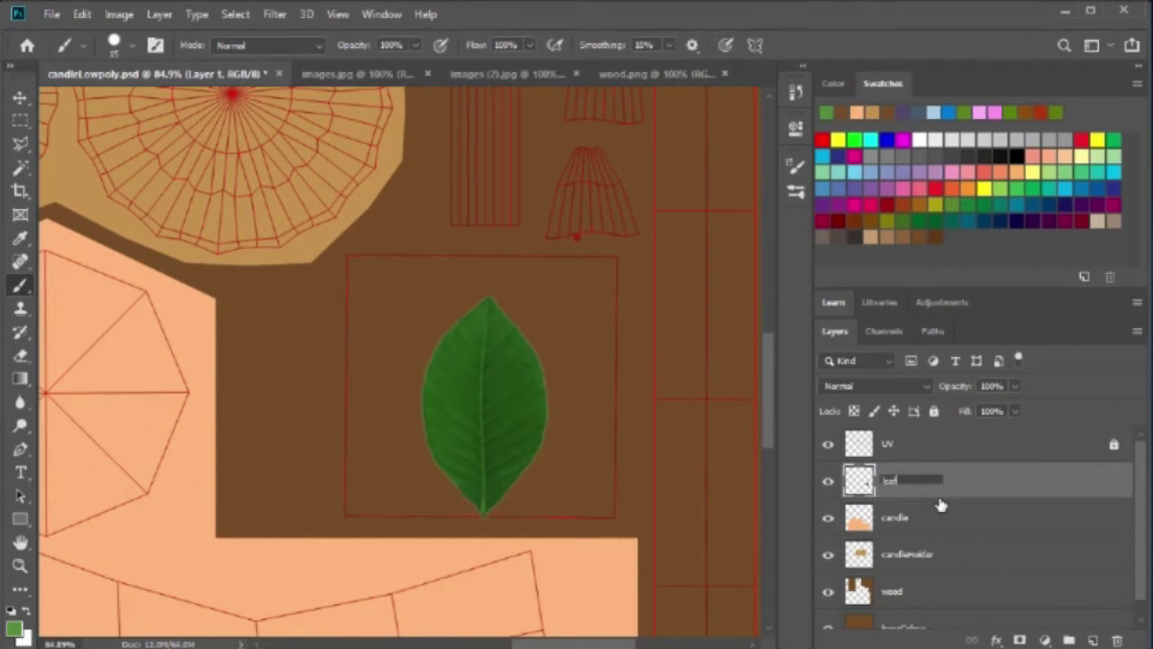
left_click(482, 73)
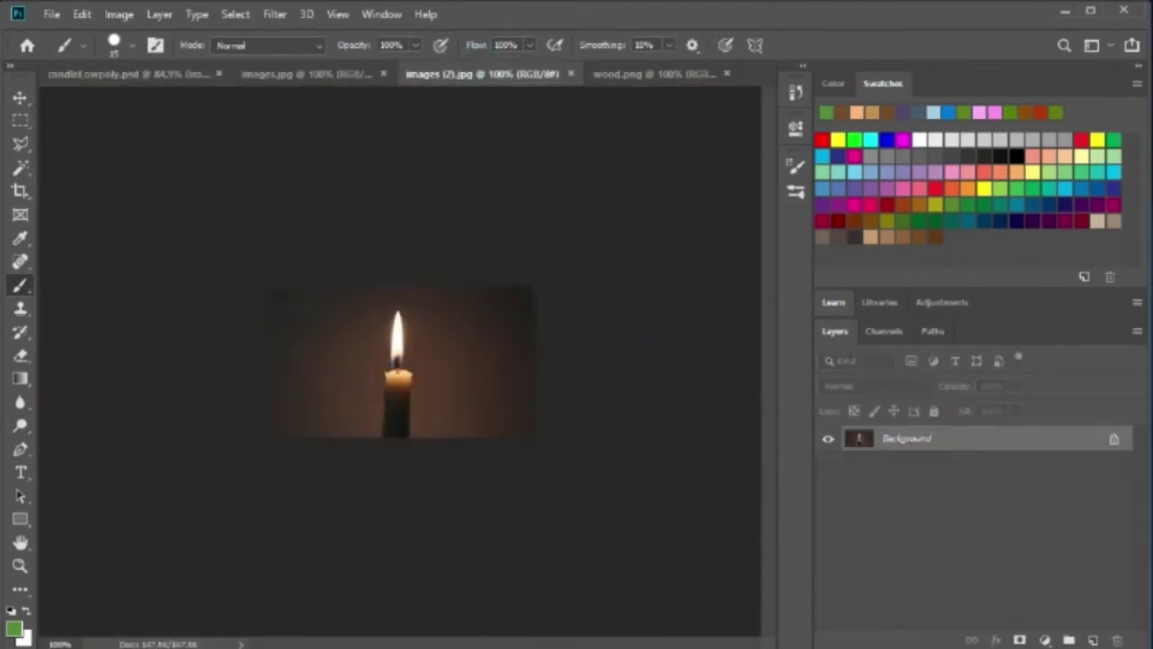
Polygonal-lasso the candle flame in the photo and drag it onto the candleLowpoly document.
key("l")
left_click(396, 386)
left_click(367, 310)
left_click(417, 292)
left_click(430, 342)
left_click(411, 386)
left_click(390, 388)
key("v")
left_click_drag(396, 342, 406, 284)
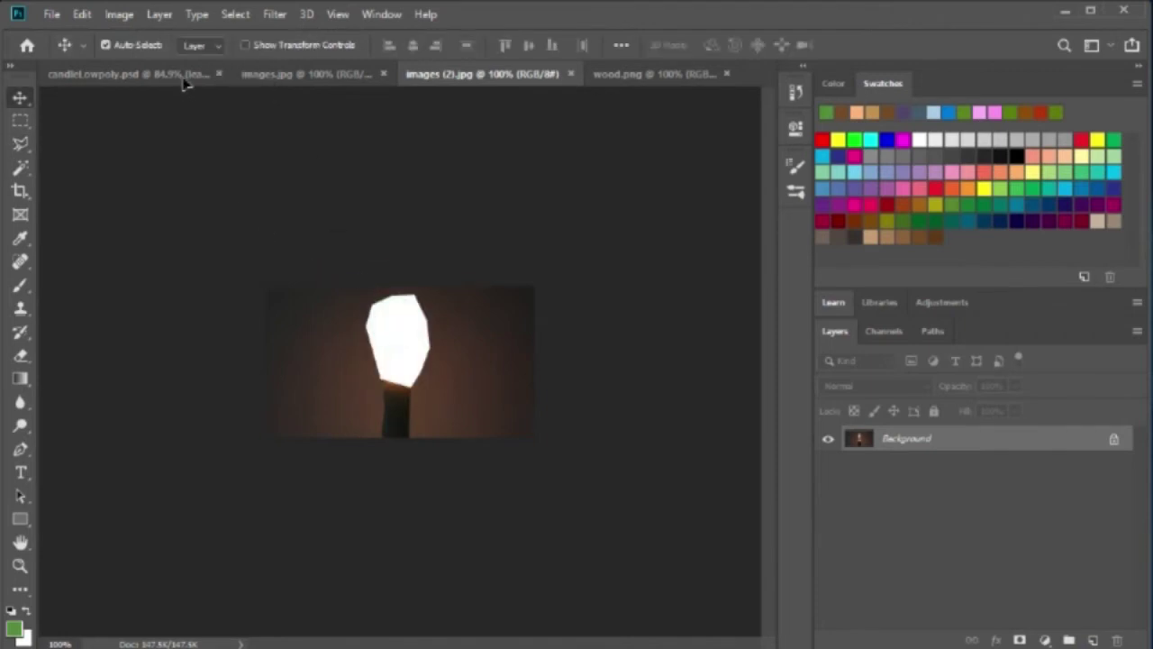
Position the pasted flame and rename its layer 'flame'.
scroll(405, 284, "down", 3)
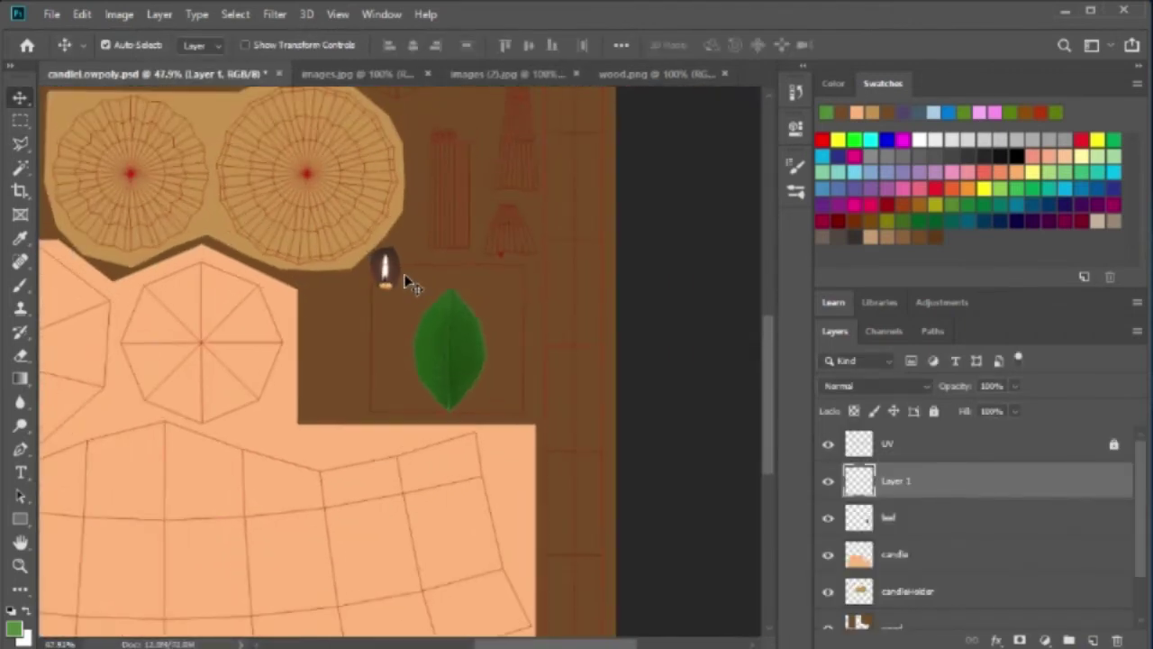
scroll(544, 351, "left", 3)
scroll(664, 451, "left", 3)
left_click_drag(731, 265, 277, 148)
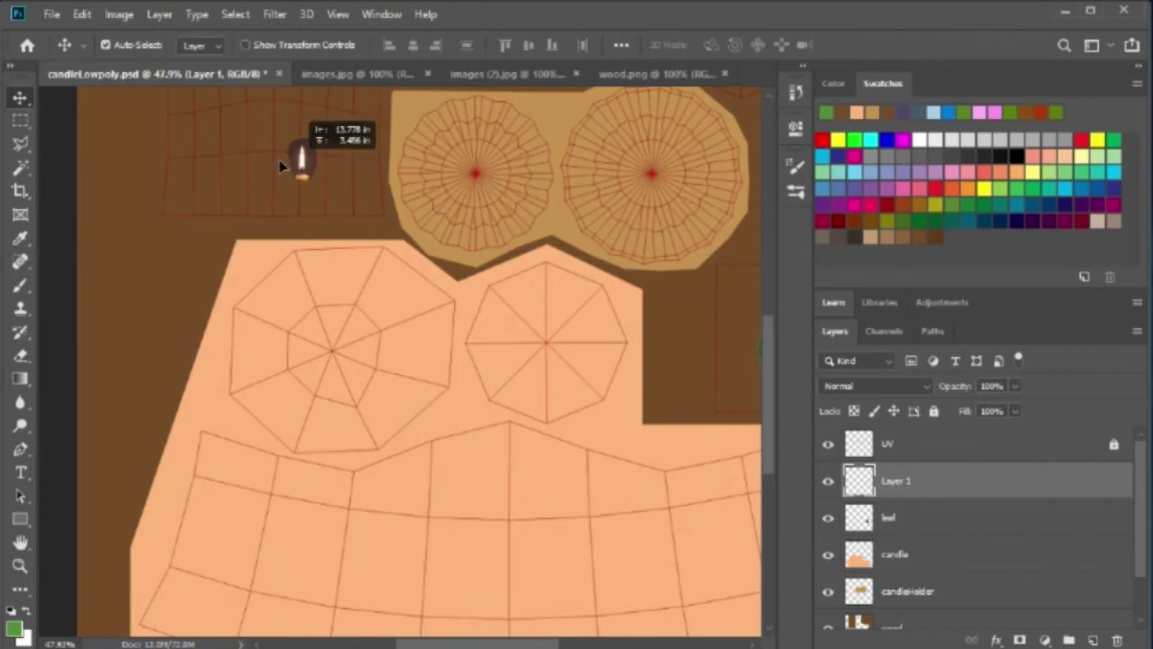
double_click(899, 482)
type("f")
key("Return")
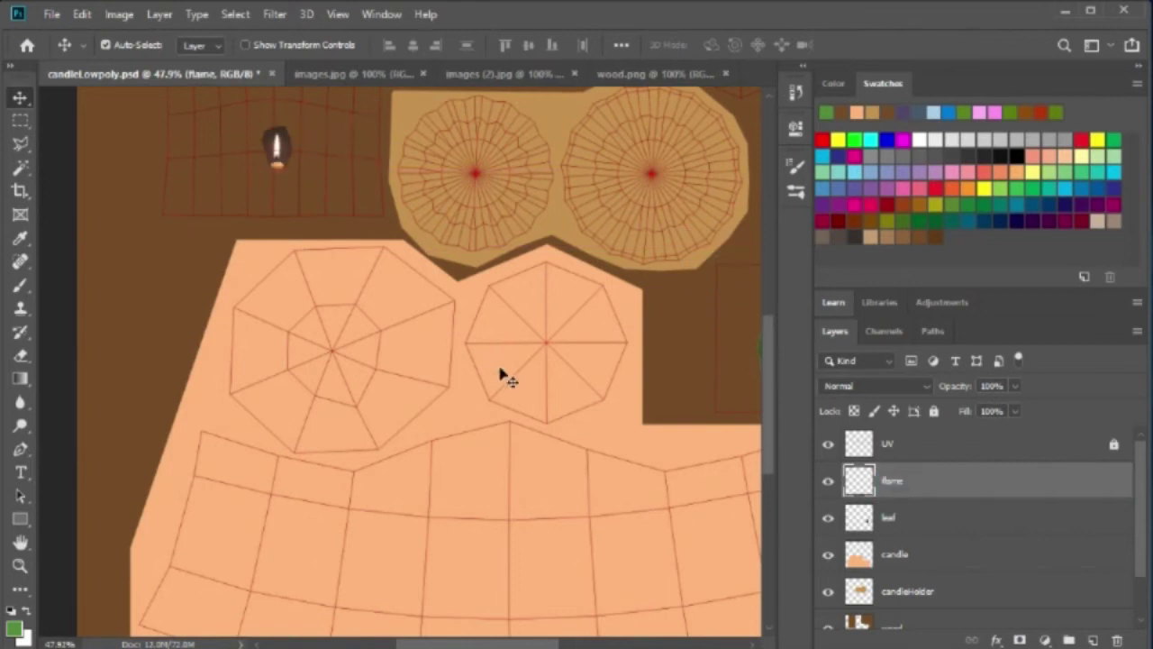
Enlarge the flame with Free Transform and place it over the candle area.
key("ctrl+t")
scroll(417, 285, "up", 3)
scroll(284, 410, "up", 2)
mouse_move(282, 410)
left_mouse_down()
mouse_move(480, 302)
mouse_move(548, 160)
mouse_move(583, 140)
left_mouse_up()
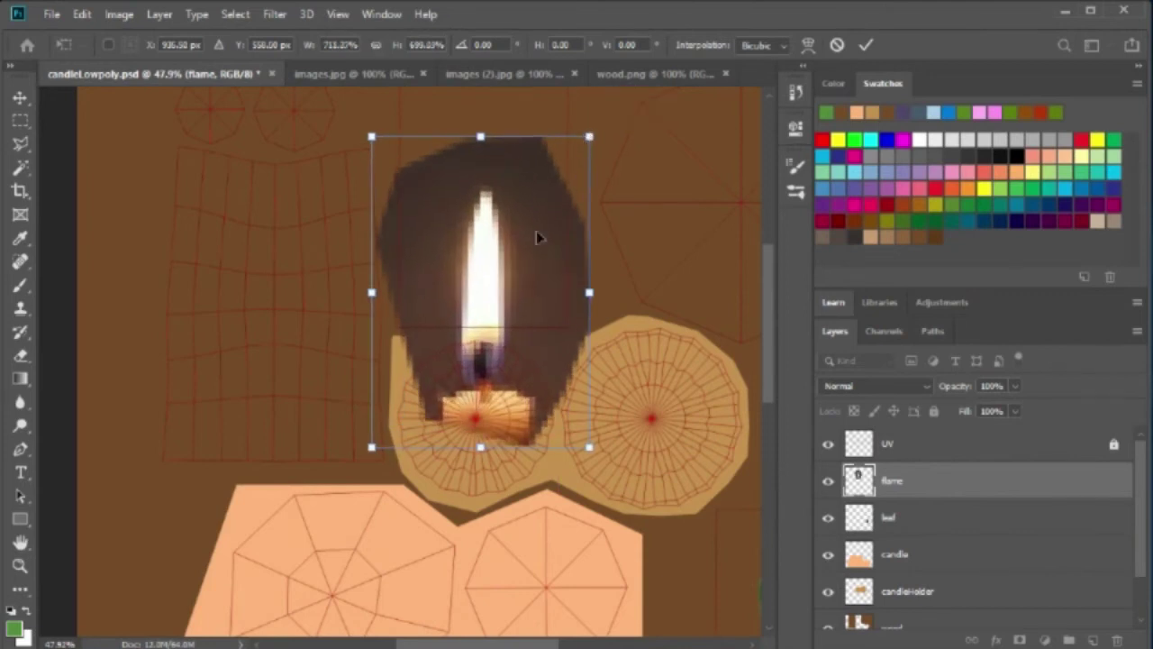
left_click_drag(538, 237, 528, 172)
scroll(541, 236, "up", 2)
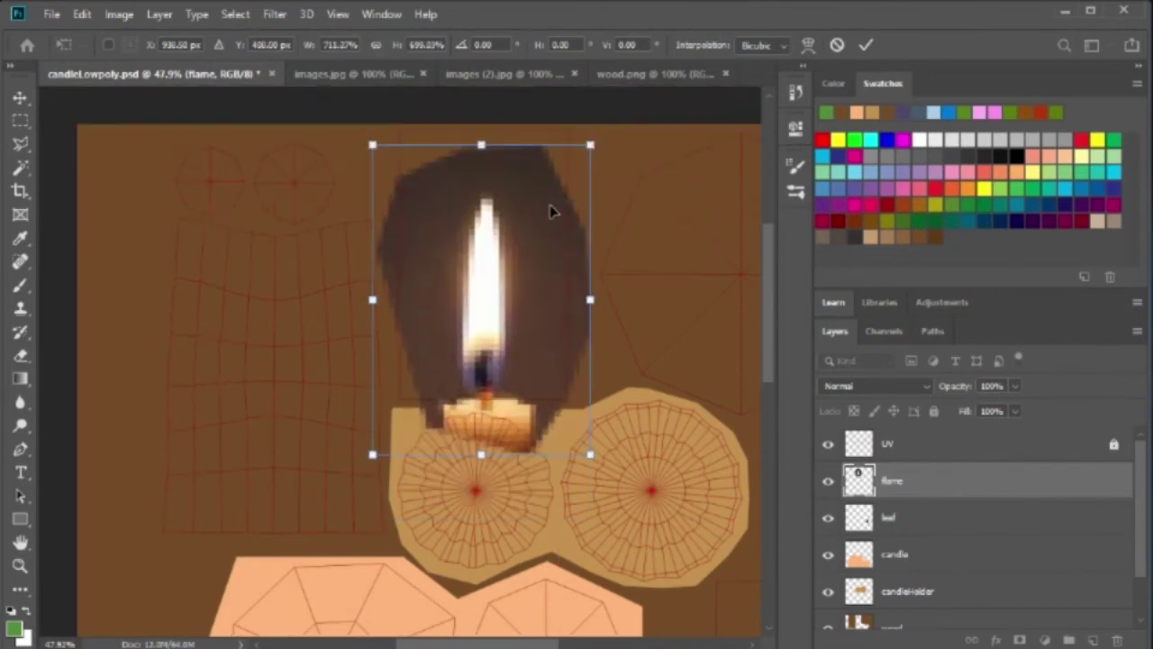
key("Return")
Erase the dark background around and above the flame.
key("e")
mouse_move(554, 227)
left_mouse_down()
mouse_move(540, 381)
mouse_move(441, 441)
mouse_move(373, 368)
mouse_move(420, 433)
mouse_move(411, 188)
mouse_move(413, 302)
left_mouse_up()
left_click_drag(445, 165, 484, 142)
left_click_drag(525, 173, 541, 210)
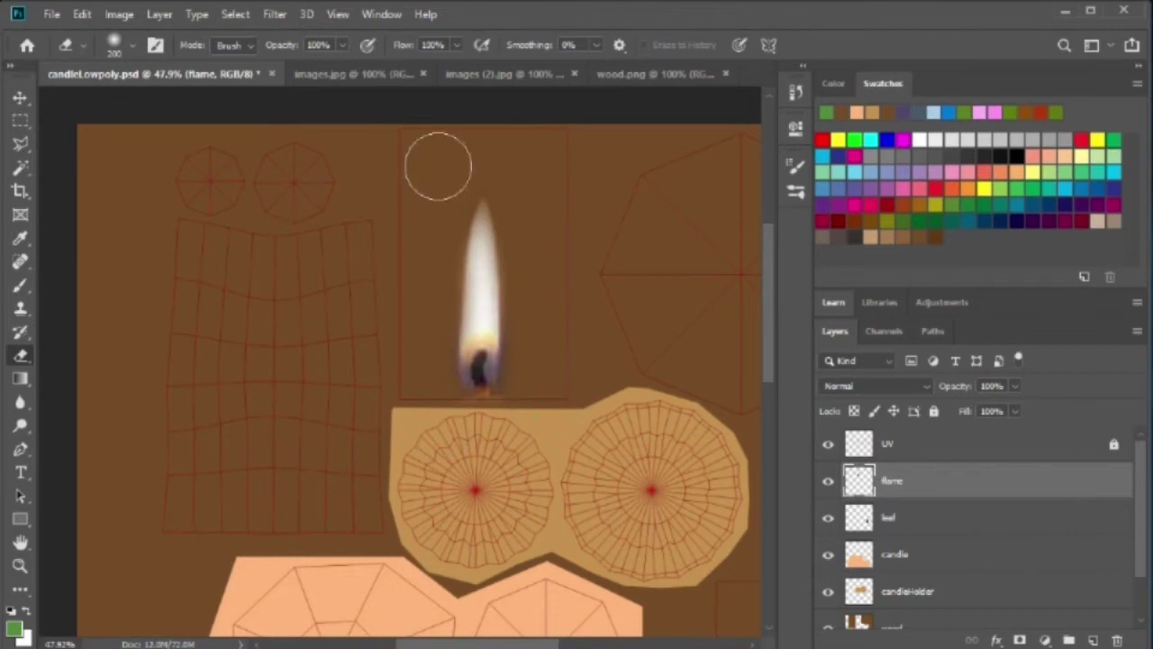
Sample white from the flame and paint its lower part brighter with a soft brush.
scroll(526, 364, "up", 1)
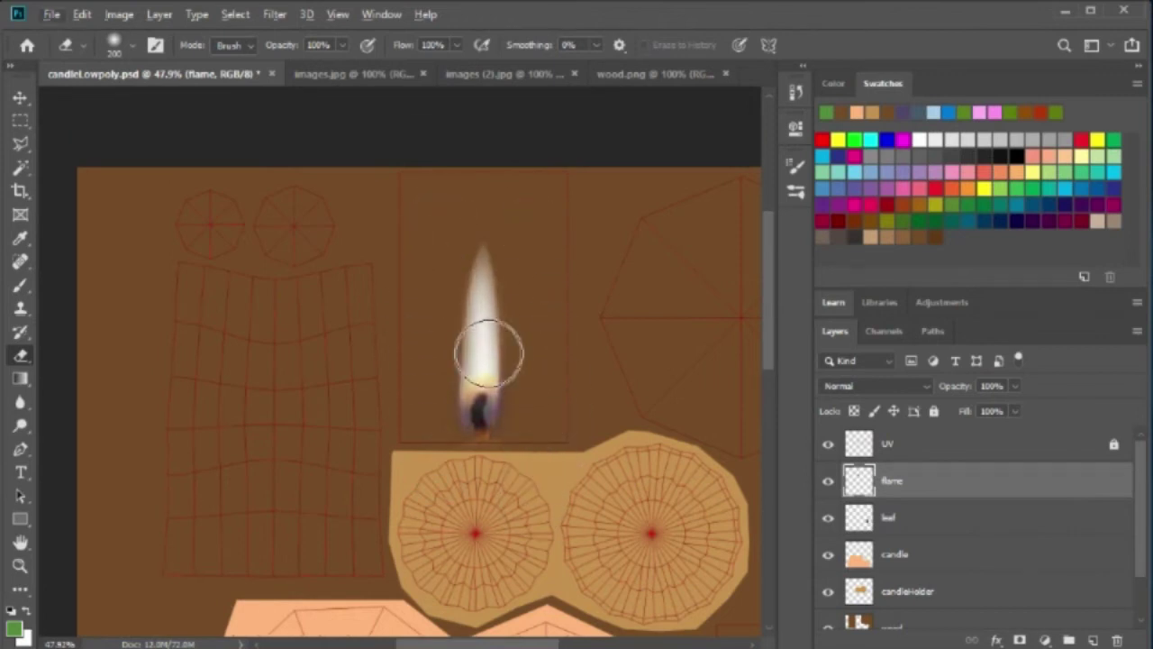
key("b")
left_click(477, 339, "alt")
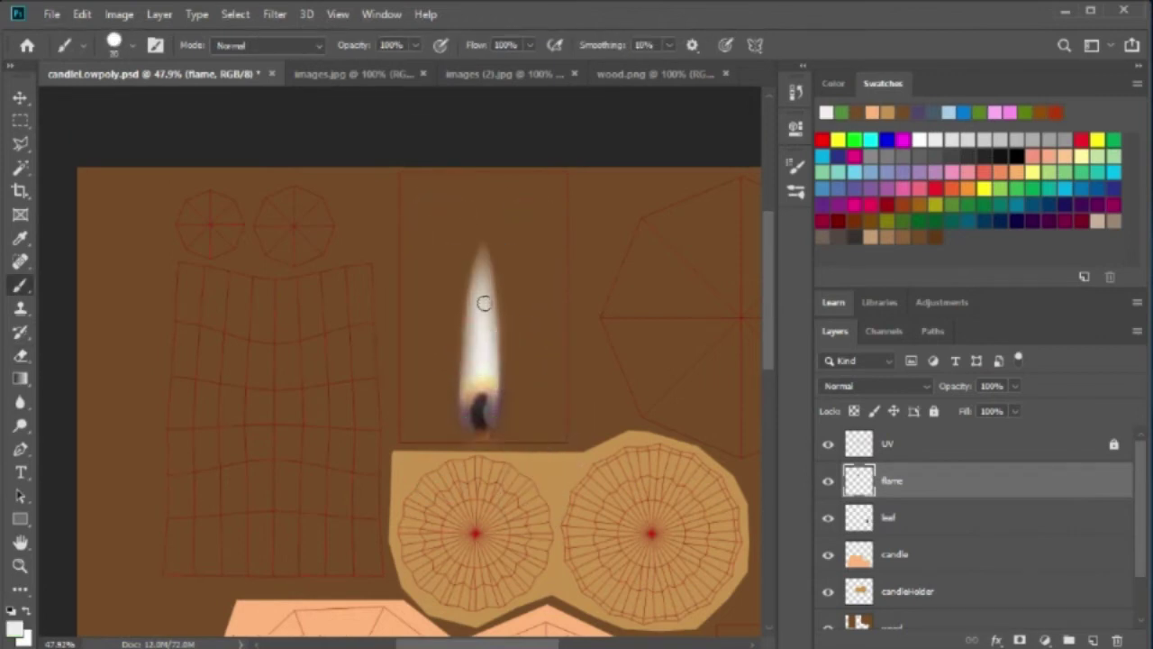
left_click(482, 288, "alt")
left_click_drag(483, 340, 485, 321)
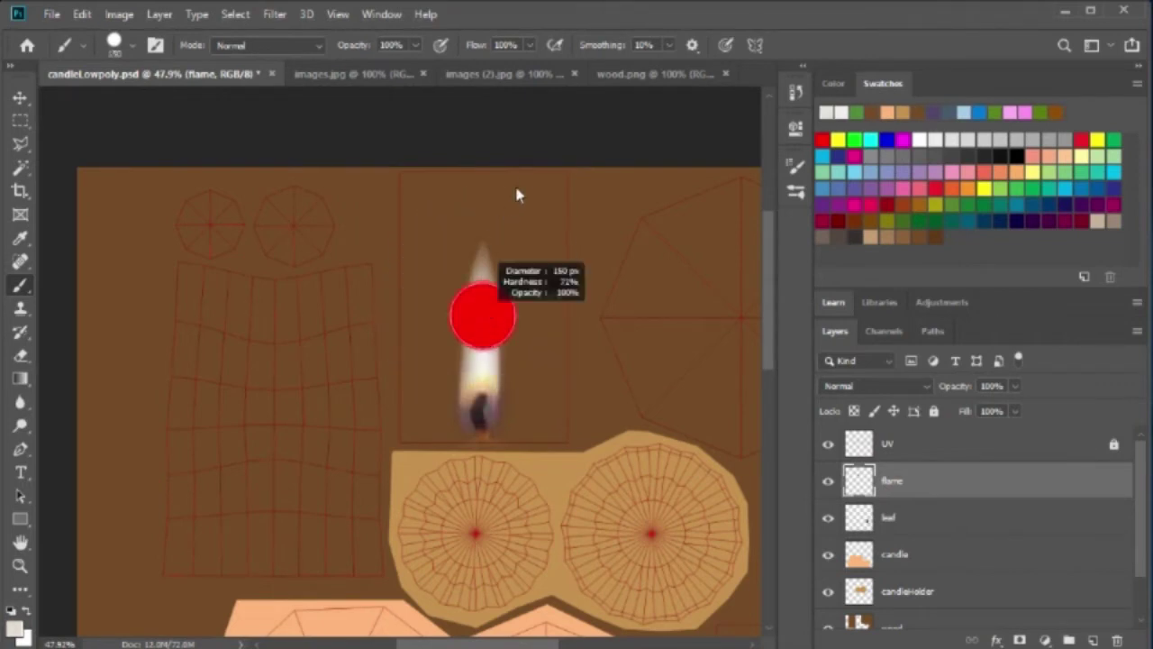
left_click_drag(518, 195, 485, 376)
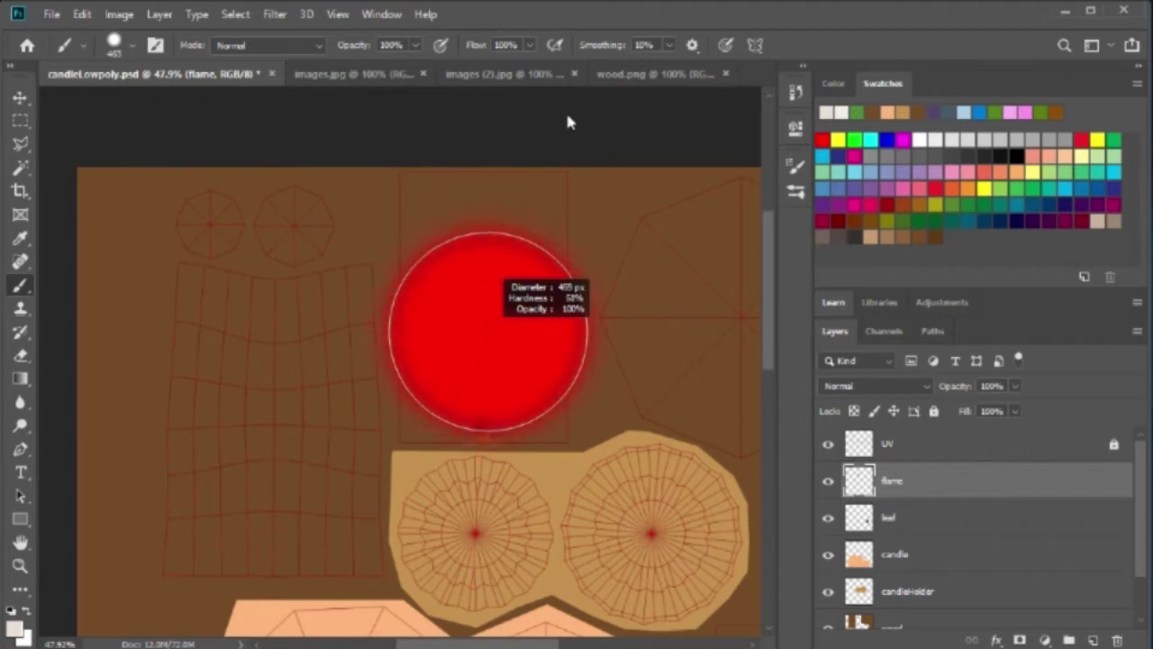
mouse_move(497, 304)
left_mouse_down()
mouse_move(441, 324)
mouse_move(475, 297)
left_mouse_up()
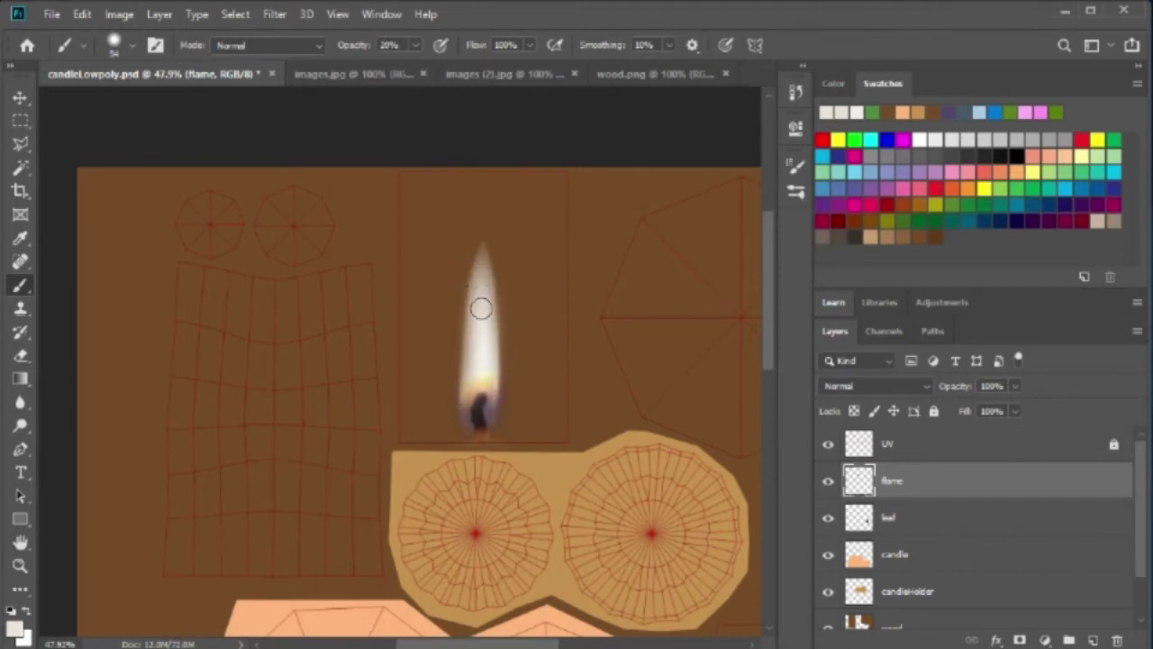
left_click_drag(476, 394, 478, 323)
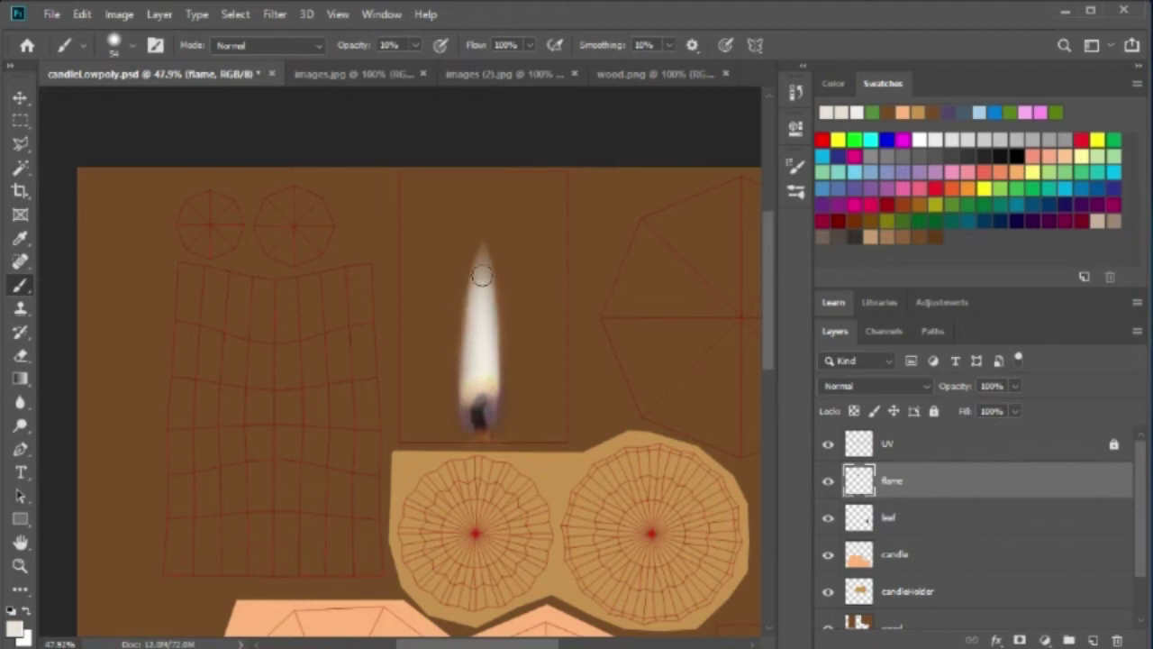
Adjust the brush spacing, sample the flame base grey and choose a brush preset.
left_click(795, 166)
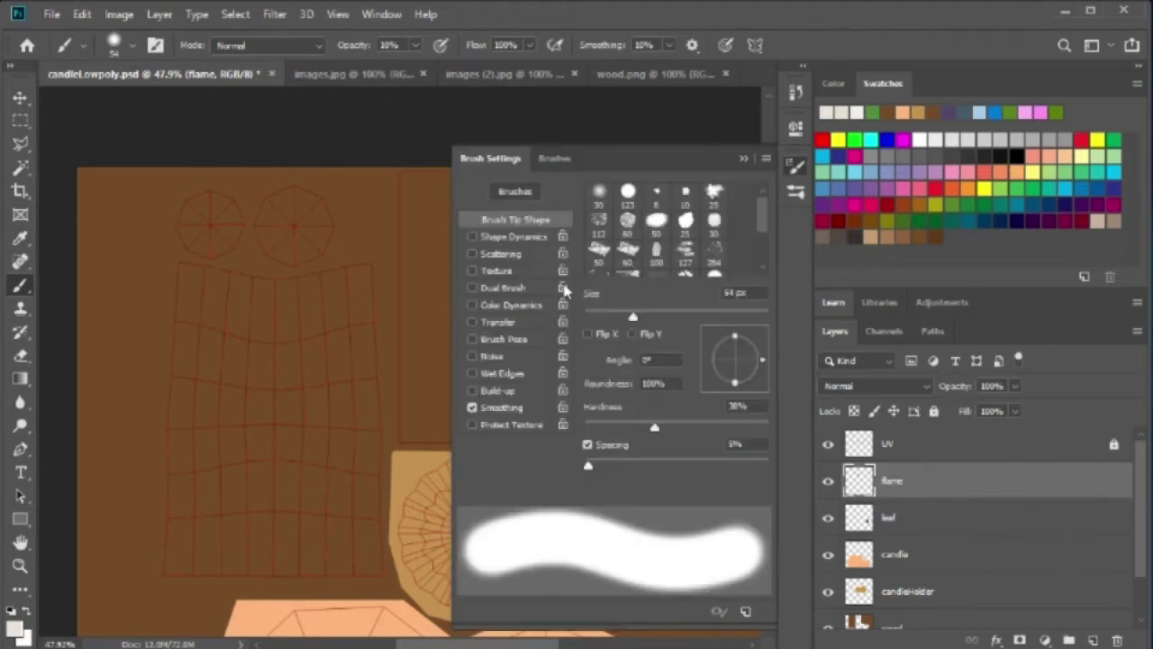
left_click(585, 466)
left_click(737, 158)
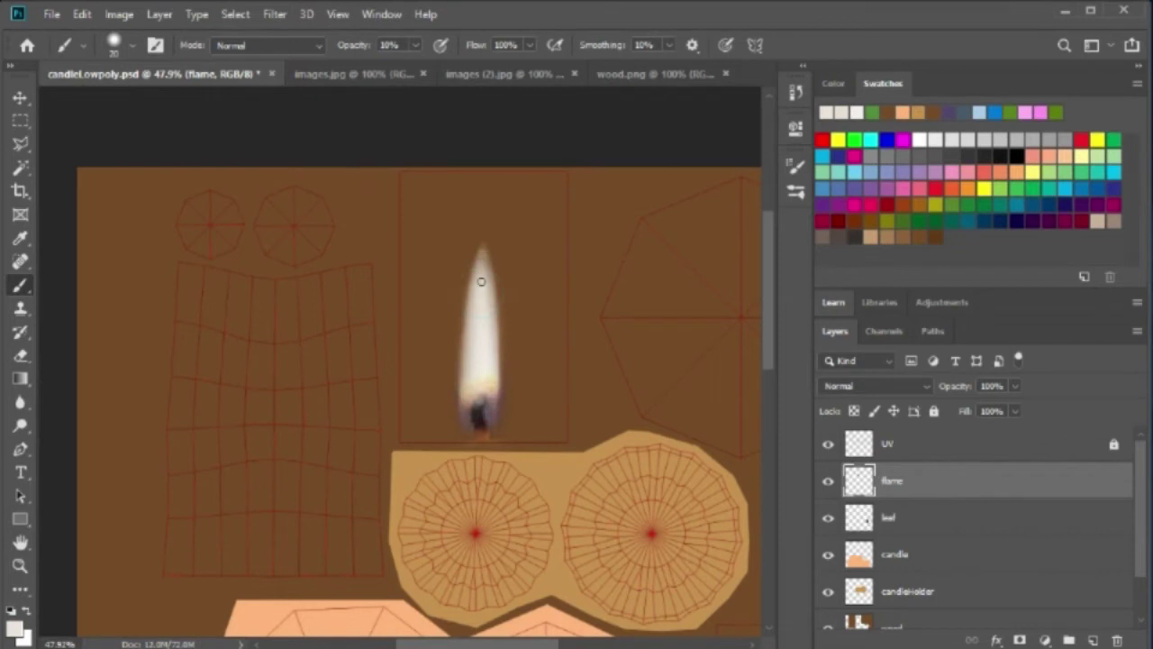
left_click(480, 411, "alt")
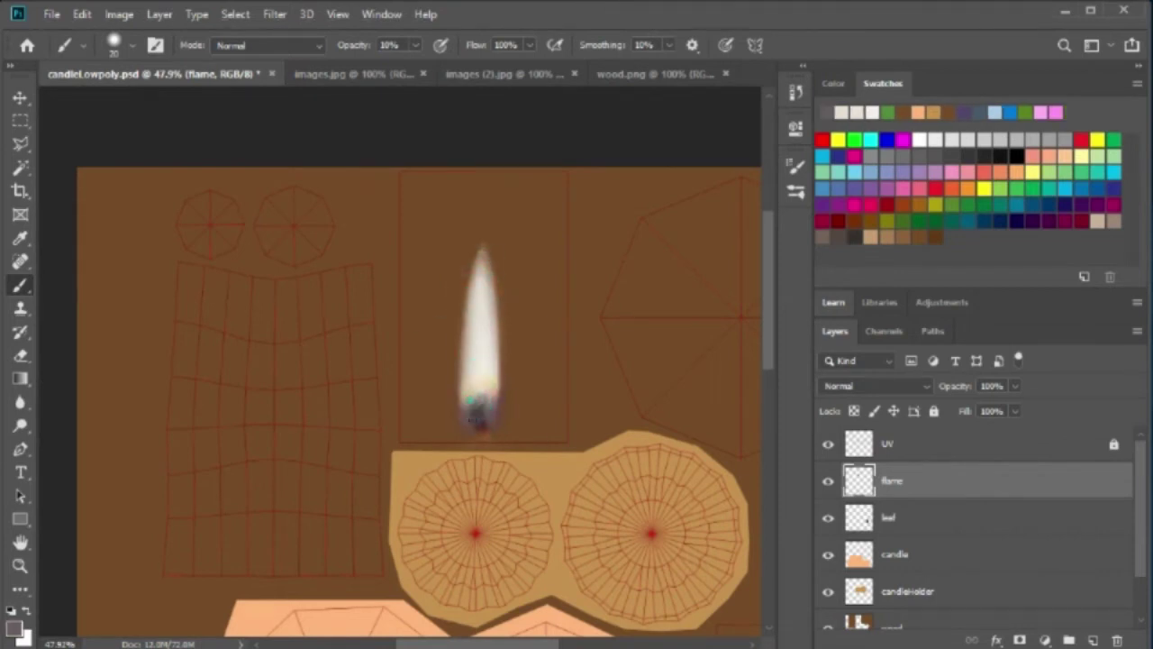
left_click(113, 45)
left_click(474, 372)
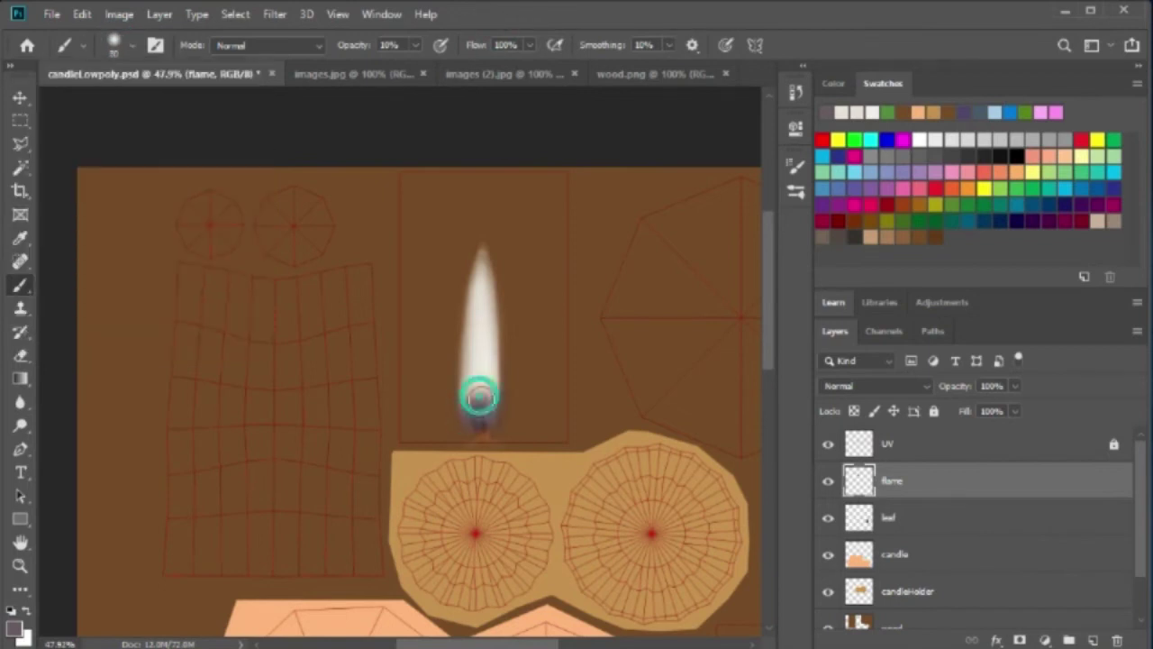
Paint soft darker tones sampled from the flame onto its base and repaint the white core.
left_click(482, 388, "alt")
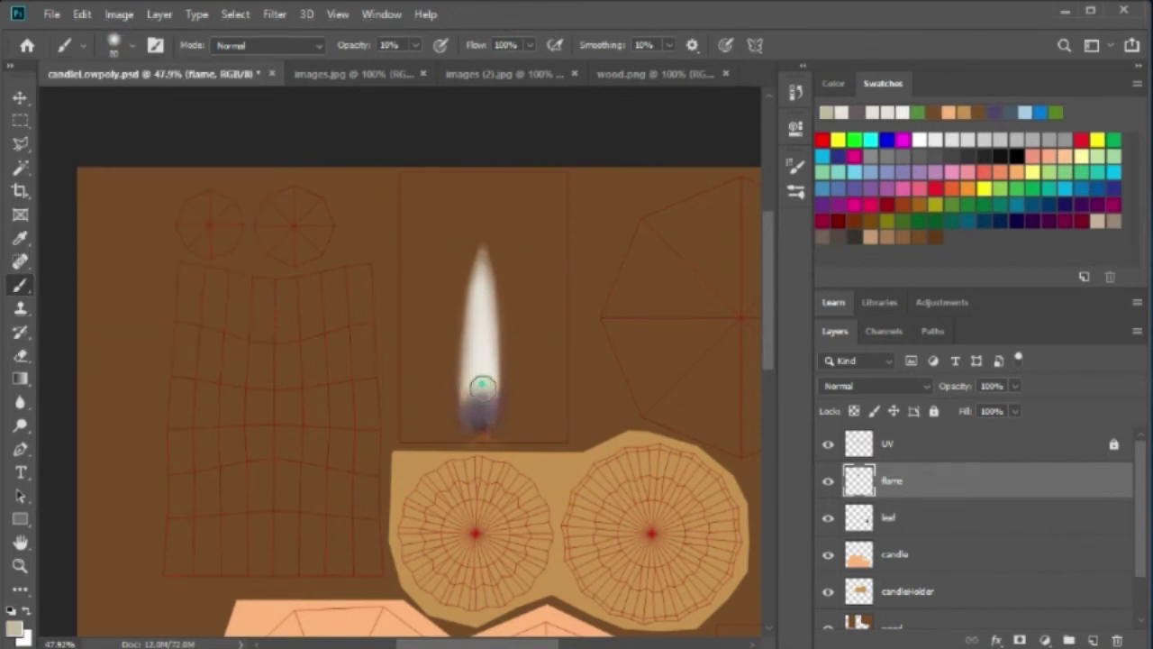
left_click_drag(482, 388, 477, 366)
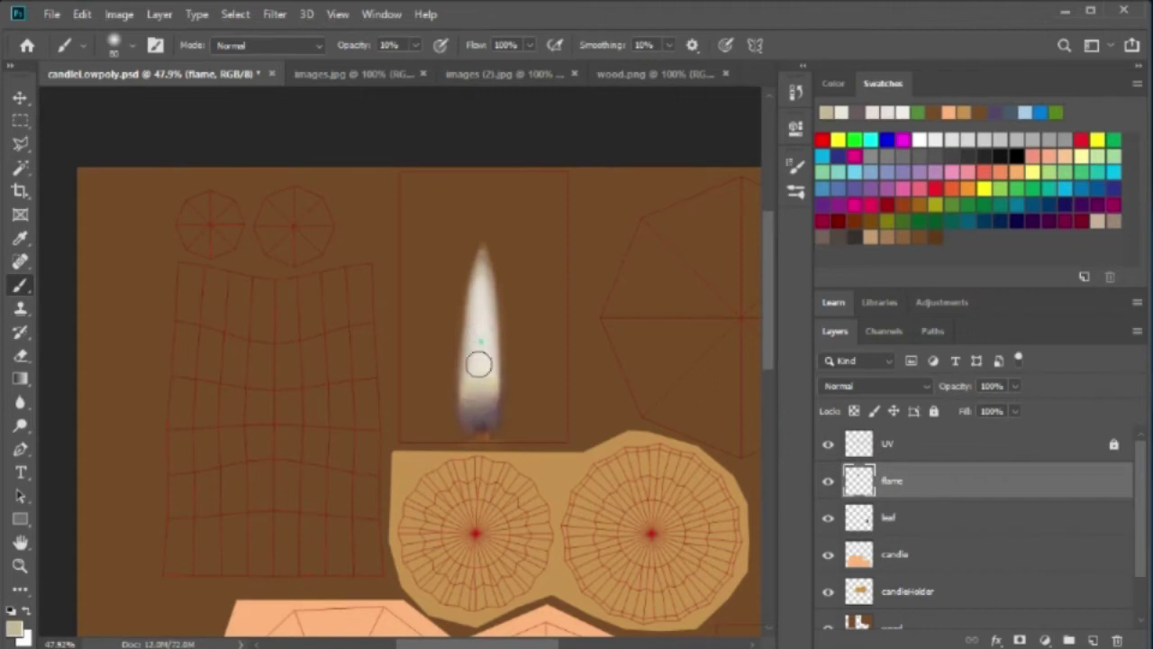
left_click(491, 320, "alt")
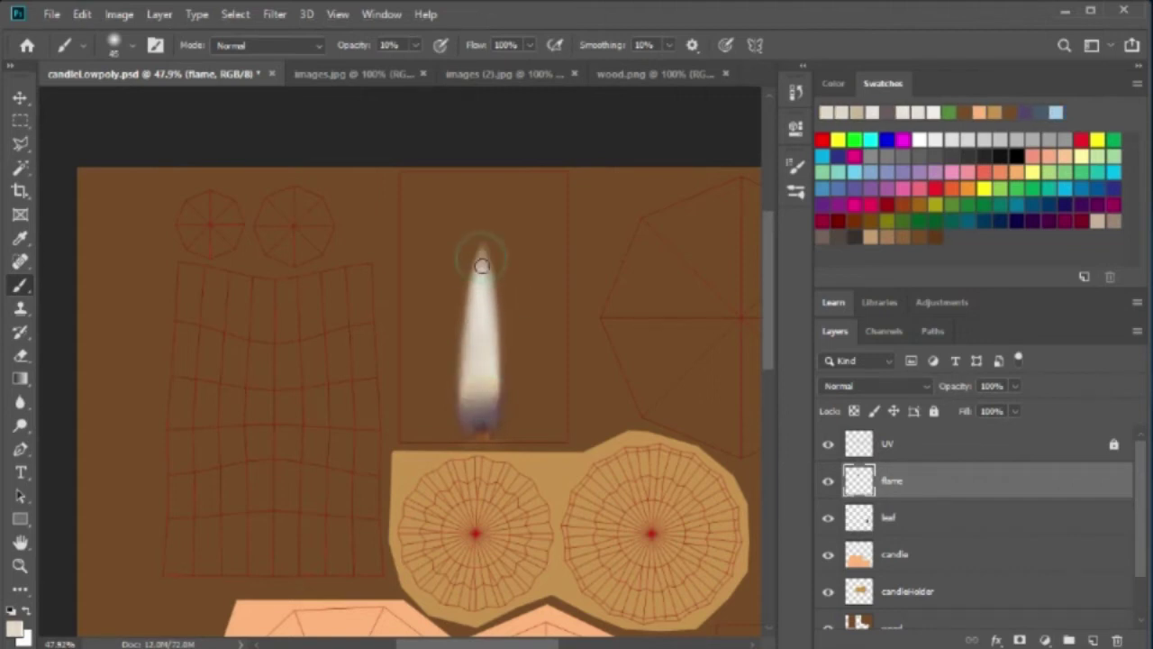
left_click_drag(475, 310, 486, 322)
left_click_drag(481, 401, 473, 410)
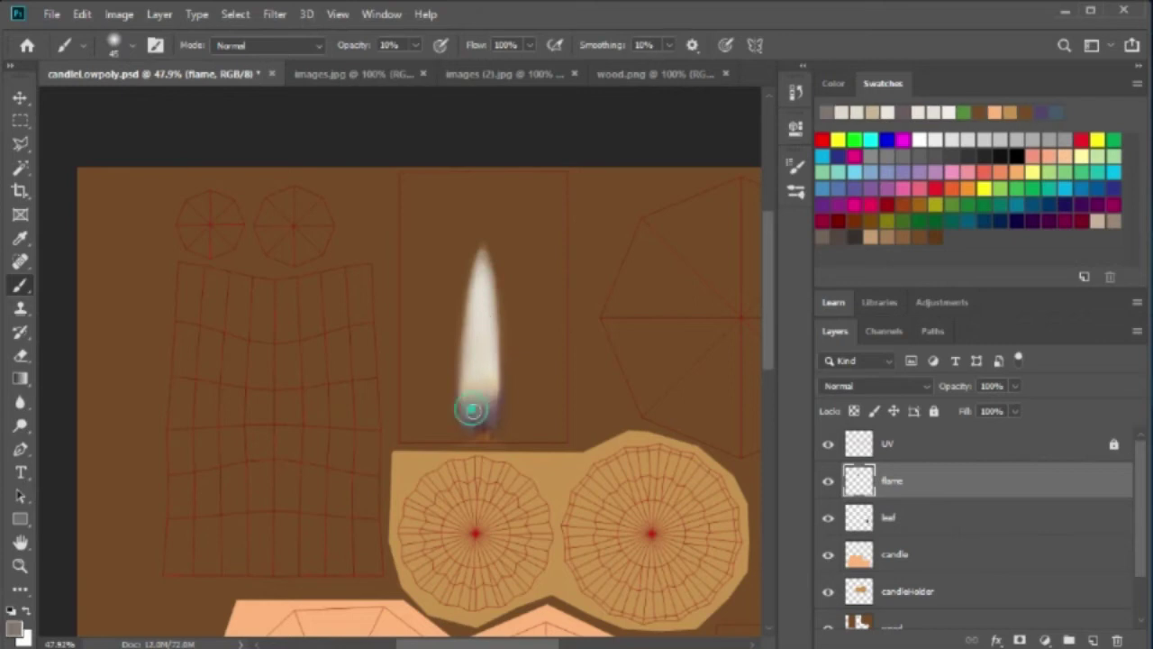
left_click(494, 375, "alt")
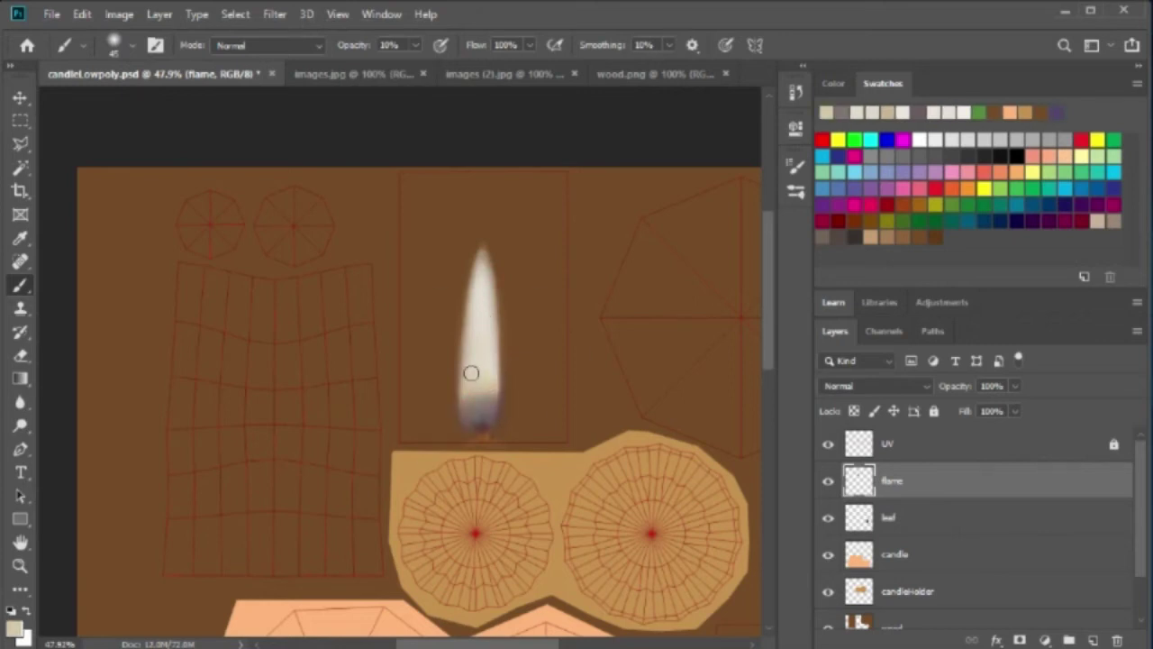
scroll(487, 378, "down", 1)
scroll(836, 627, "down", 2)
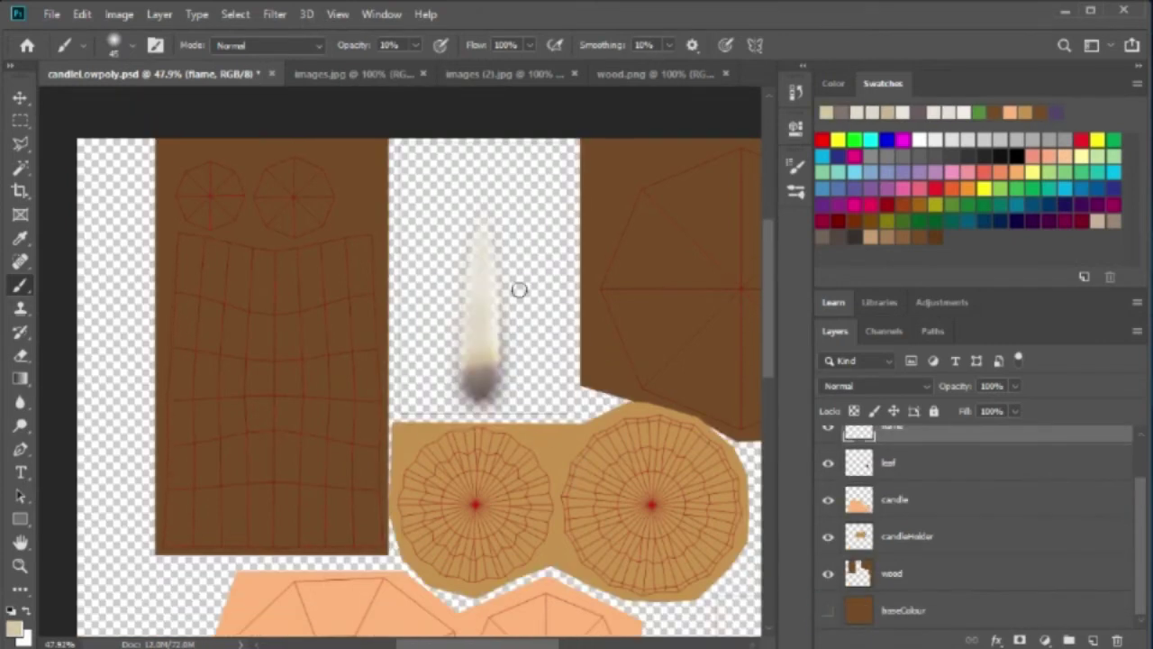
scroll(973, 641, "up", 2)
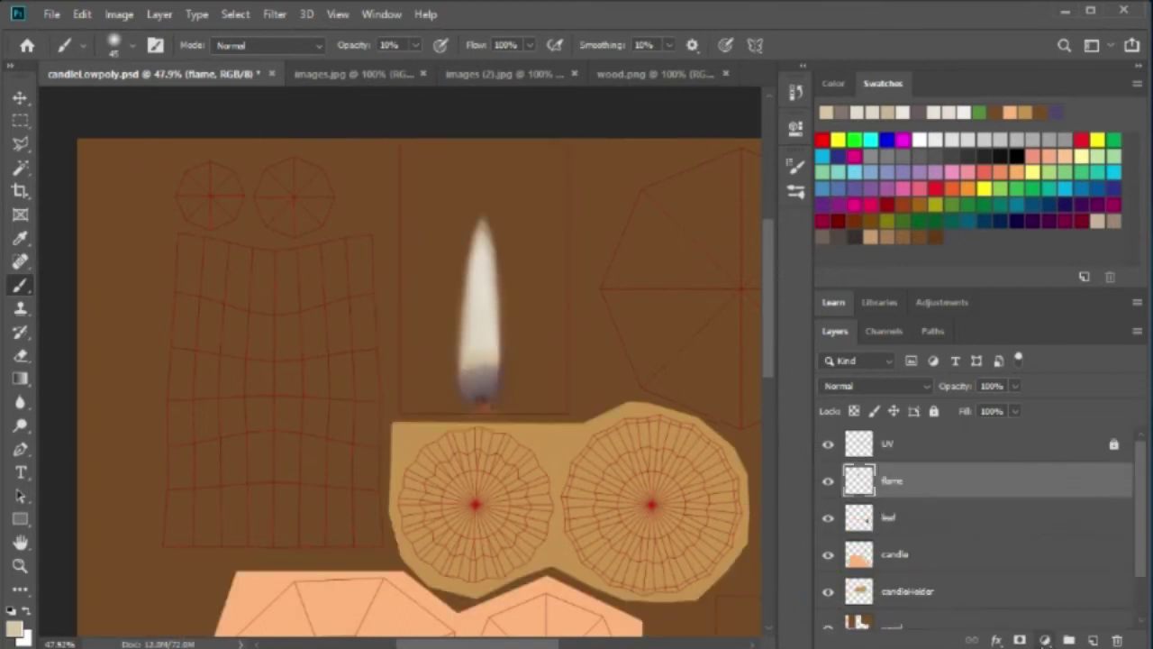
Add a layer named 'glow' and paint a soft warm glow around the flame.
left_click(1093, 640)
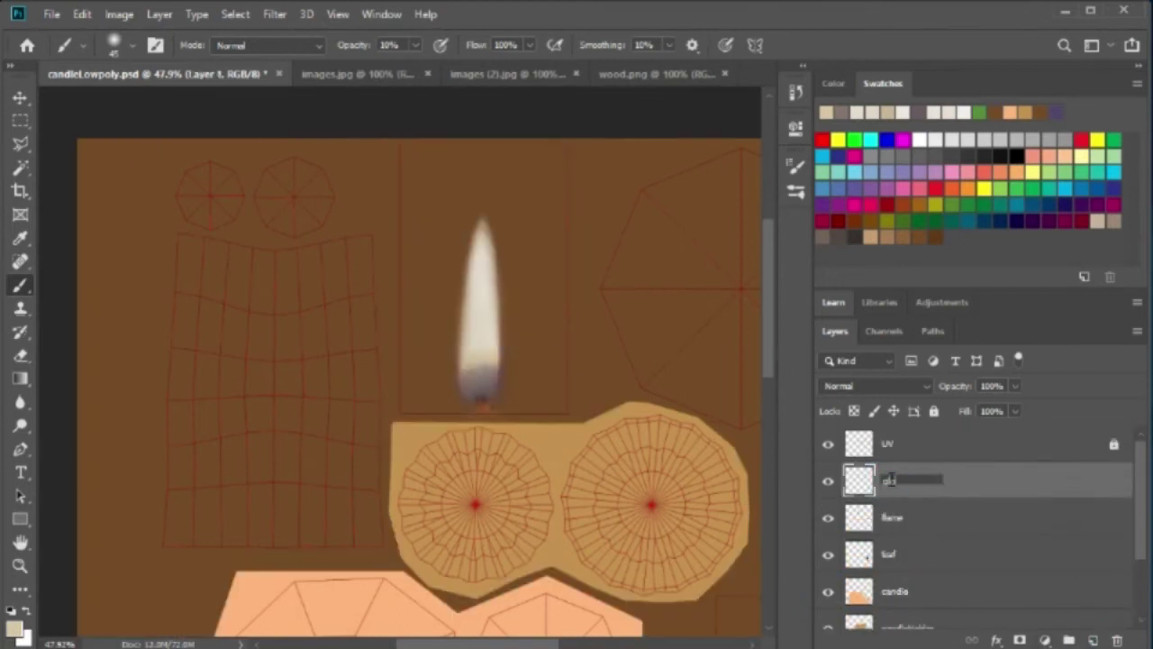
type("ow")
key("Return")
left_click(14, 628)
left_click(385, 124)
key("Return")
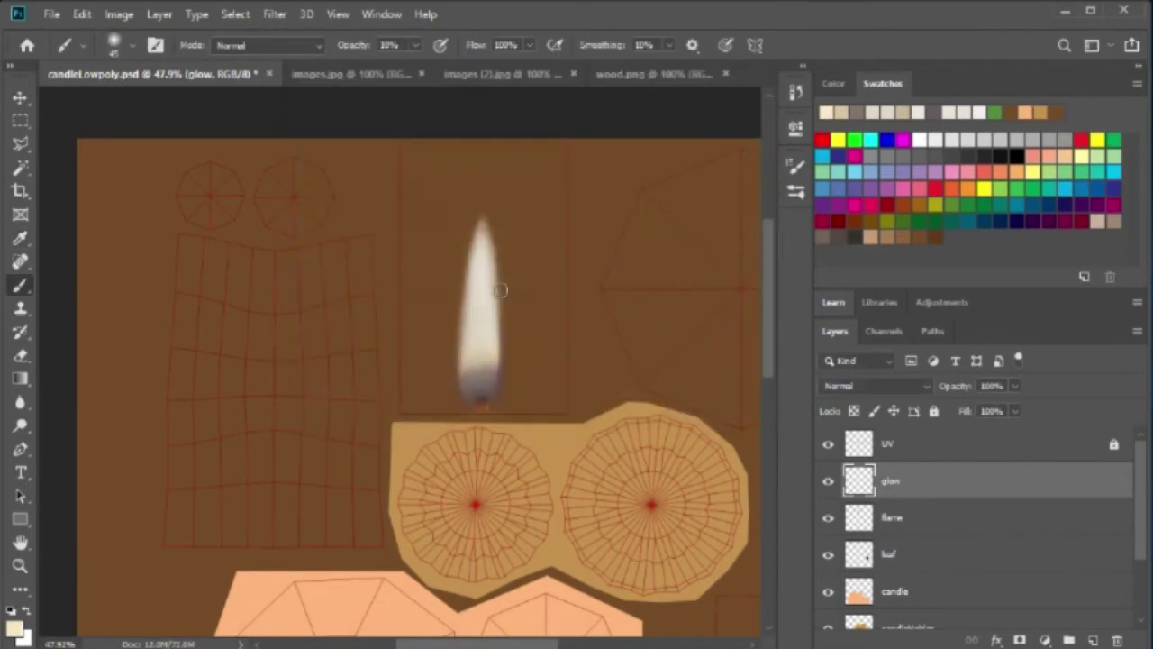
key("bracketright")
key("bracketright")
key("bracketright")
key("bracketleft")
key("bracketleft")
key("bracketleft")
mouse_move(478, 360)
left_mouse_down()
mouse_move(488, 168)
mouse_move(478, 316)
mouse_move(522, 193)
mouse_move(582, 378)
mouse_move(405, 250)
mouse_move(417, 192)
left_mouse_up()
Erase the excess glow left of the flame with a size-500 eraser.
key("e")
key("bracketright")
key("bracketright")
key("bracketright")
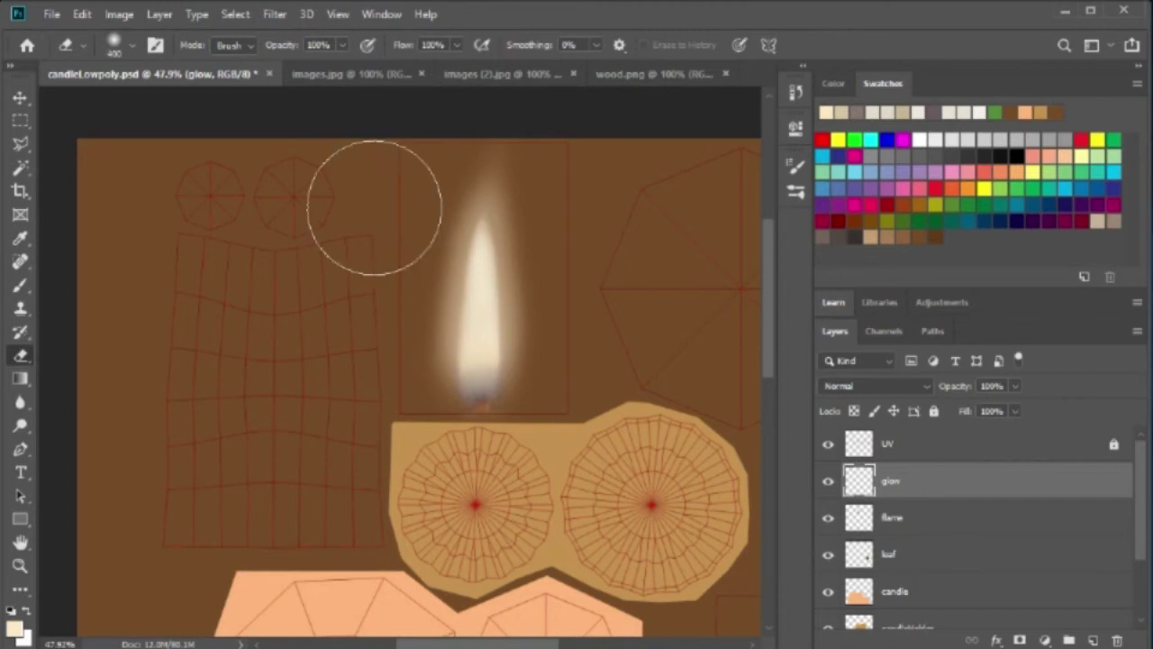
key("bracketright")
key("bracketright")
key("bracketright")
mouse_move(345, 347)
left_mouse_down()
mouse_move(598, 172)
mouse_move(618, 334)
mouse_move(337, 373)
left_mouse_up()
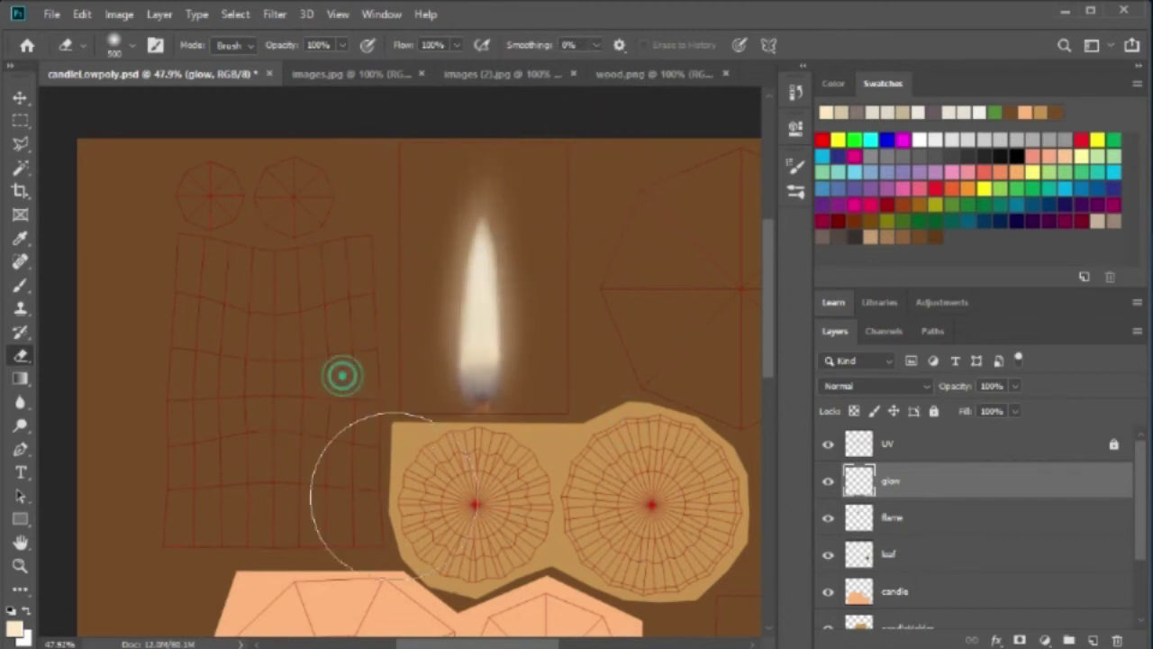
Hide the UV wireframe and baseColour layers.
scroll(398, 416, "up", 1)
scroll(397, 416, "down", 3)
left_click(828, 444)
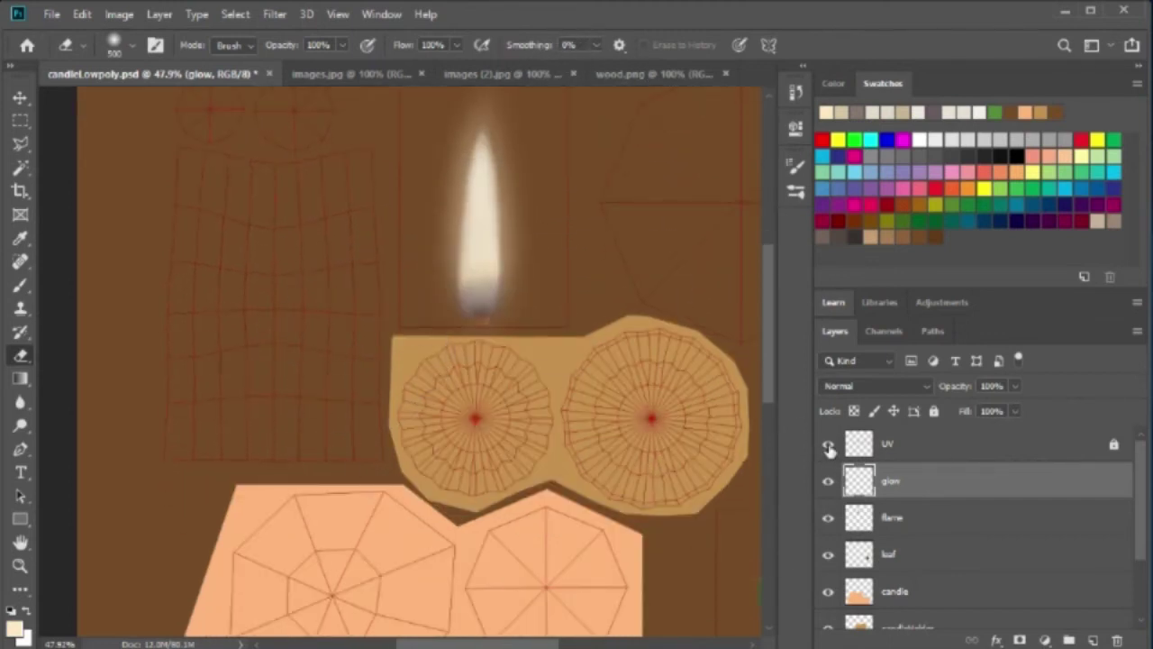
left_click_drag(1142, 548, 1143, 602)
left_click(828, 610)
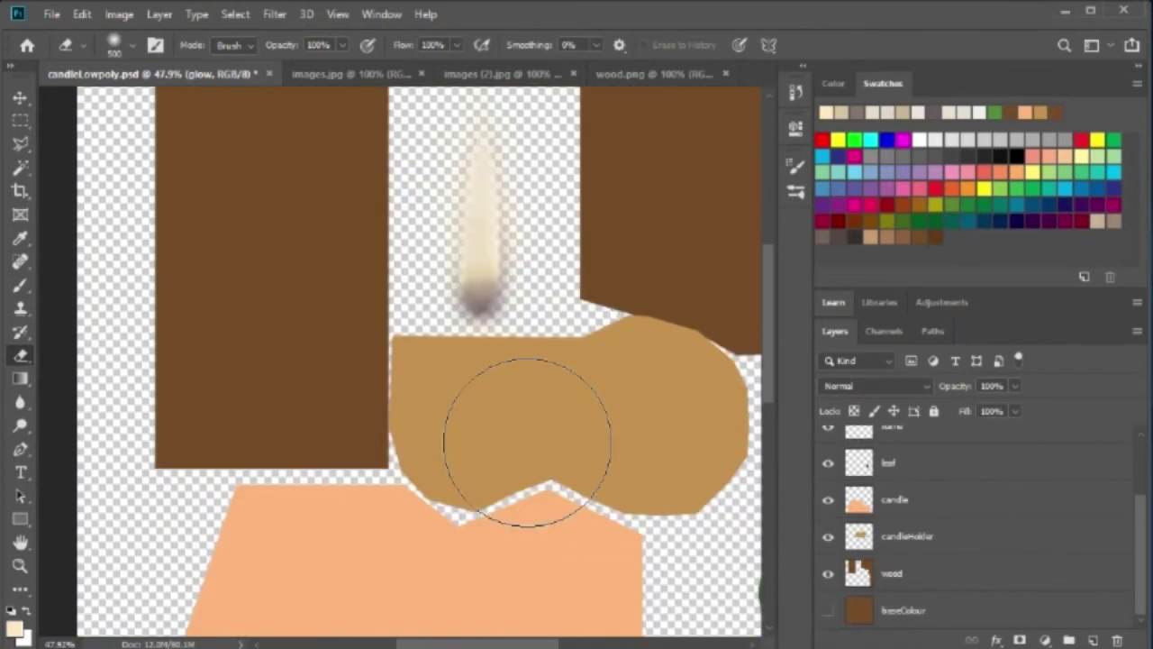
scroll(387, 334, "down", 3)
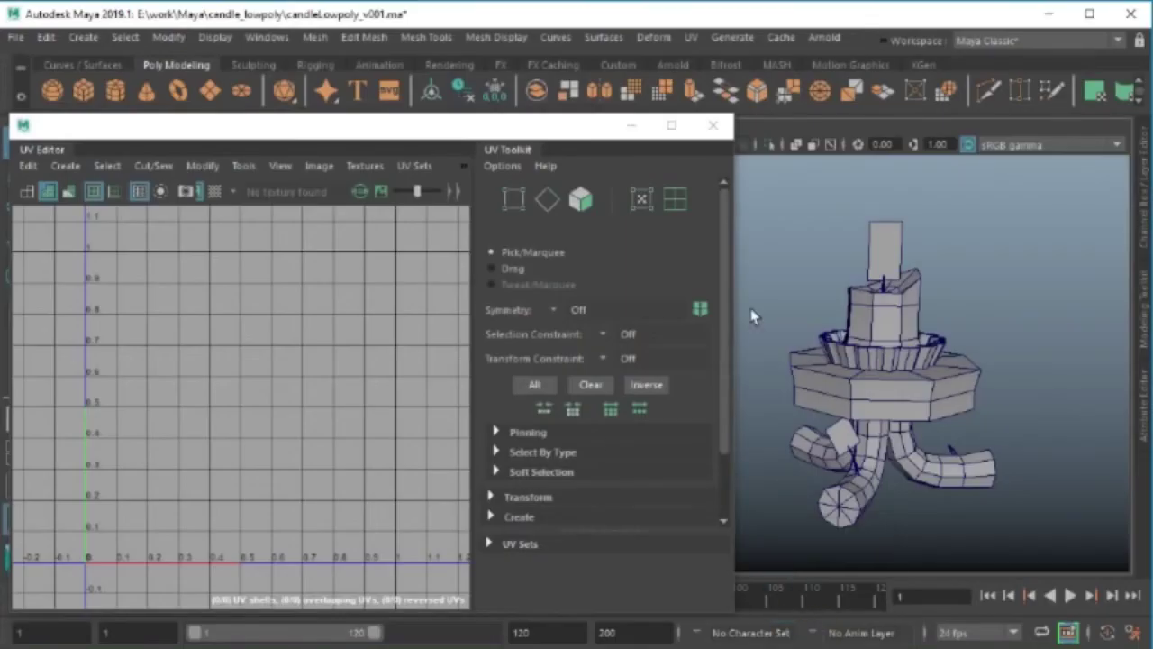
Select the whole candle group and show the lambert2 material's colour attributes.
key("a")
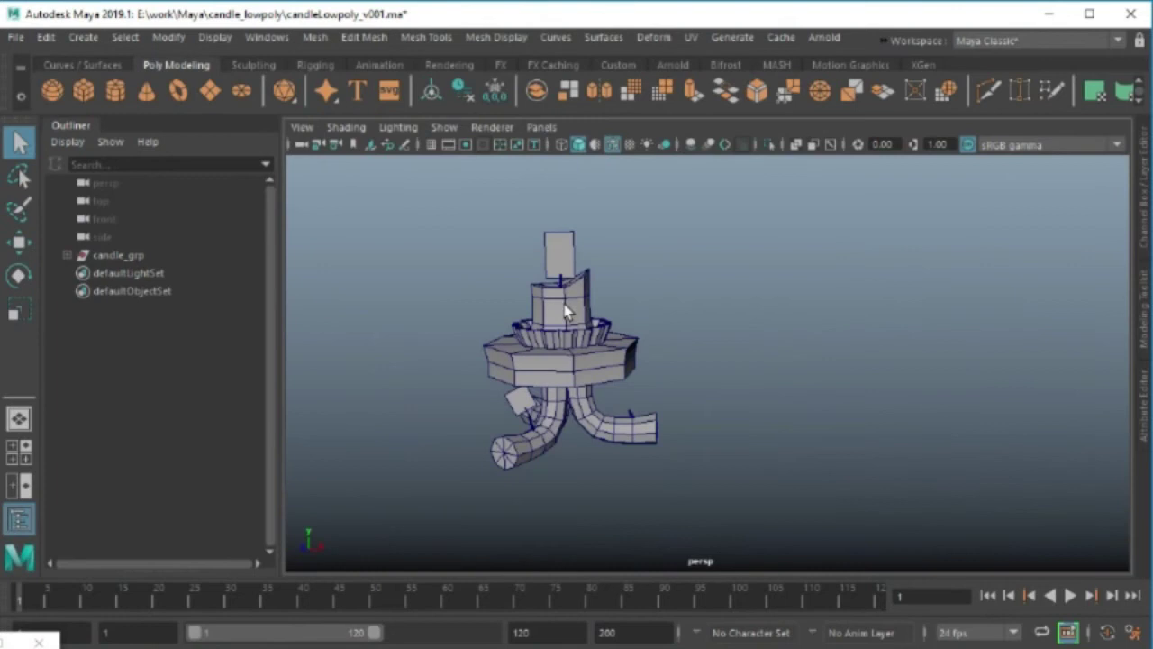
left_click_drag(817, 217, 378, 556)
right_click(540, 189)
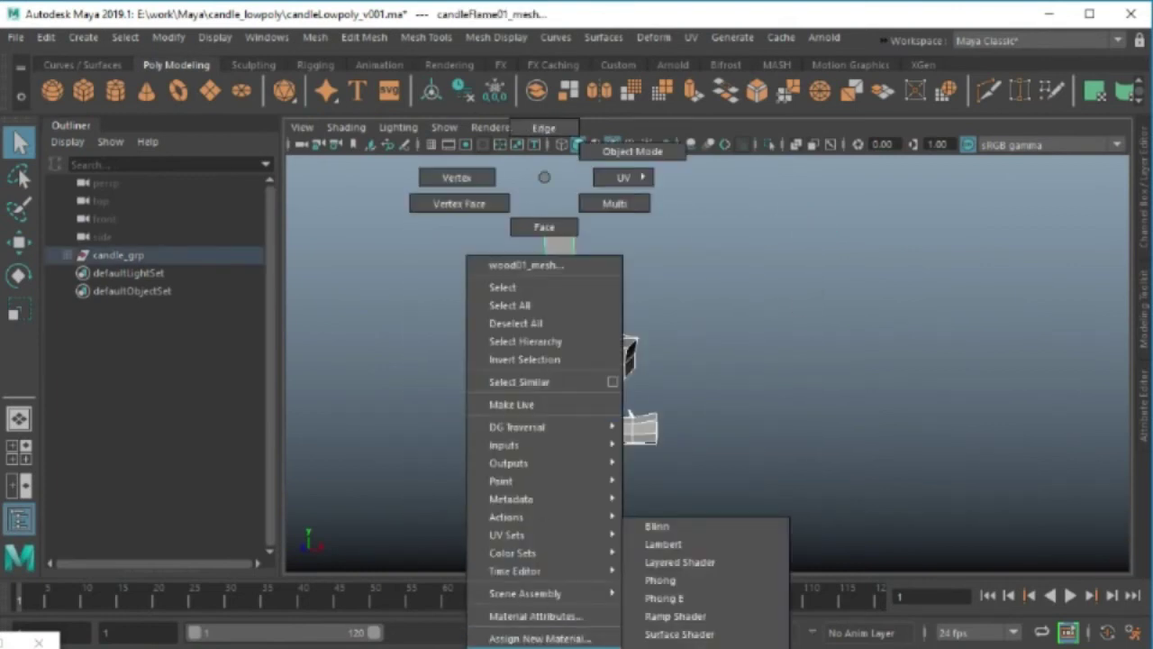
key("ctrl+a")
left_click(1041, 158)
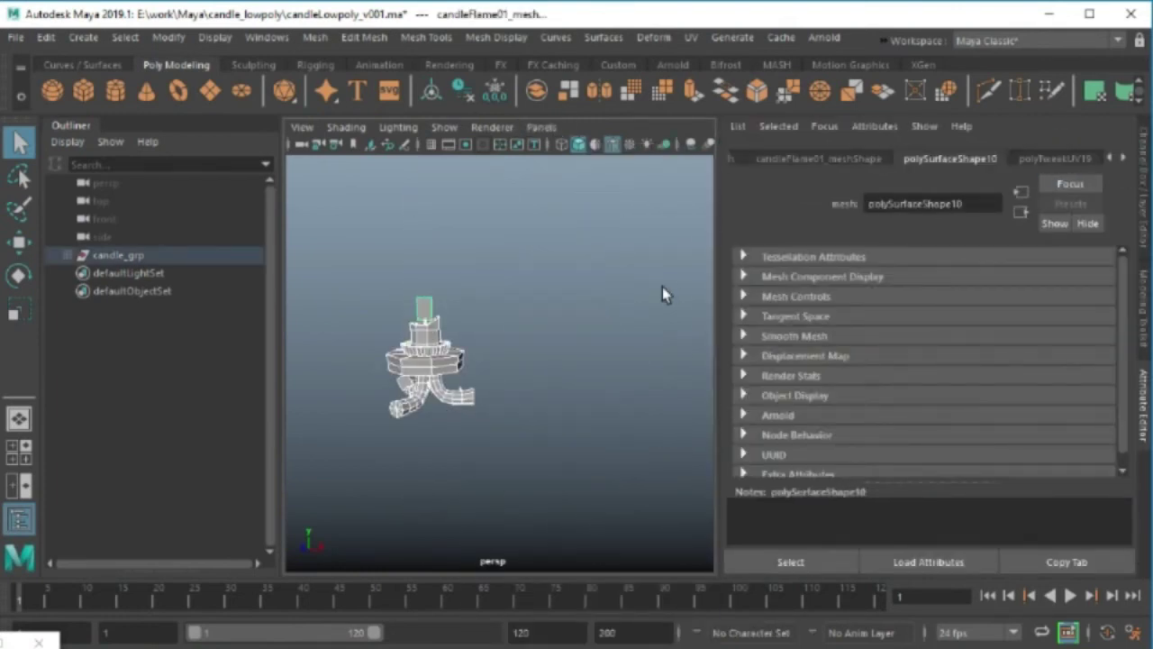
left_click(1026, 158)
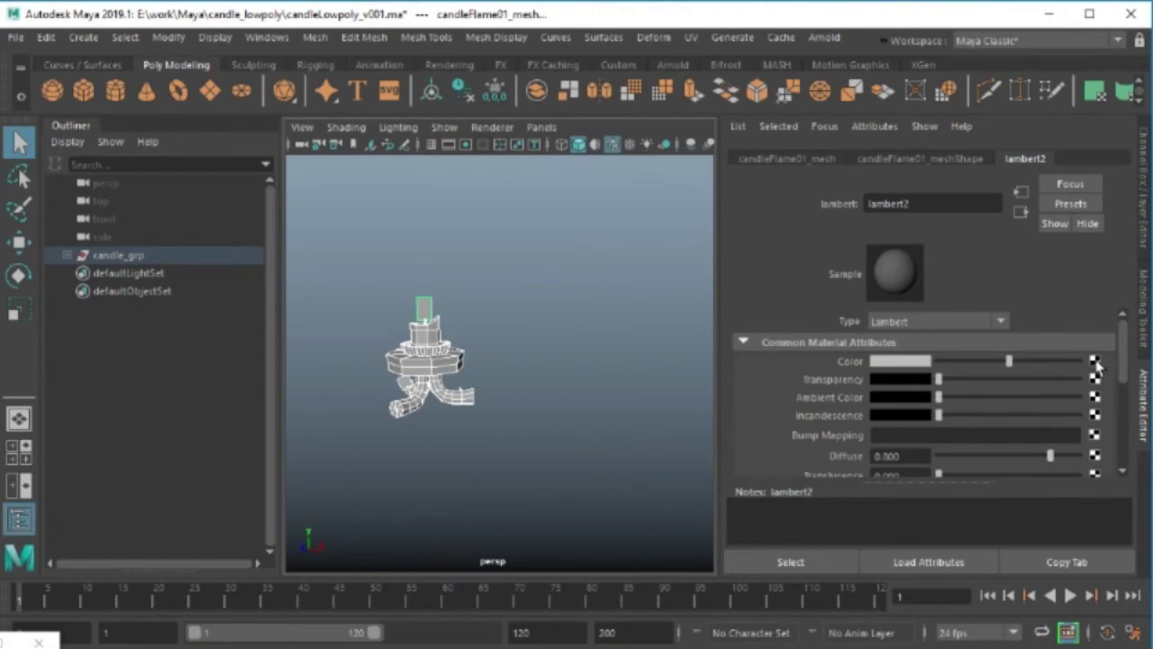
Load the painted candle texture as a File node into lambert2's Color and view it textured.
left_click(1096, 362)
left_click(490, 375)
double_click(266, 155)
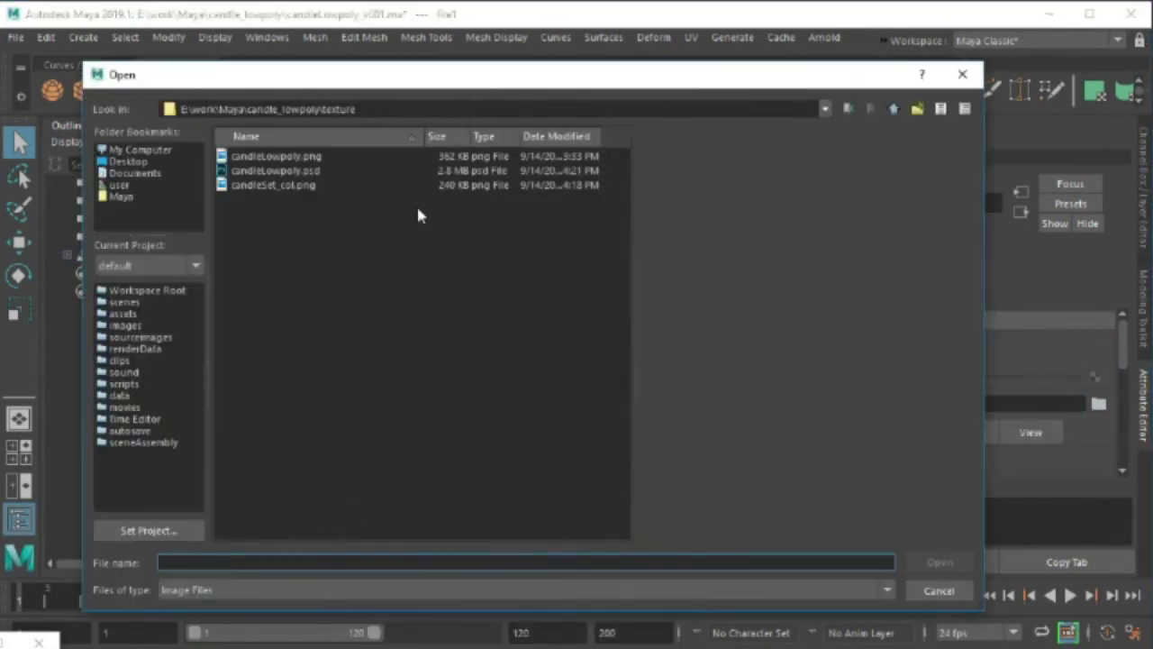
left_click(270, 188)
key("Return")
key("6")
left_click_drag(741, 334, 817, 301)
left_click(777, 365)
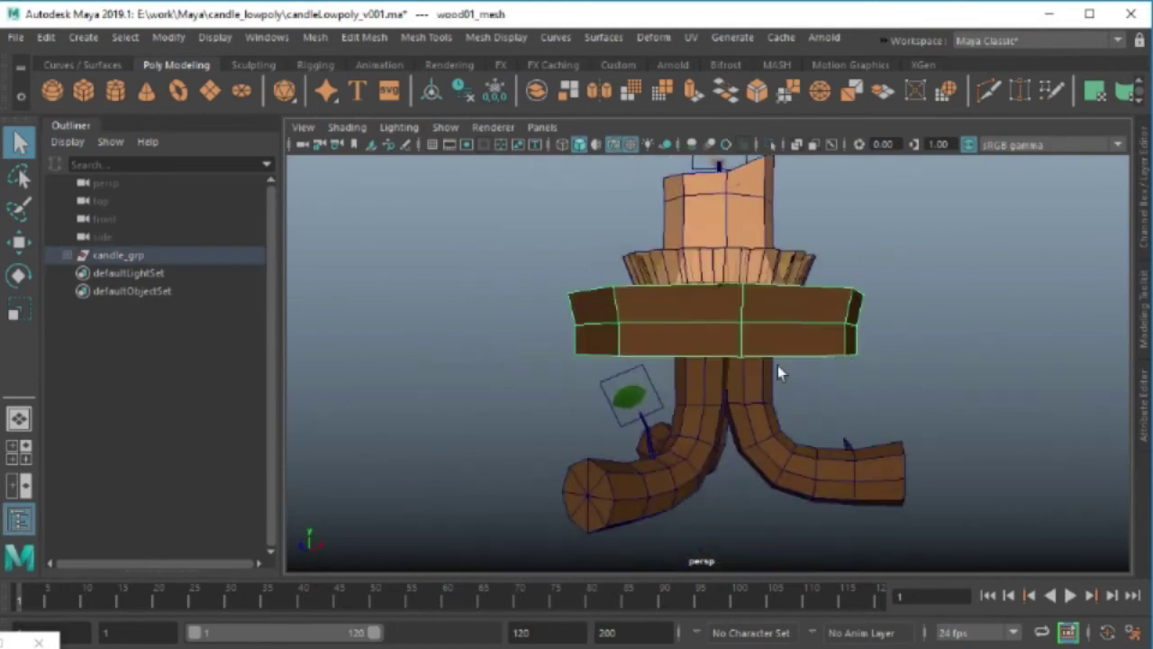
left_click_drag(777, 365, 417, 94)
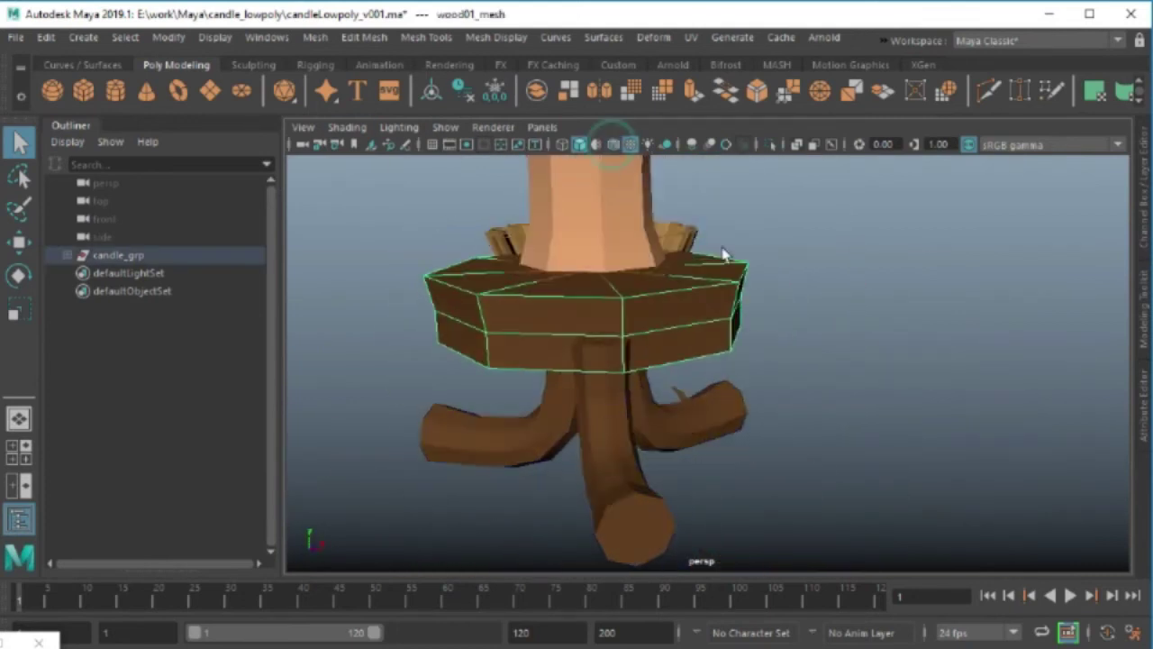
left_click_drag(532, 153, 798, 386)
left_click_drag(631, 244, 837, 482)
scroll(655, 339, "down", 5)
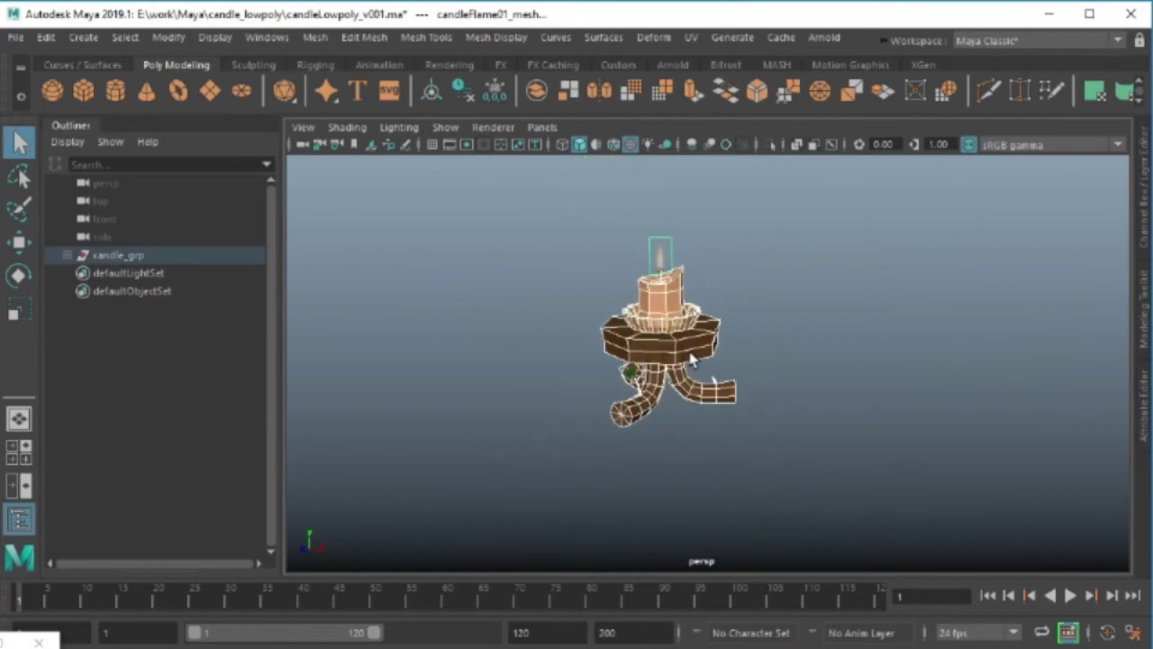
double_click(682, 352)
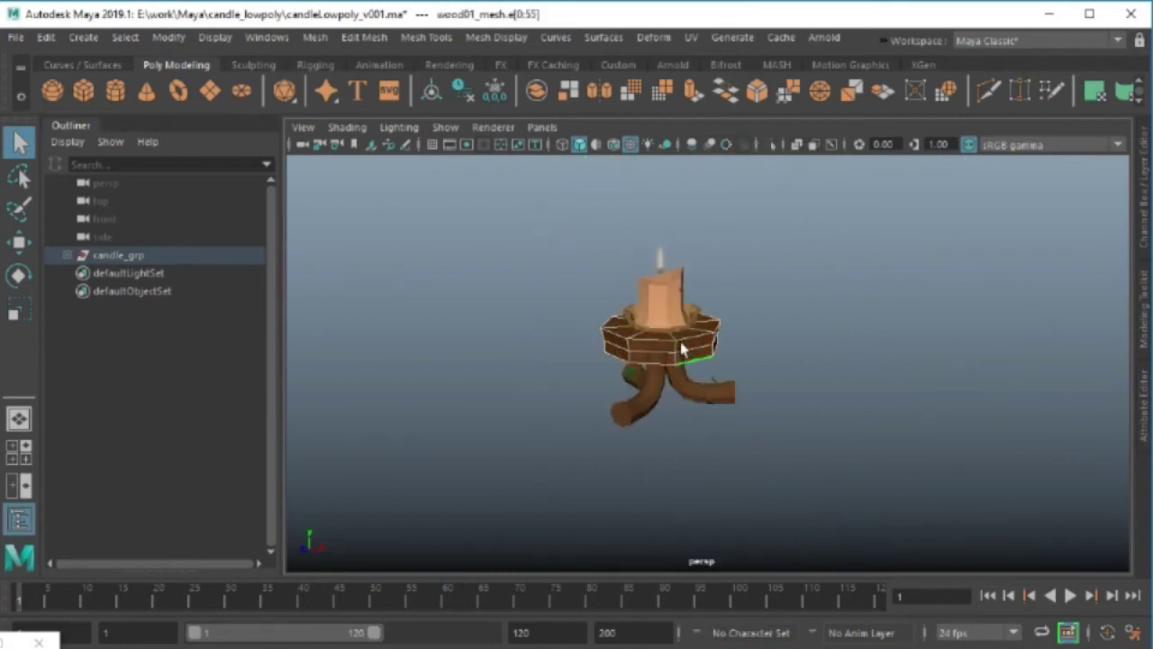
right_click(661, 284)
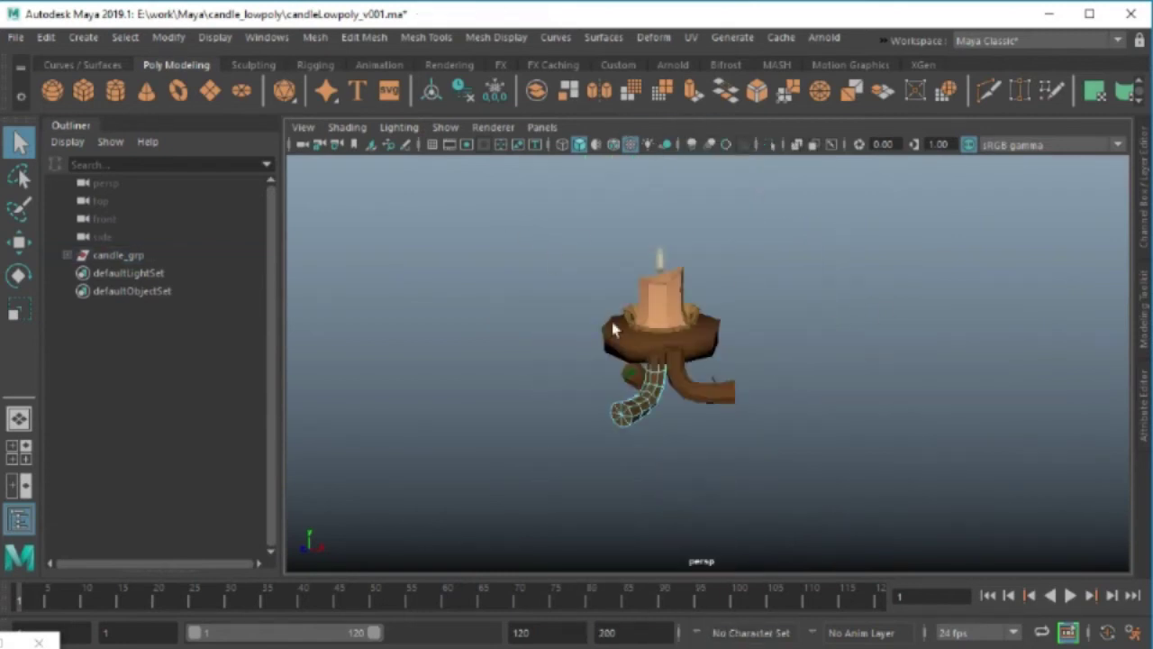
left_click_drag(557, 272, 746, 382)
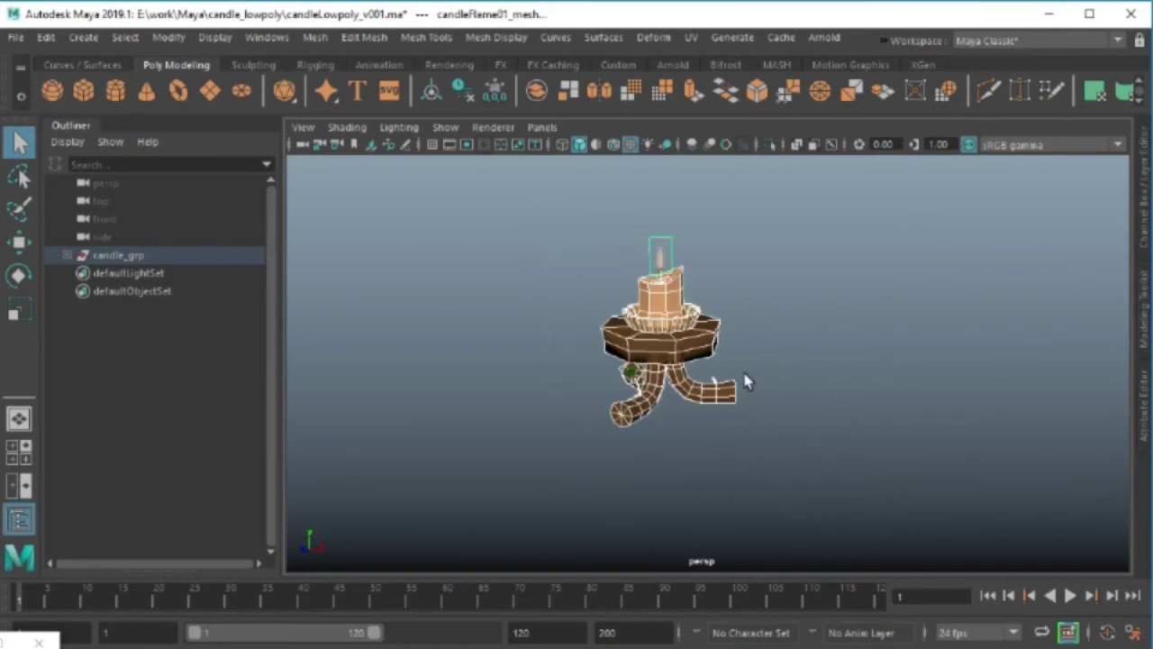
key("F10")
right_click(775, 376, "shift")
right_click(644, 180)
scroll(775, 288, "up", 3)
scroll(748, 386, "up", 3)
mouse_move(747, 386)
left_mouse_down()
mouse_move(711, 402)
mouse_move(598, 381)
left_mouse_up()
scroll(625, 364, "up", 3)
right_click(632, 178)
scroll(764, 400, "down", 3)
scroll(764, 400, "down", 3)
right_click(639, 177)
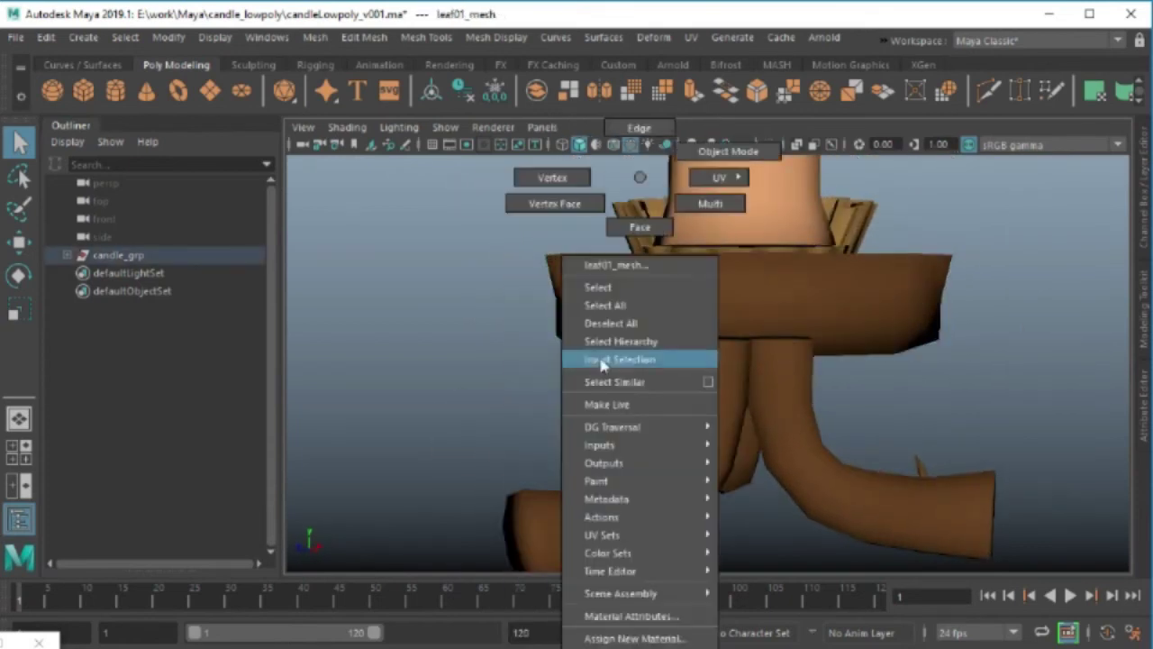
Select the leaf, convert its selection to UVs and inspect its layout in the UV Editor.
left_click(602, 360)
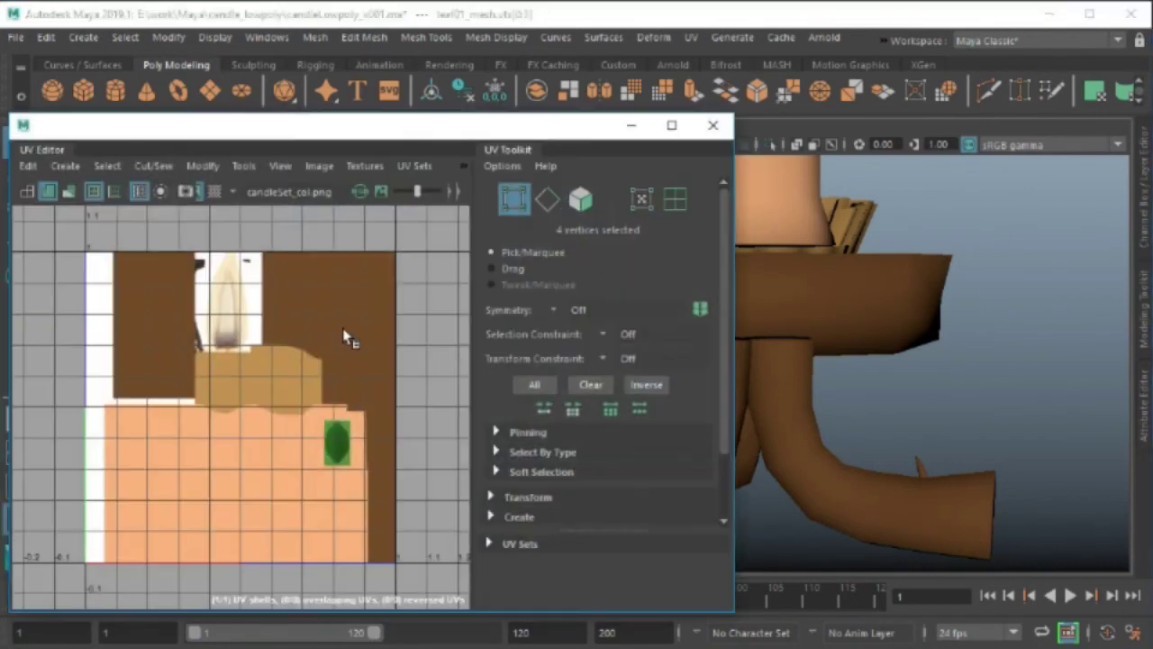
left_click_drag(546, 109, 618, 196)
key("f")
right_click(382, 423)
left_click(453, 423)
left_click(547, 536)
scroll(552, 532, "down", 5)
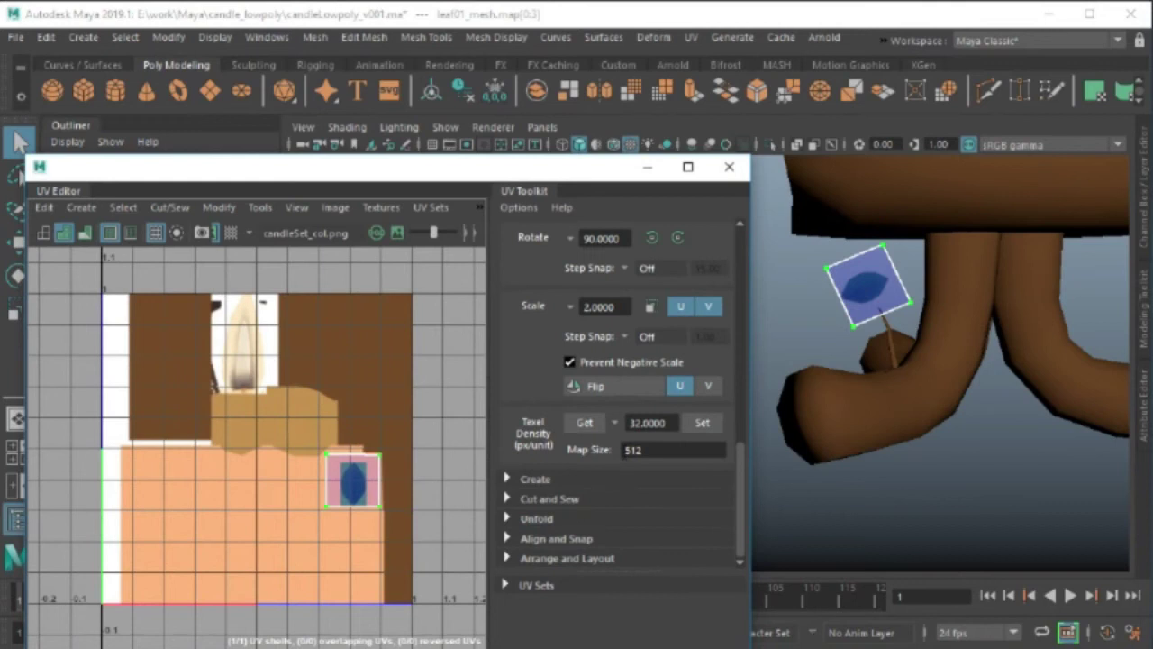
left_click_drag(811, 298, 908, 323)
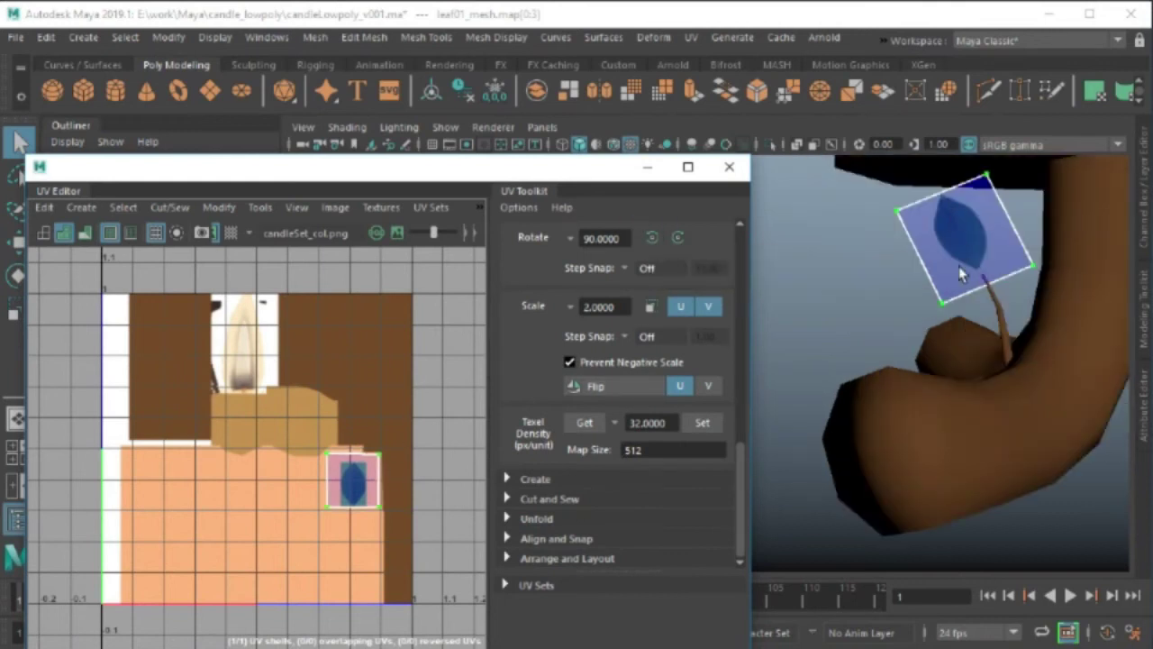
left_click_drag(961, 275, 859, 338)
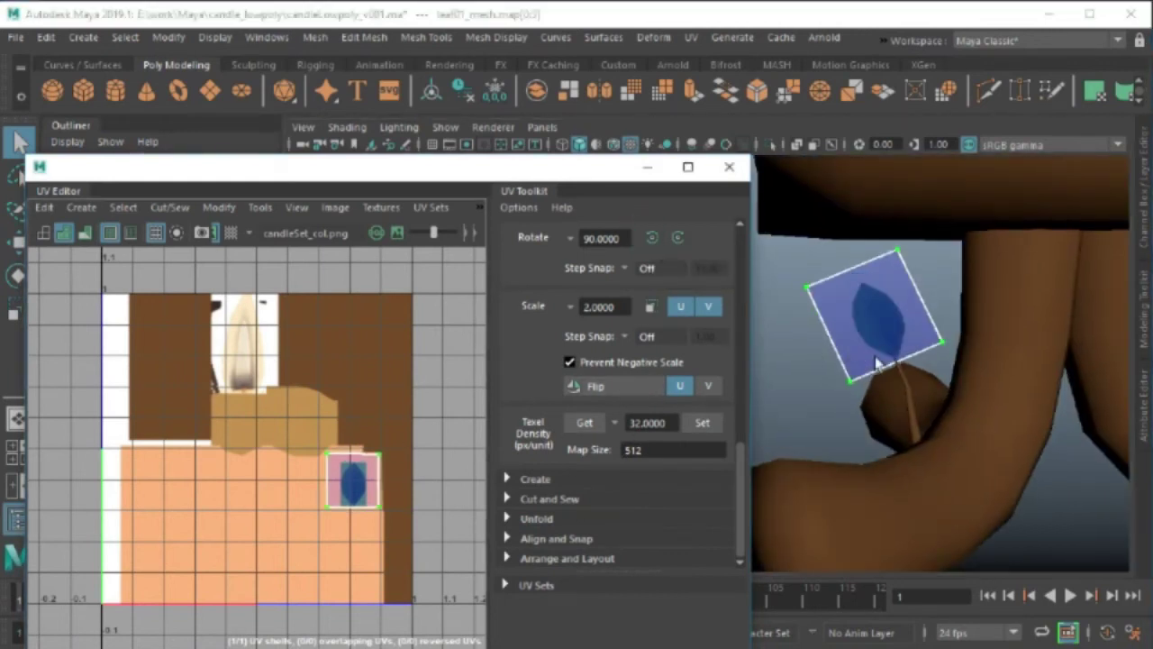
scroll(356, 491, "up", 5)
Select the wooden base and return to Object Mode.
key("w")
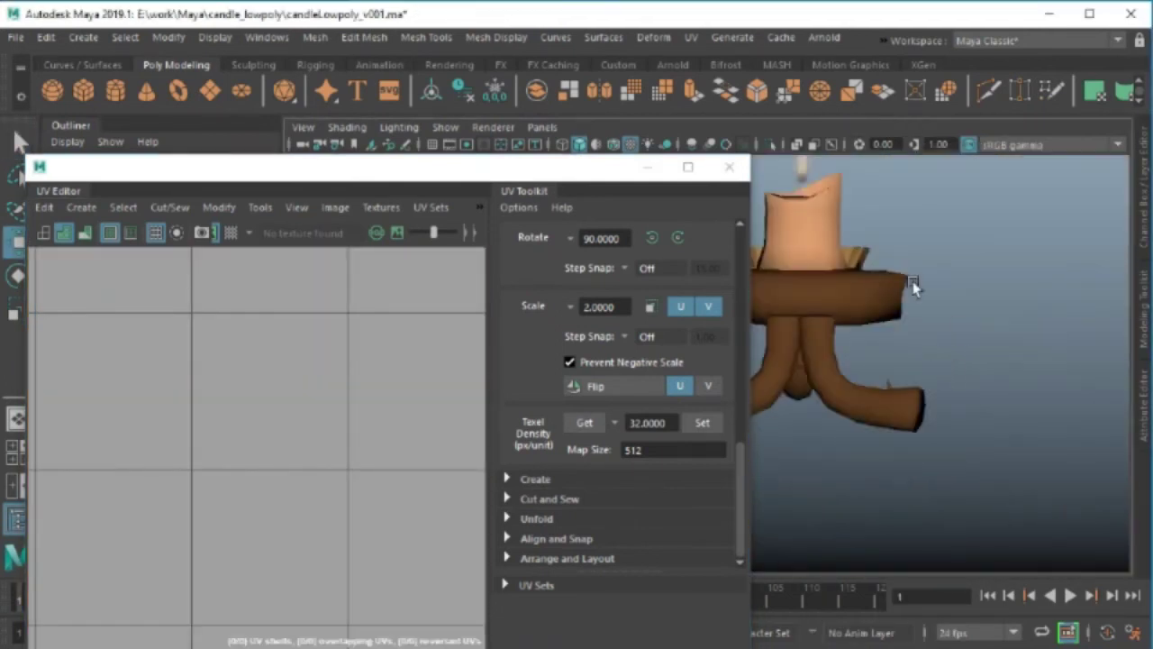
left_click(933, 338)
right_click(933, 338)
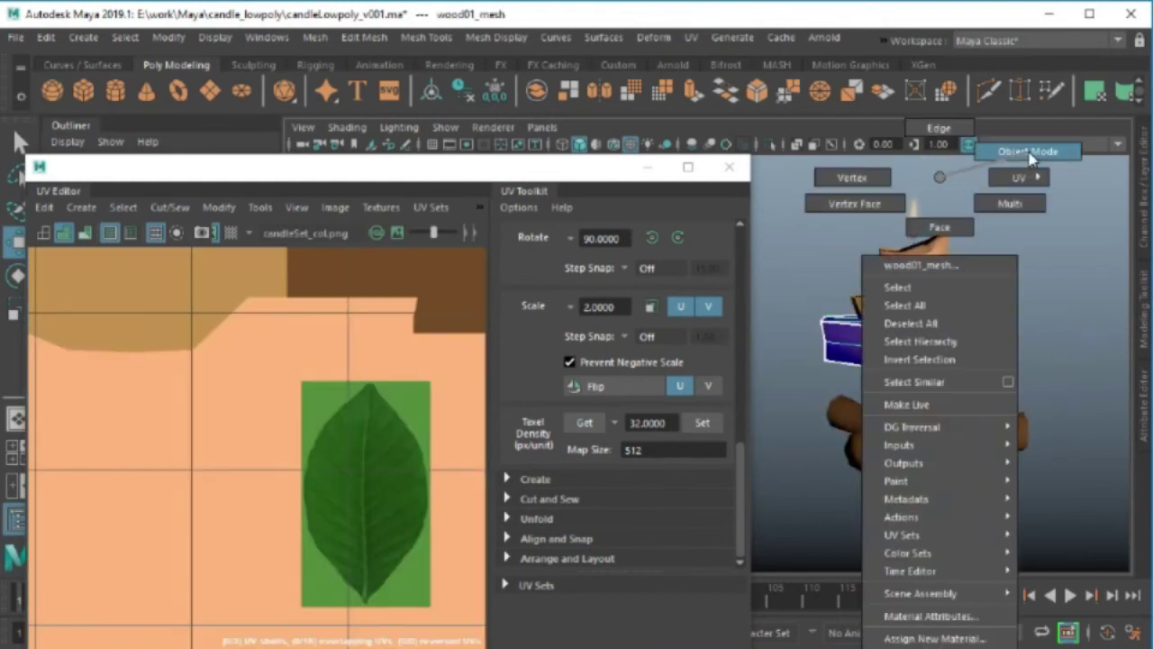
left_click(1145, 225)
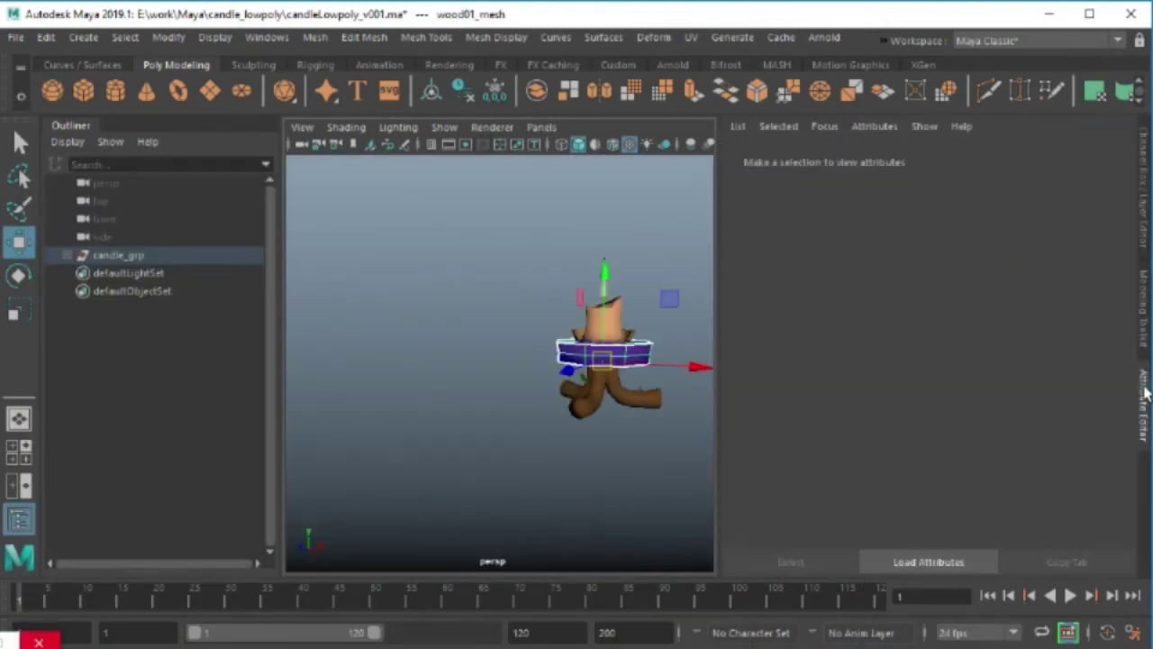
Orbit around the textured candle, then show Photoshop's UV wireframe layer again.
mouse_move(539, 412)
left_mouse_down()
mouse_move(571, 381)
mouse_move(639, 389)
left_mouse_up()
scroll(427, 301, "up", 5)
scroll(502, 366, "down", 6)
scroll(427, 325, "up", 3)
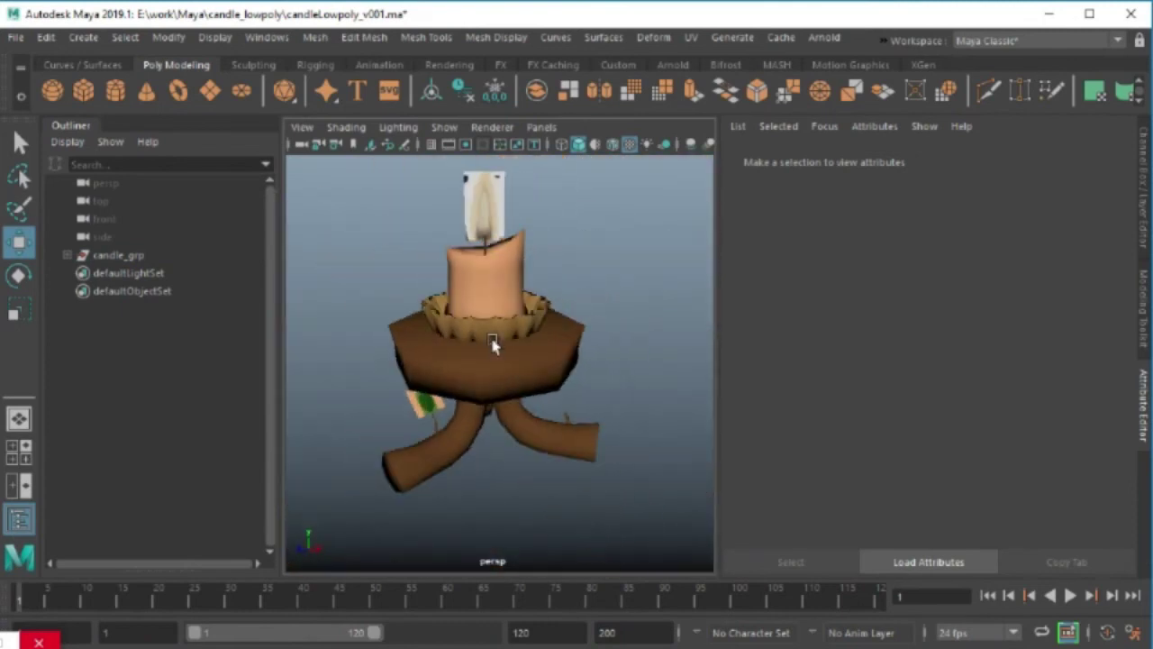
left_click_drag(493, 345, 519, 427)
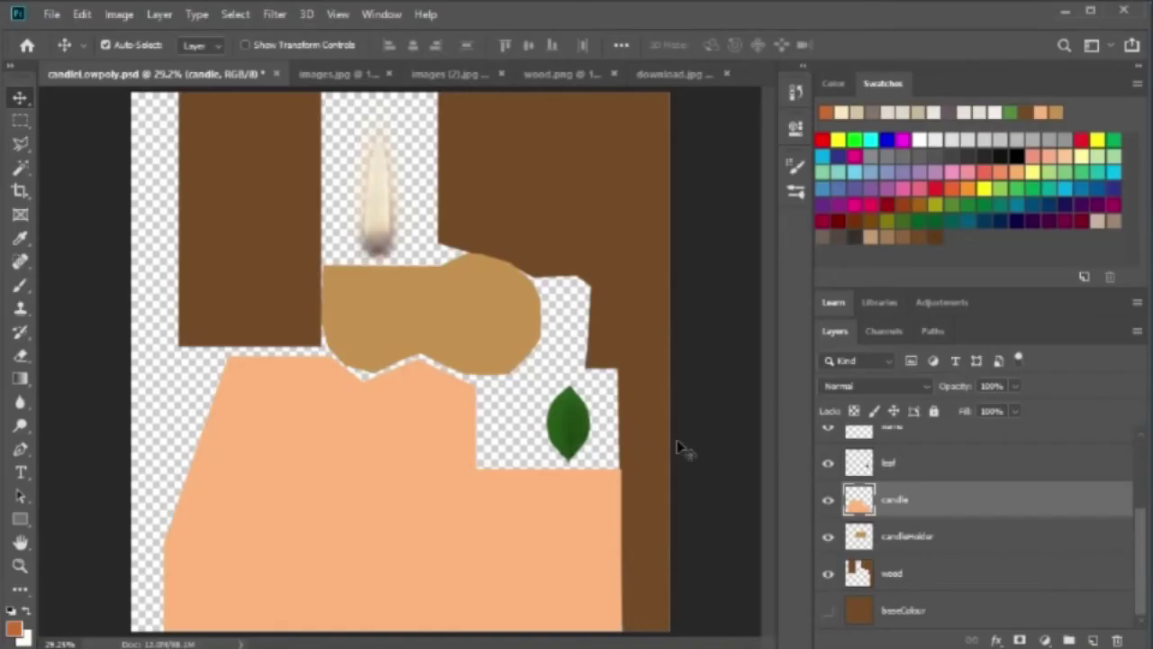
scroll(946, 523, "up", 5)
left_click(828, 443)
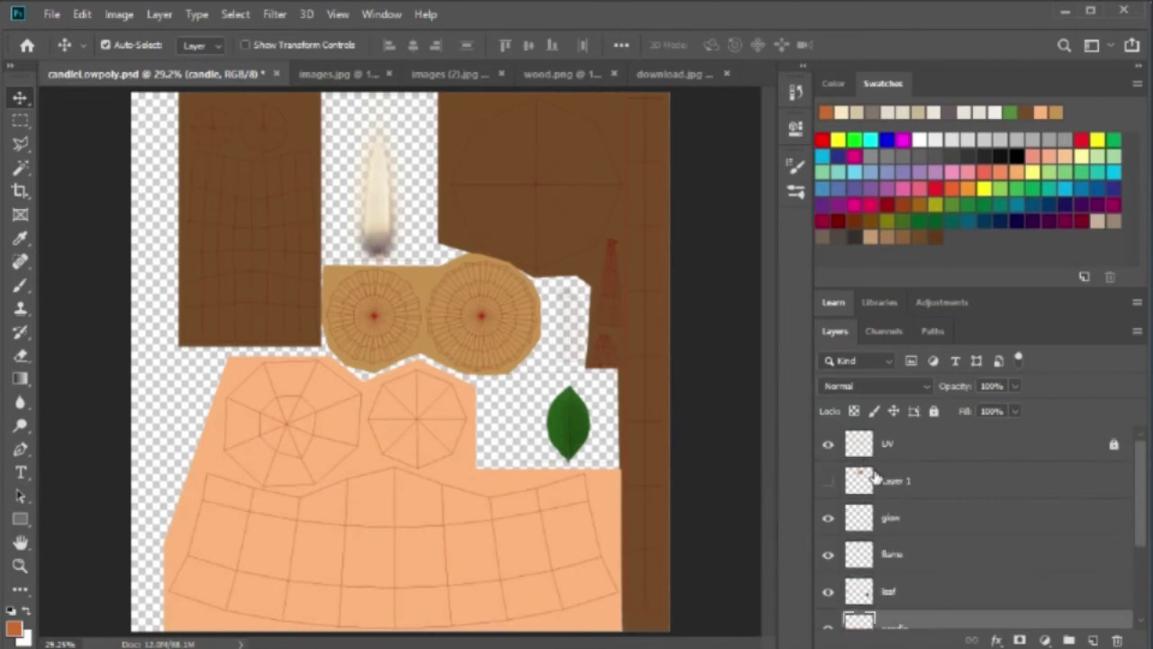
Show Layer 1 and put the candle layer into a new group named 'candel'.
scroll(937, 536, "down", 2)
scroll(939, 535, "down", 2)
scroll(940, 535, "up", 4)
left_click(828, 480)
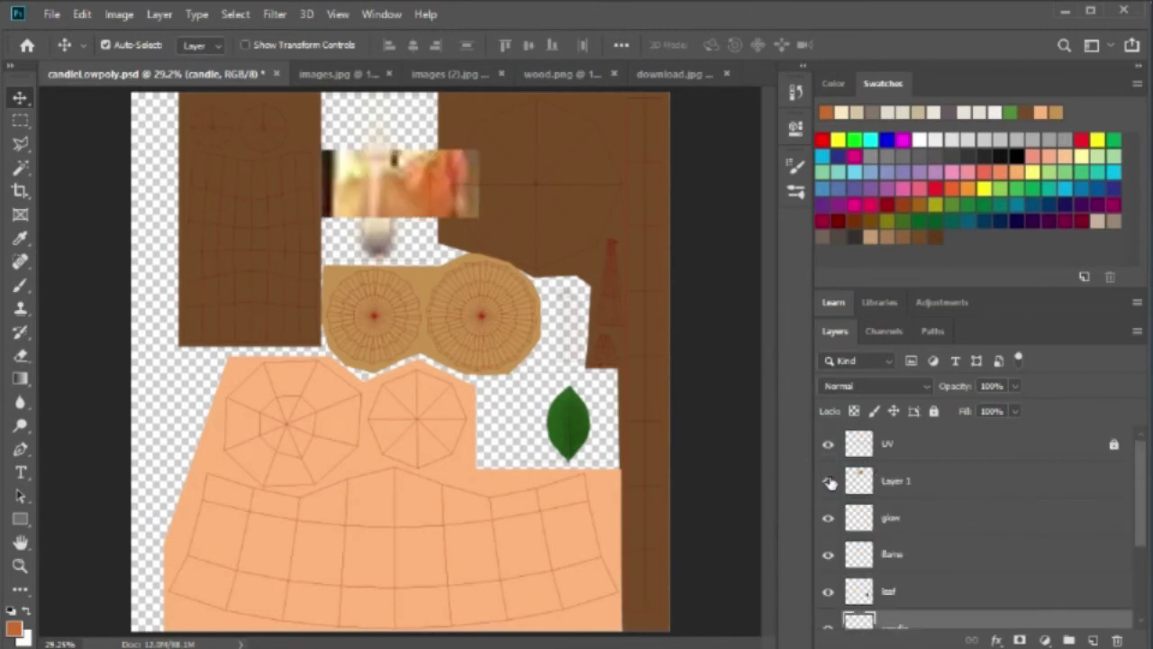
scroll(952, 537, "down", 3)
key("ctrl+g")
double_click(897, 492)
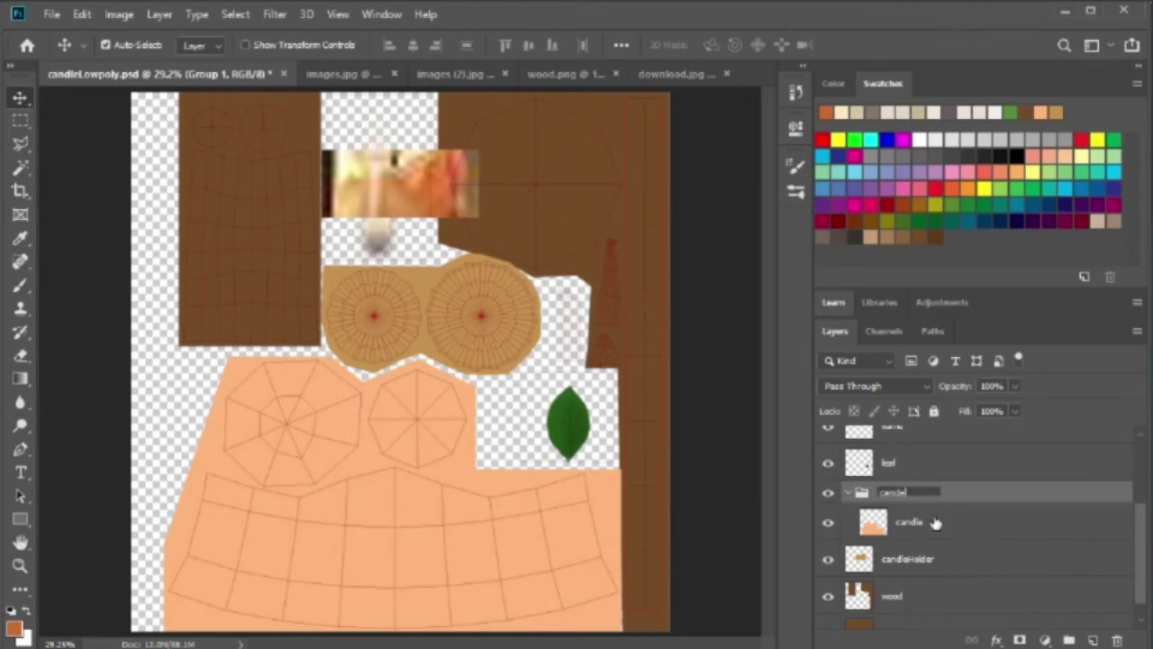
key("Return")
On new Layer 2, paint a soft pale-yellow glow over the left octagon and lower peach area.
left_click(1093, 640)
key("b")
left_click(374, 162, "alt")
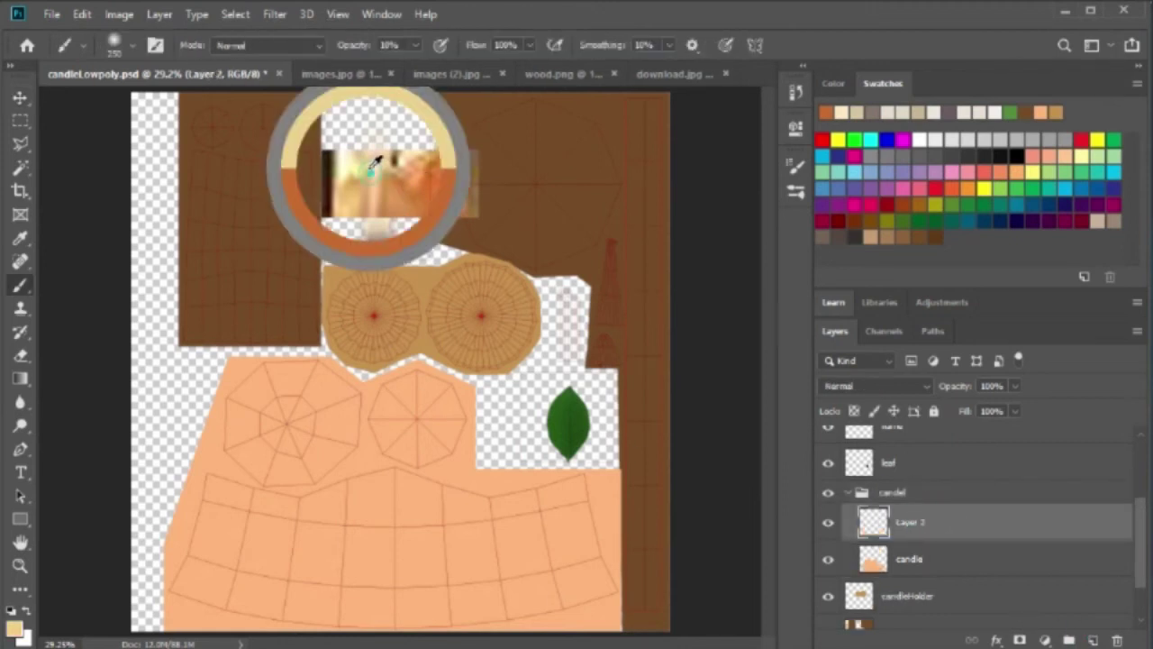
mouse_move(305, 422)
left_mouse_down()
mouse_move(276, 430)
mouse_move(343, 420)
mouse_move(252, 415)
mouse_move(280, 424)
left_mouse_up()
left_click(873, 559, "ctrl")
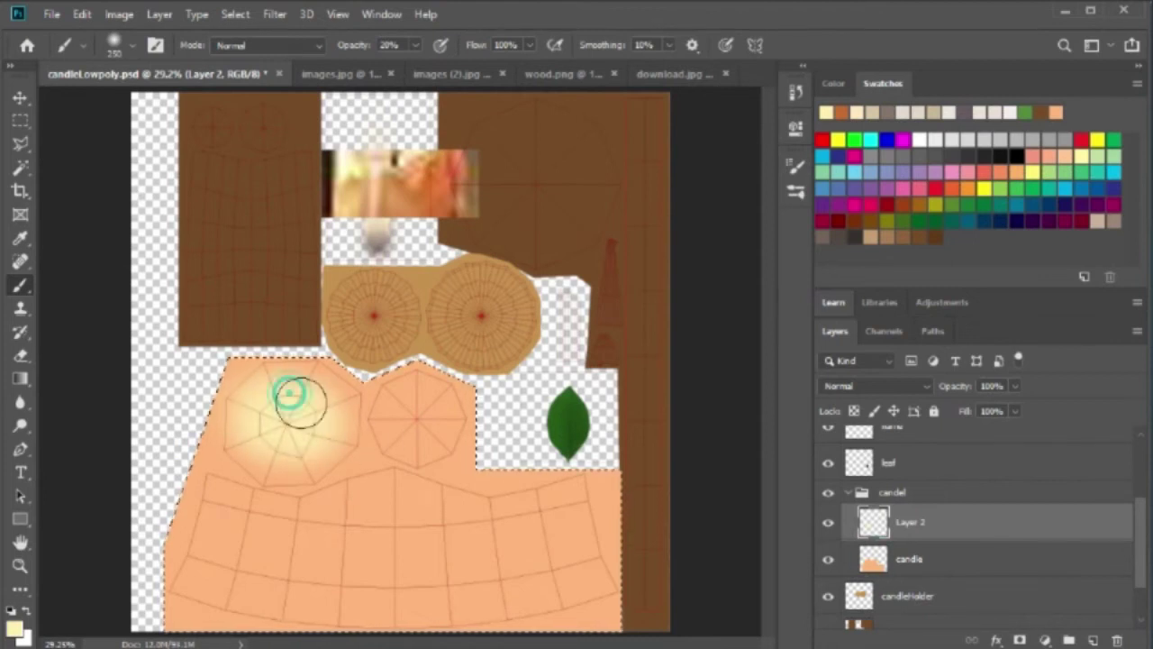
mouse_move(242, 522)
left_mouse_down()
mouse_move(237, 443)
mouse_move(309, 484)
mouse_move(225, 478)
mouse_move(343, 407)
mouse_move(258, 379)
mouse_move(252, 456)
mouse_move(342, 391)
mouse_move(218, 478)
mouse_move(543, 492)
mouse_move(426, 511)
mouse_move(232, 497)
mouse_move(565, 491)
left_mouse_up()
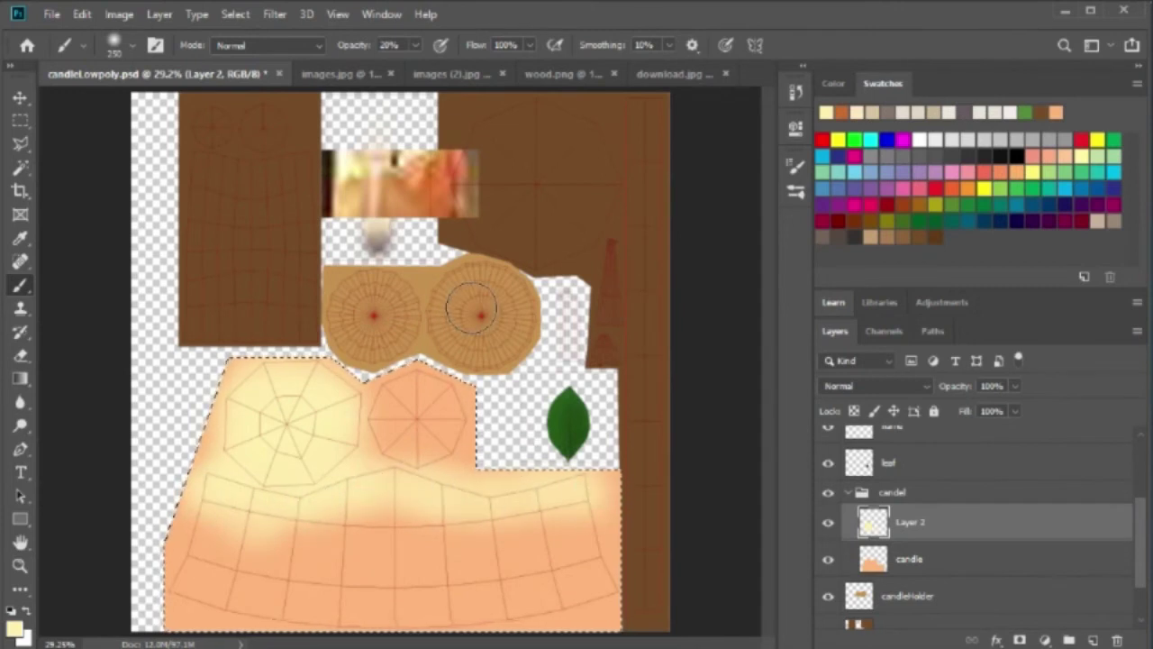
scroll(450, 162, "up", 2)
left_click_drag(771, 334, 760, 322)
Sample an orange and paint the right octagon darker on new Layer 3.
left_click(443, 175, "alt")
left_click(1093, 639)
scroll(427, 332, "down", 2)
mouse_move(456, 381)
left_mouse_down()
mouse_move(533, 411)
mouse_move(478, 438)
mouse_move(272, 397)
mouse_move(283, 438)
mouse_move(154, 381)
mouse_move(195, 448)
mouse_move(512, 460)
left_mouse_up()
mouse_move(397, 207)
left_mouse_down()
mouse_move(386, 206)
mouse_move(411, 245)
mouse_move(362, 260)
mouse_move(363, 189)
mouse_move(449, 196)
mouse_move(442, 258)
mouse_move(388, 226)
left_mouse_up()
key("bracketleft")
key("bracketleft")
Sample a colour from the reference image and add Layer 4 above Layer 3.
scroll(391, 223, "up", 4)
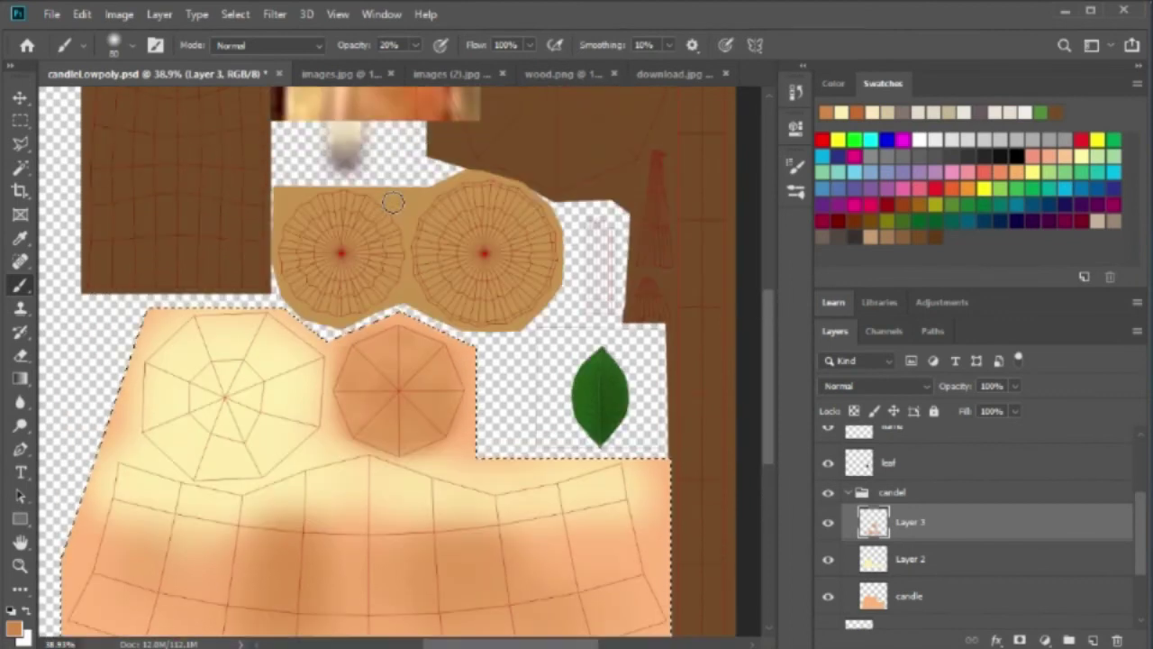
scroll(391, 223, "up", 1)
left_click(342, 183, "alt")
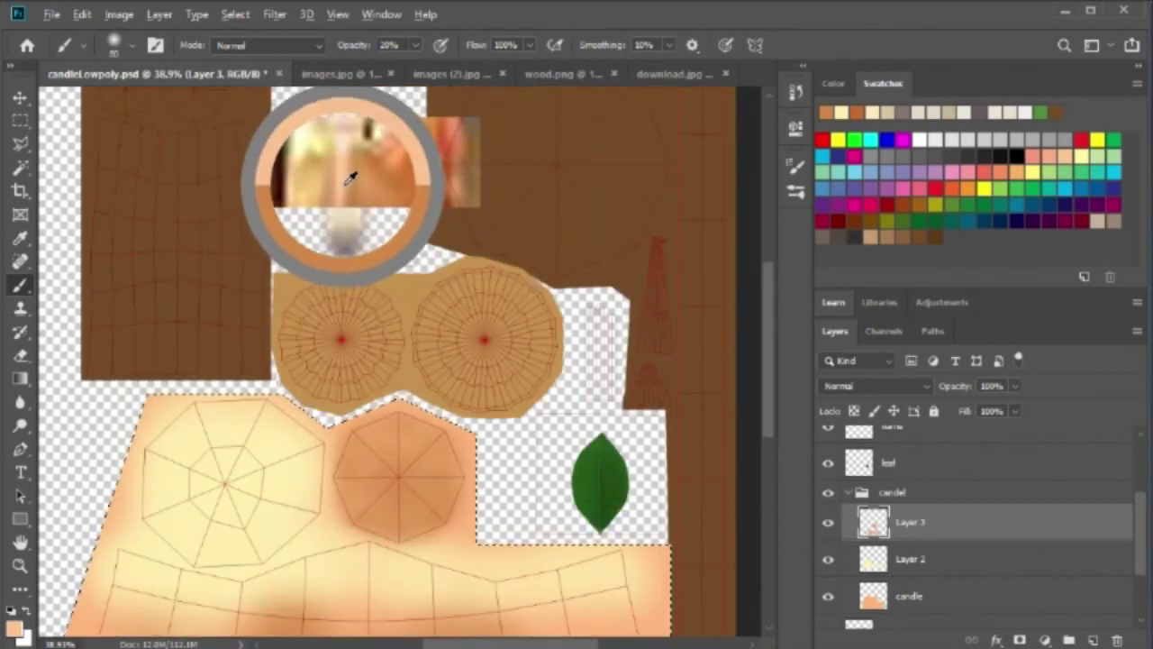
scroll(342, 183, "down", 4)
left_click(1093, 640)
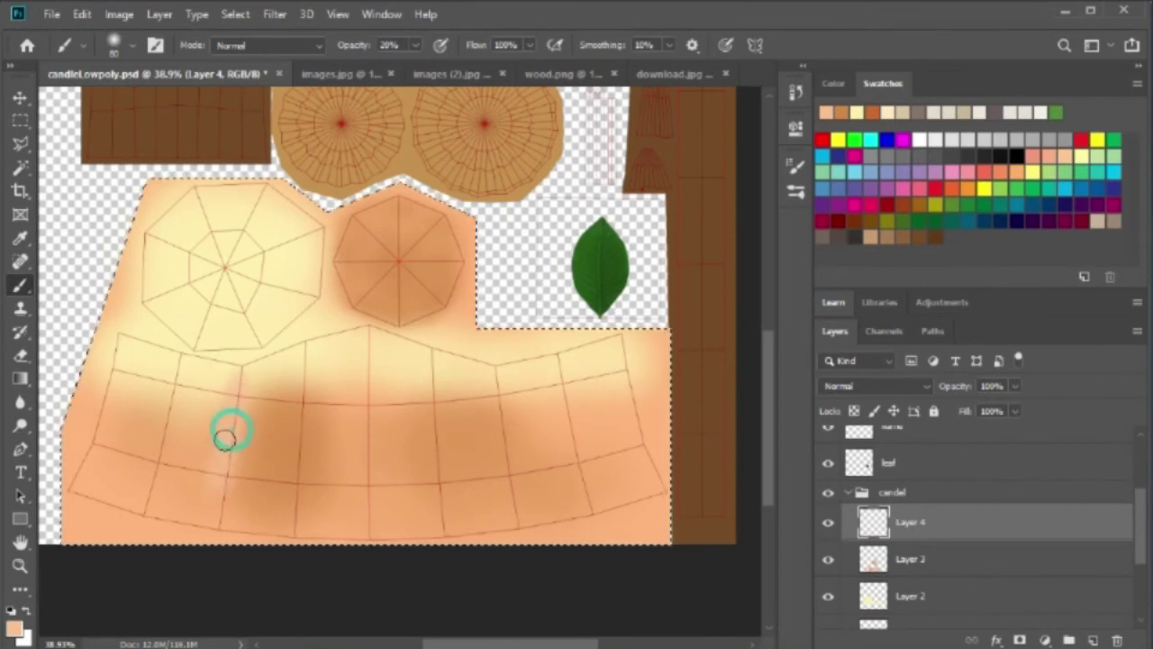
Paint pale cream vertical drip streaks across the candle's lower band on Layer 4.
left_click(269, 415, "alt")
left_click(205, 411, "alt")
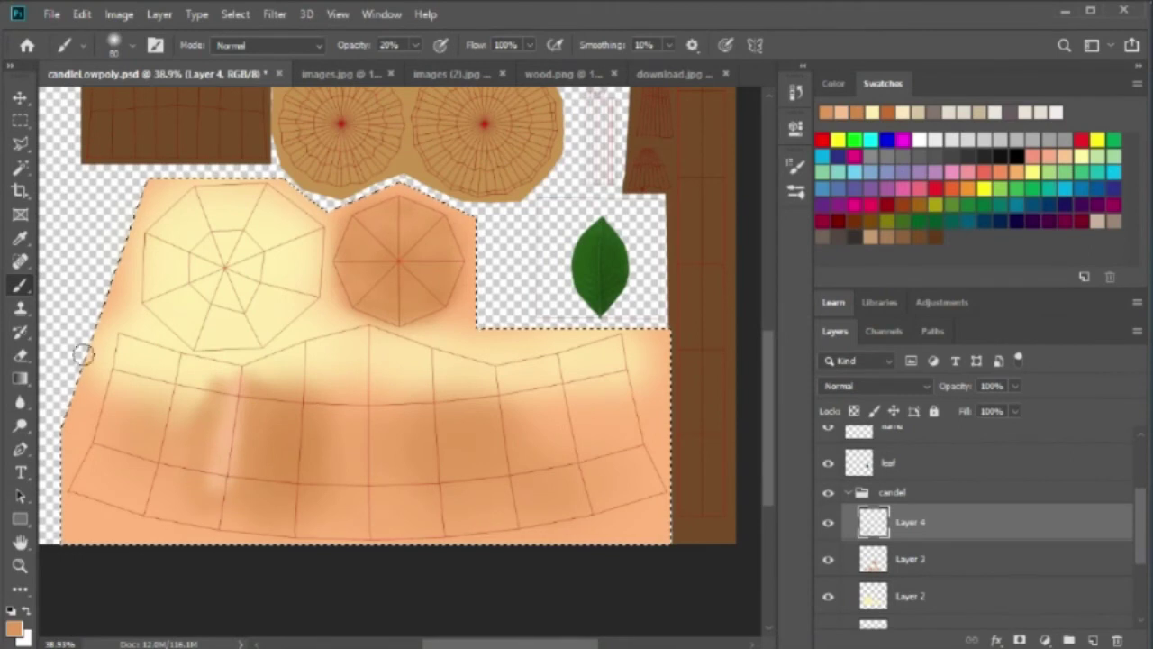
left_click(215, 419, "alt")
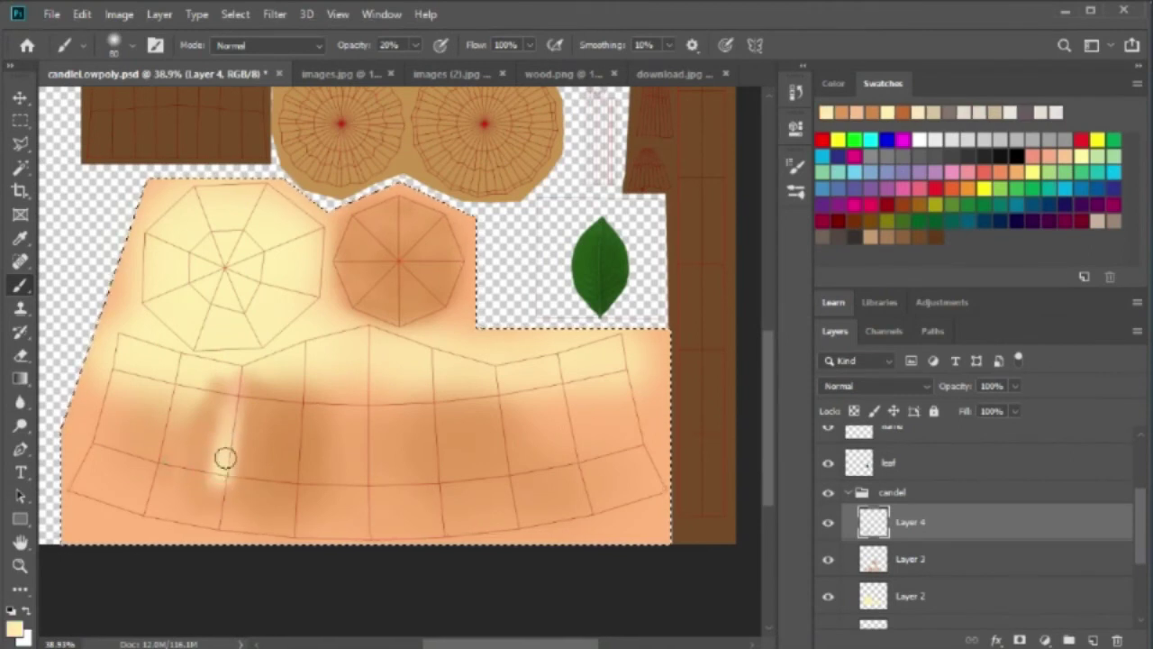
left_click_drag(347, 401, 336, 455)
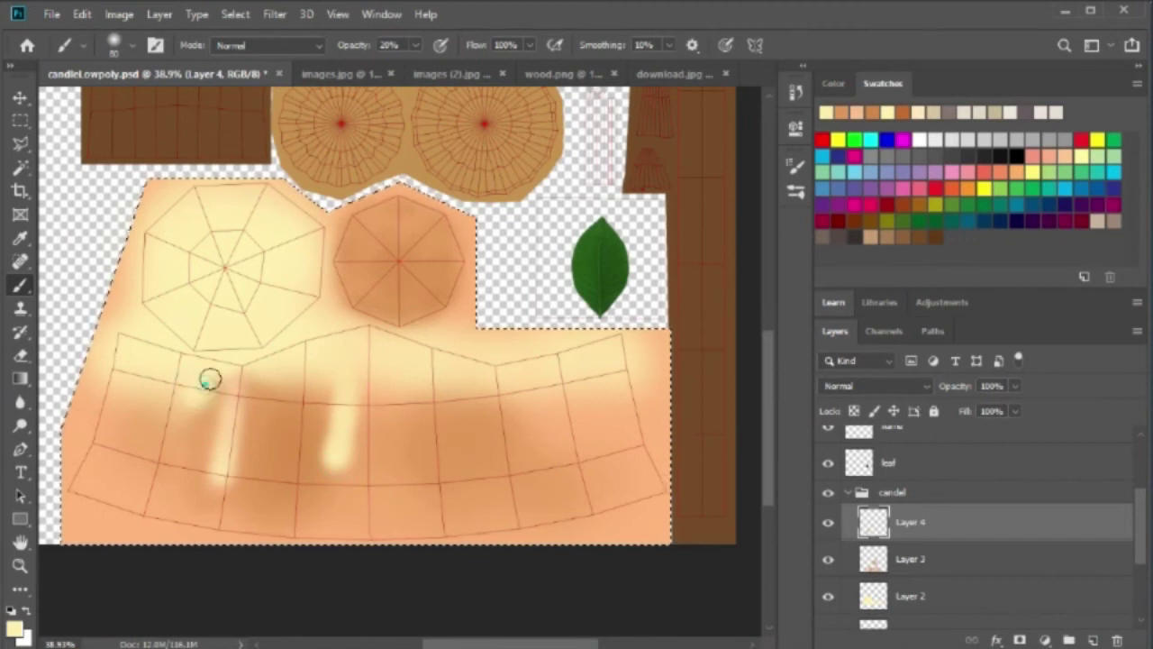
left_click(199, 412, "alt")
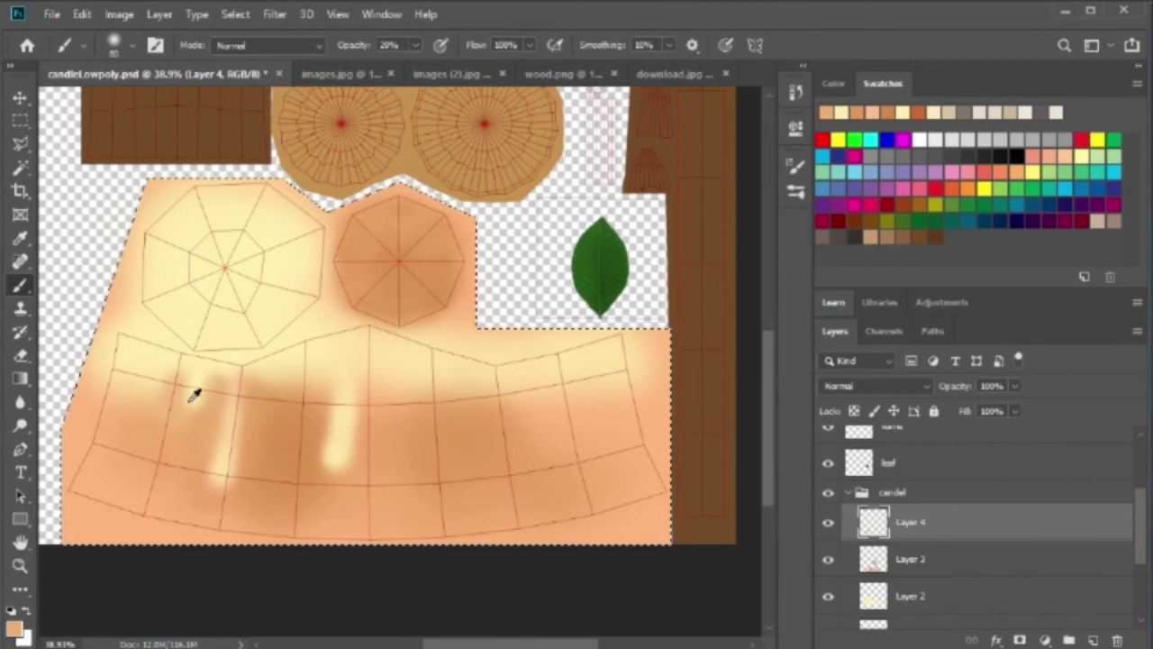
left_click(192, 396, "alt")
left_click(149, 351, "alt")
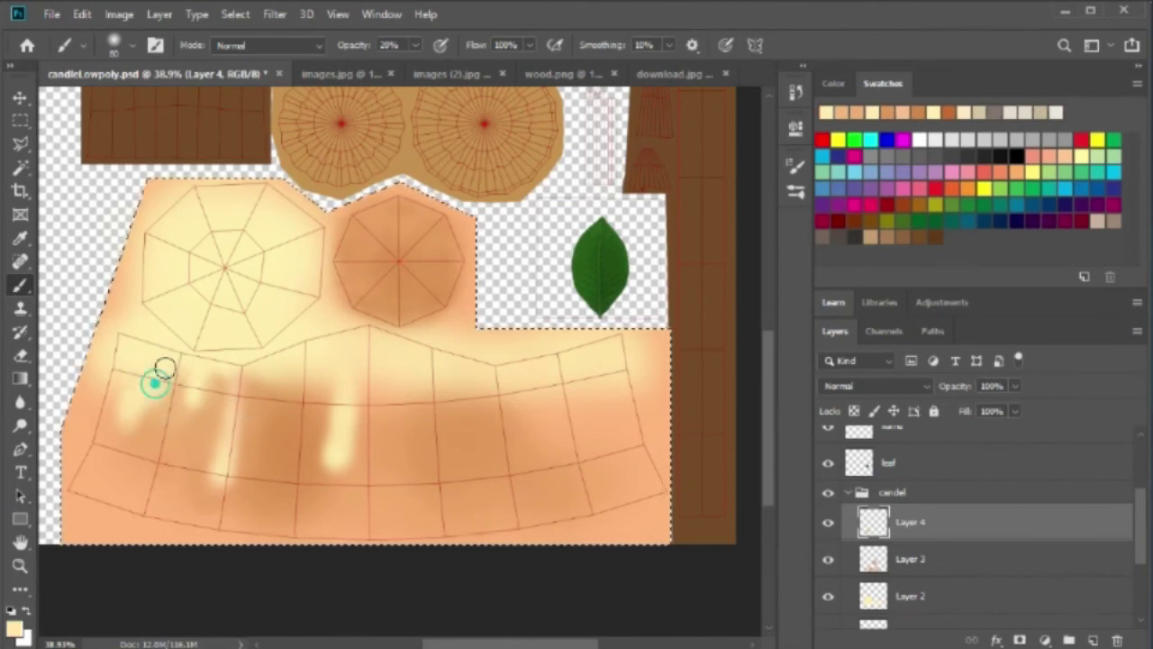
left_click_drag(129, 417, 134, 388)
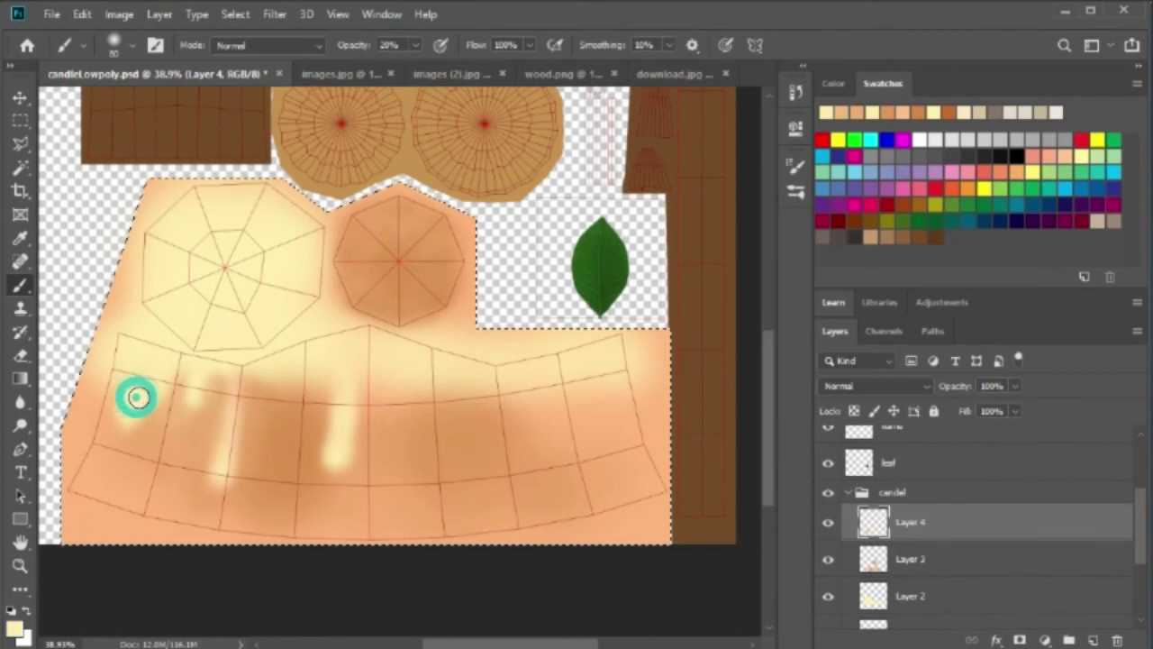
left_click_drag(430, 399, 421, 371)
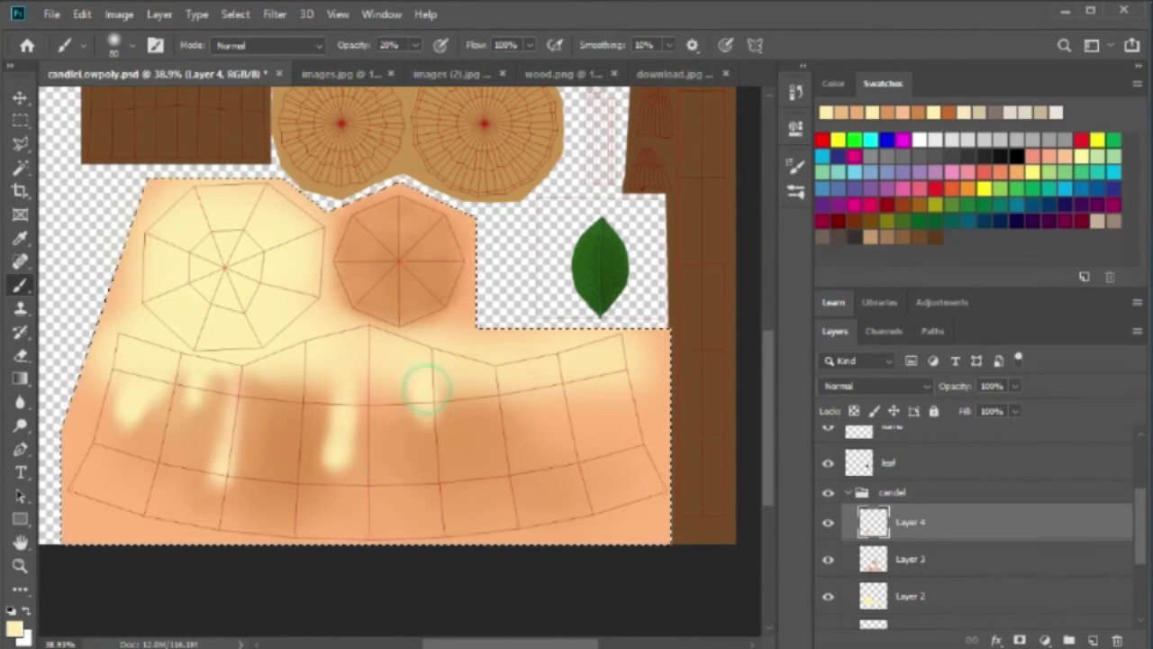
left_click_drag(533, 382, 528, 375)
Paint sampled peach over the band's right edge, then shade faintly at 1% opacity.
left_click(565, 404, "alt")
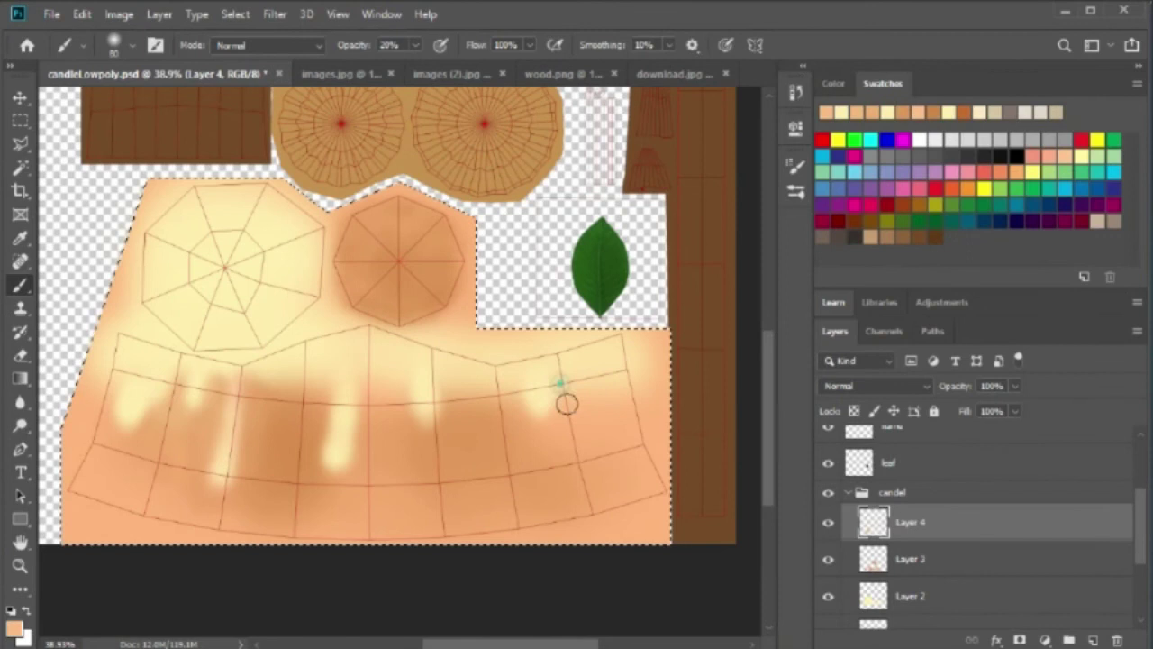
left_click_drag(505, 415, 590, 412)
left_click(388, 44)
type("1")
left_click_drag(378, 388, 354, 474)
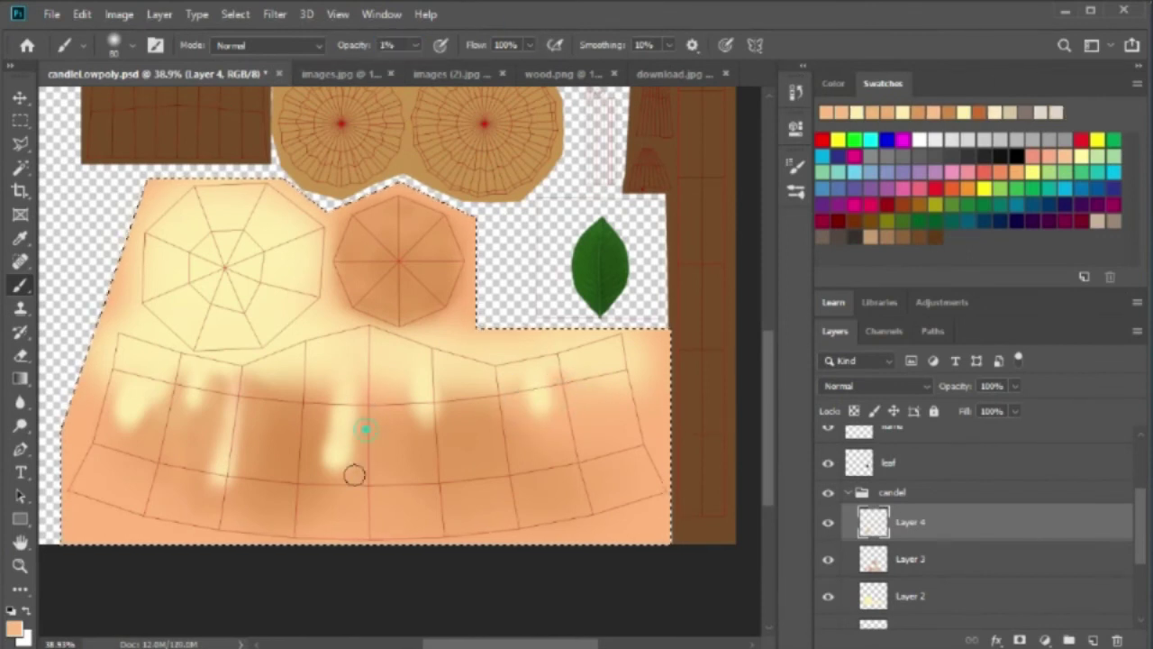
Blend the drips into the band with faint peach shading at 5% brush opacity.
left_click(388, 45)
type("5")
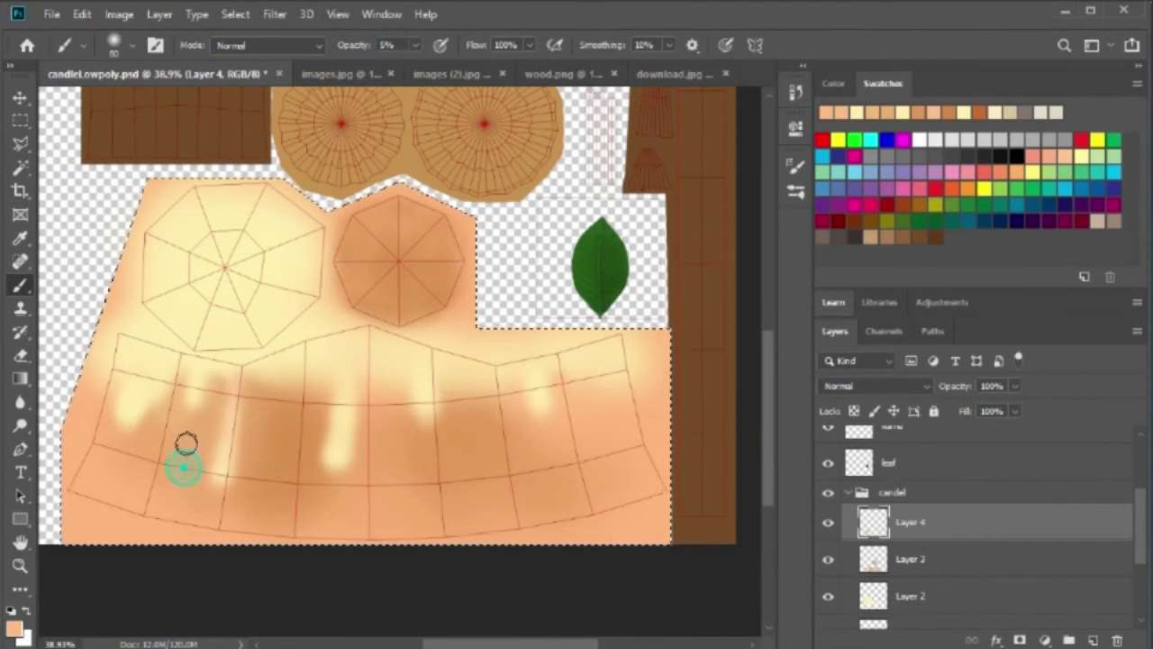
mouse_move(254, 394)
left_mouse_down()
mouse_move(149, 400)
mouse_move(157, 427)
left_mouse_up()
left_click(289, 382)
left_click_drag(289, 382, 300, 426)
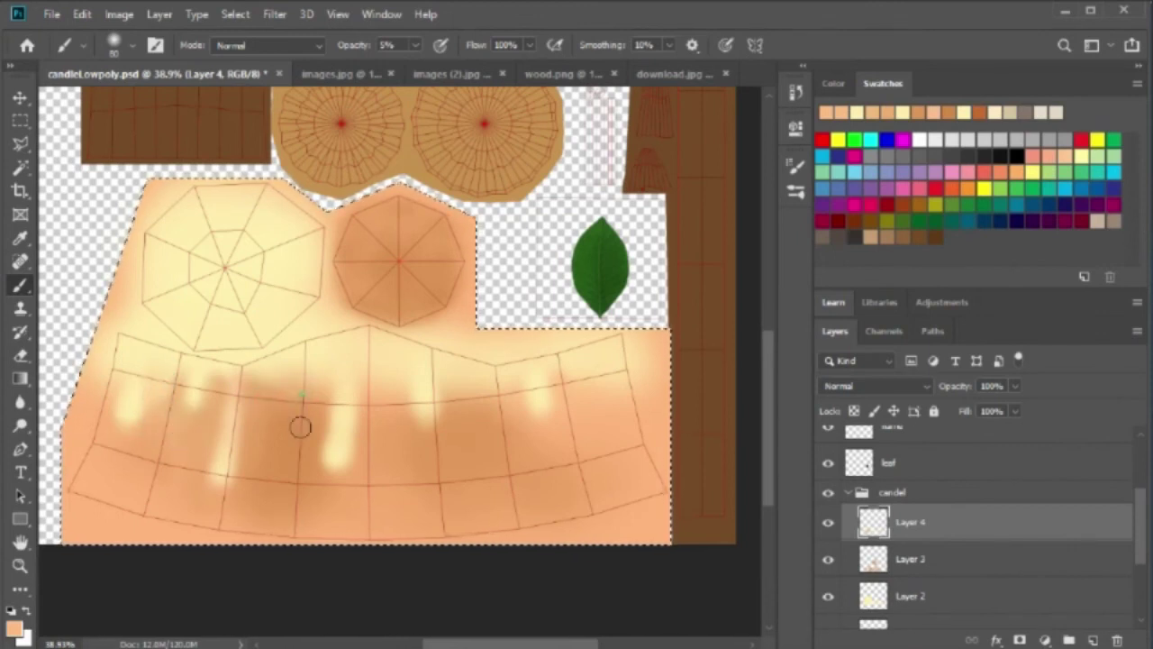
left_click_drag(519, 424, 569, 457)
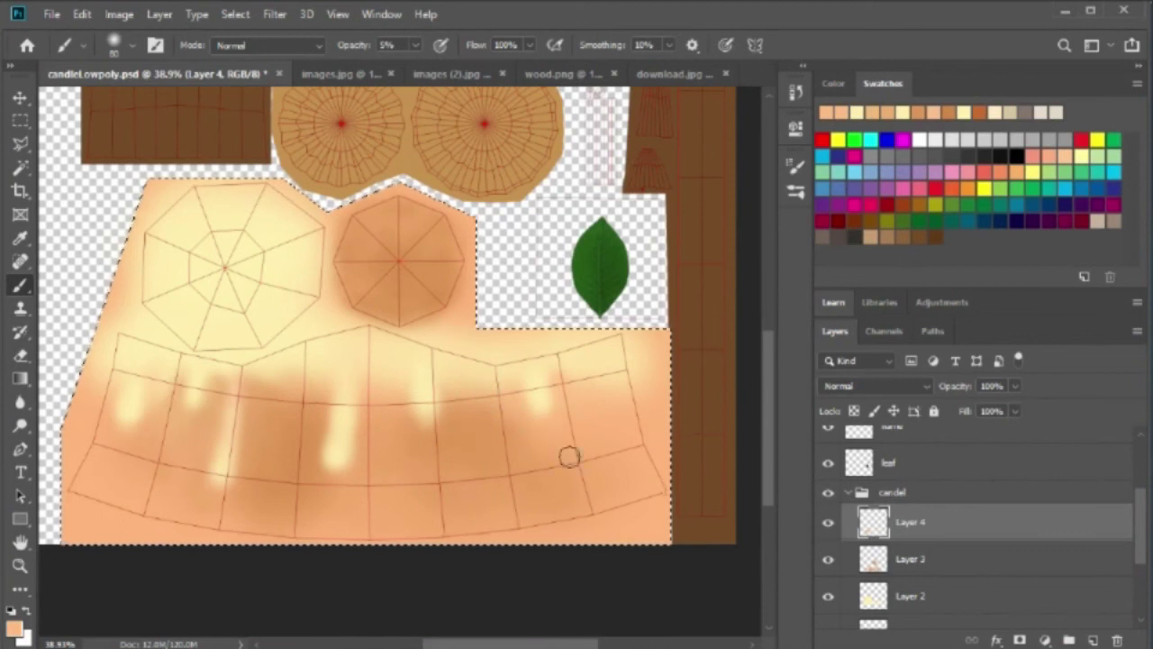
left_click_drag(530, 408, 567, 391)
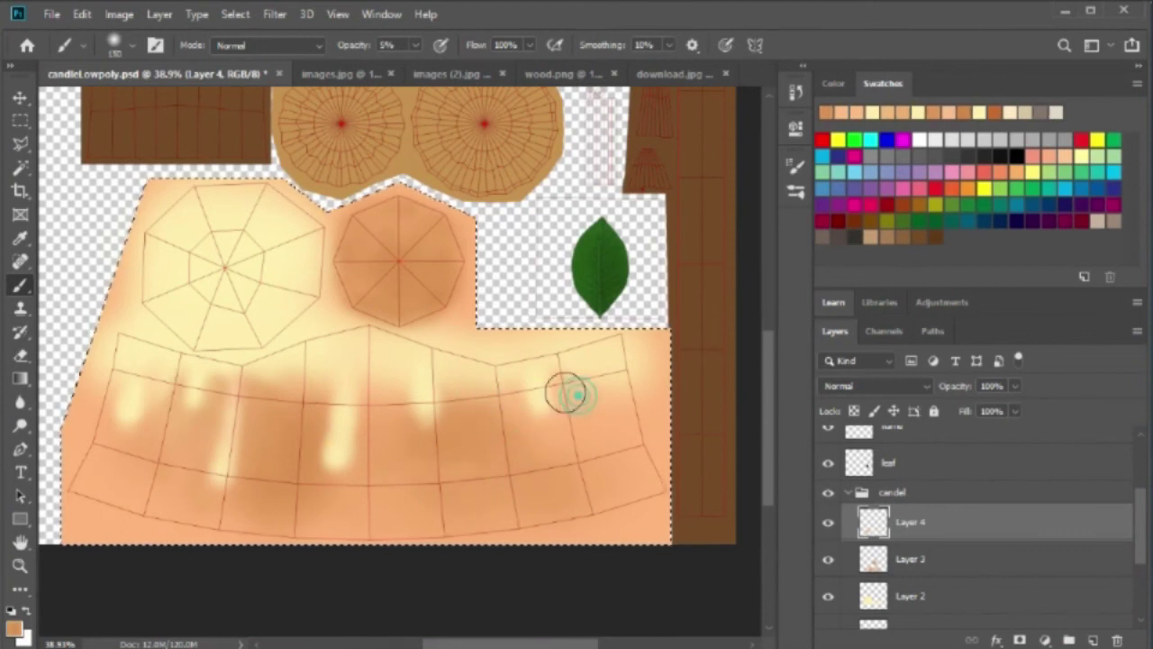
scroll(456, 269, "up", 3)
Collapse the candle group and put the candleHolder layer into a new group named CH.
left_click(412, 167, "alt")
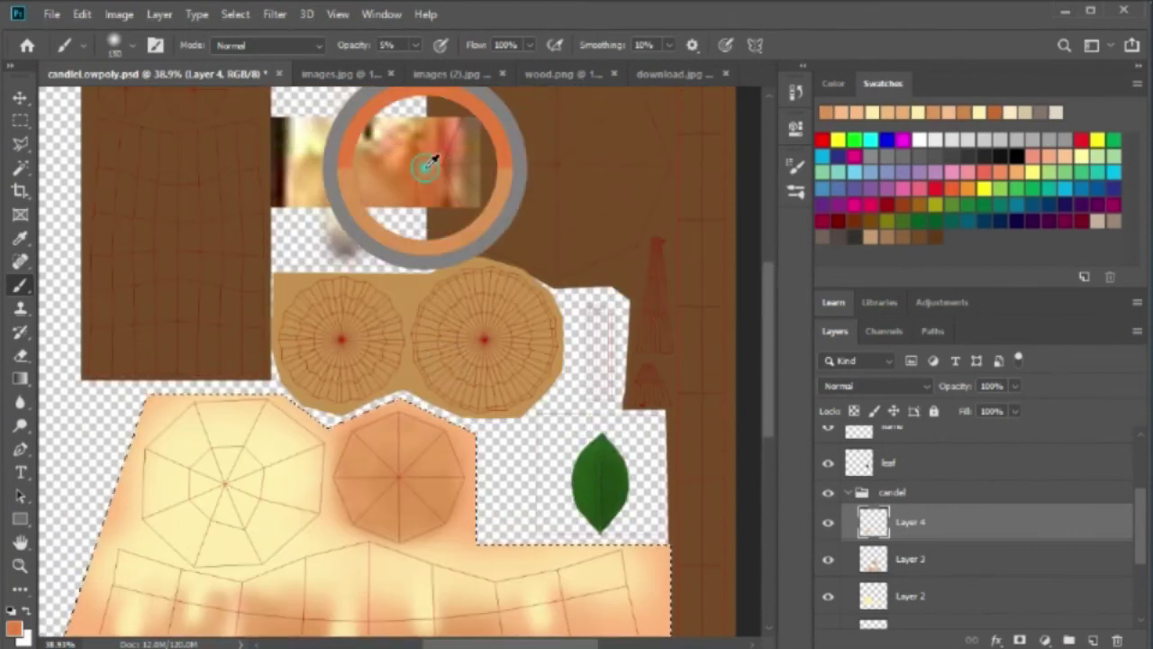
scroll(425, 330, "up", 4)
left_click(848, 493)
left_click(910, 535)
key("ctrl+g")
double_click(901, 529)
type("cH")
key("Return")
left_click(928, 563)
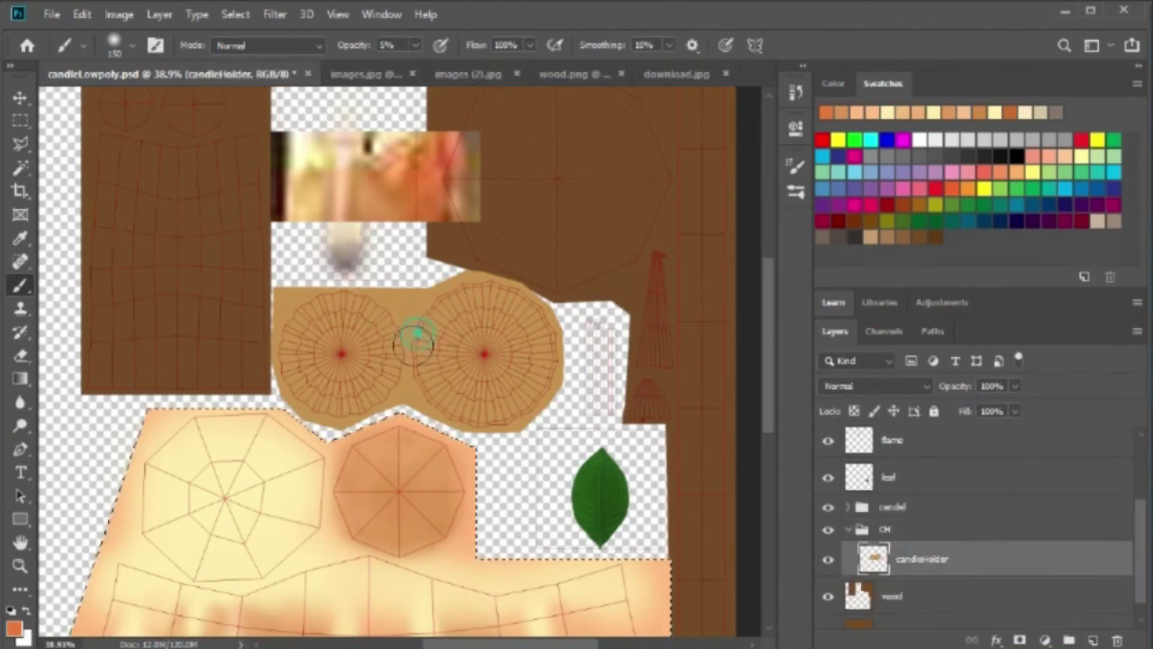
Add Layer 5 above candleHolder and shade the right circle's arcs dark brown.
scroll(466, 344, "up", 2)
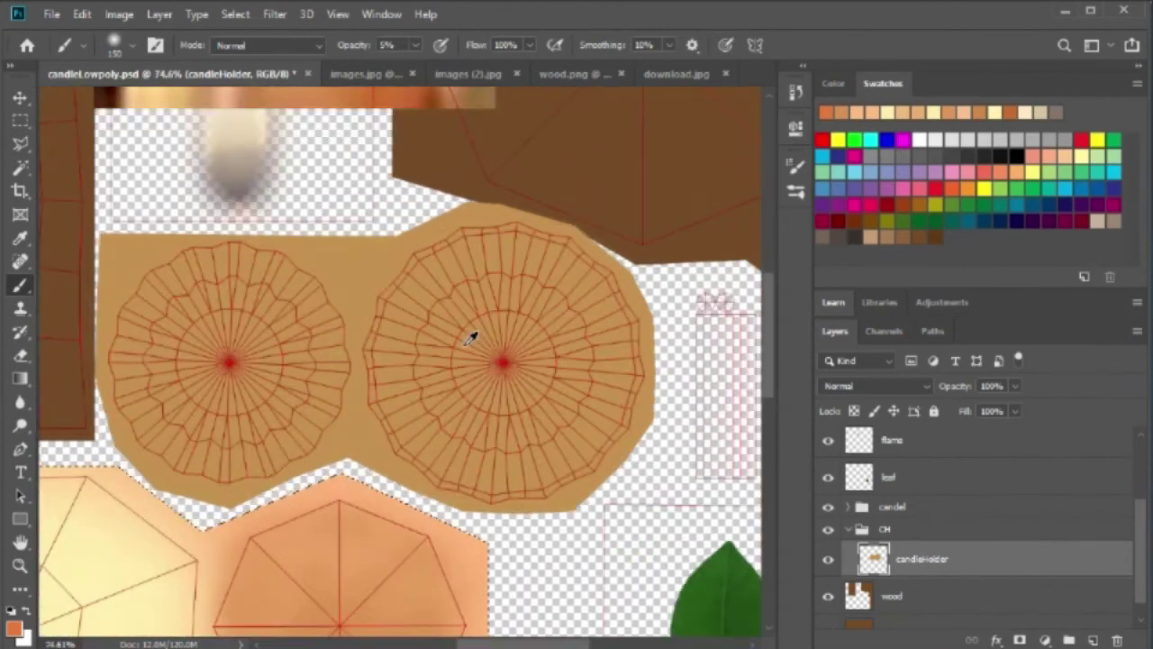
key("bracketleft")
key("bracketleft")
key("bracketleft")
key("ctrl+shift+alt+n")
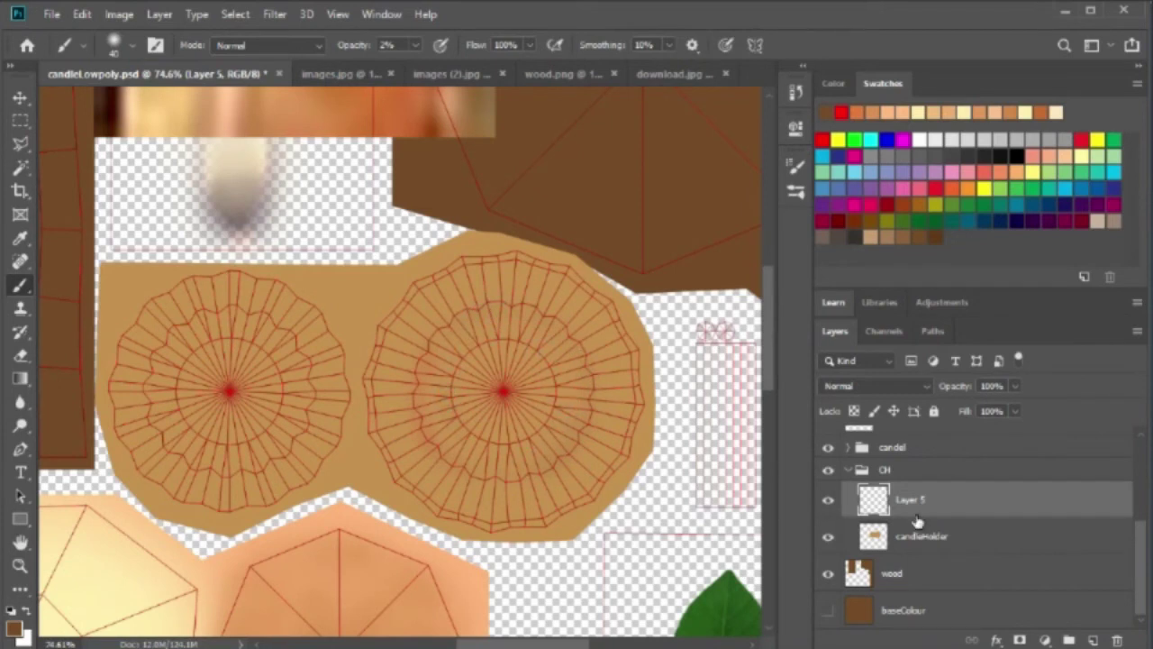
left_click_drag(431, 359, 432, 344)
key("ctrl+z")
left_click_drag(436, 446, 577, 433)
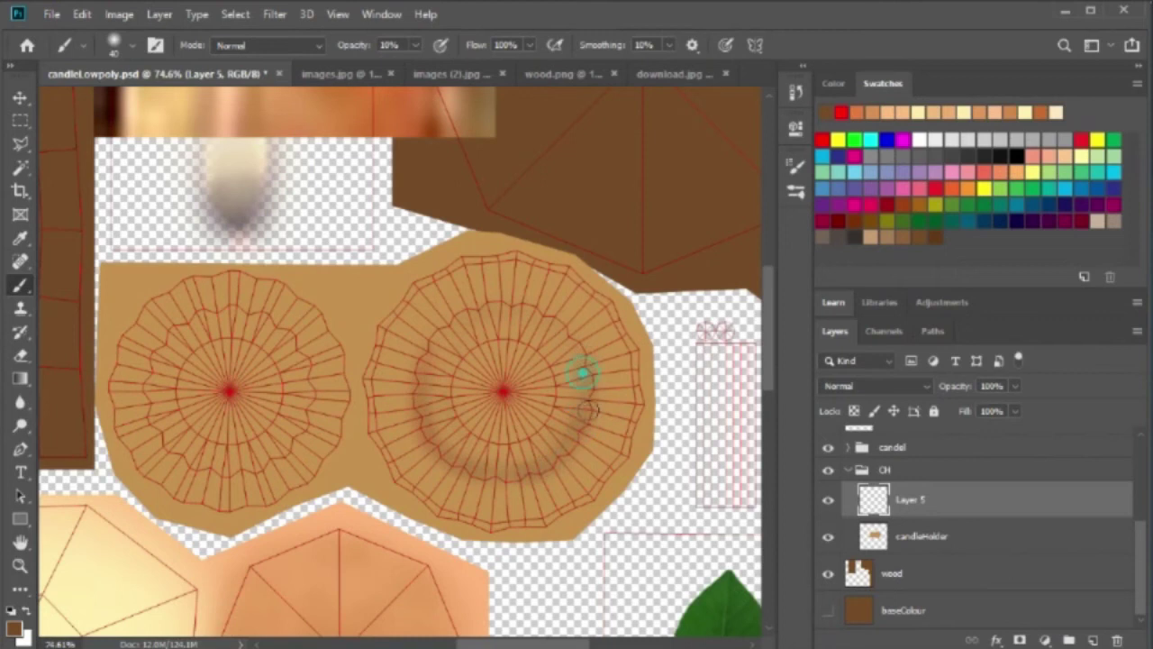
left_click_drag(461, 323, 478, 455)
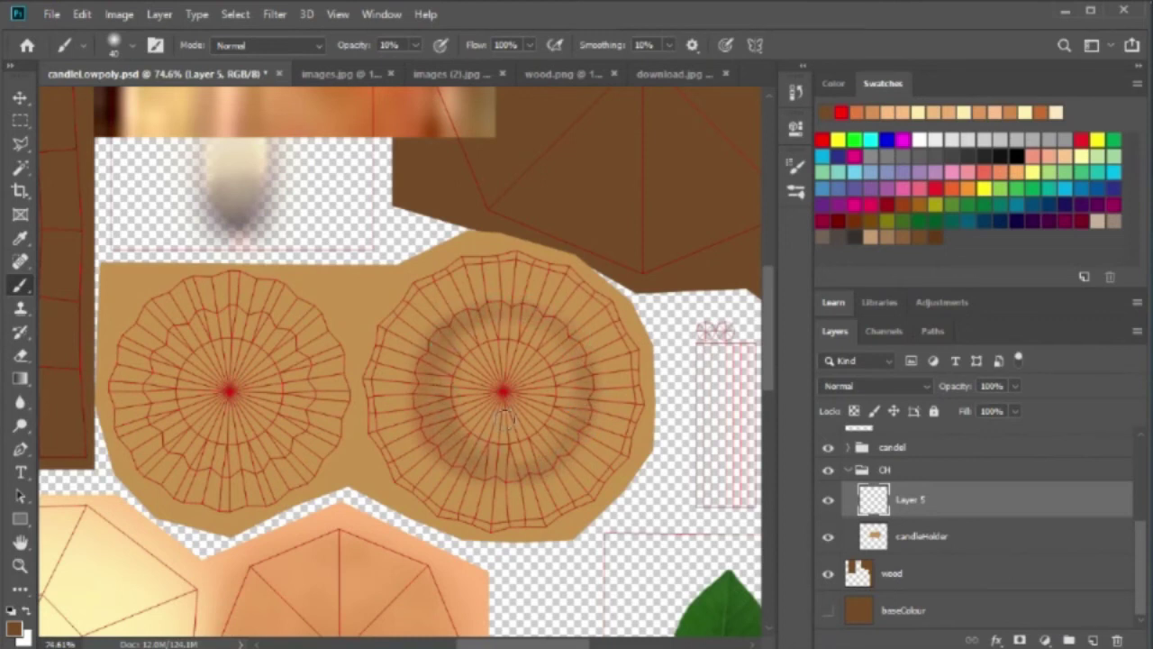
mouse_move(532, 361)
left_mouse_down()
mouse_move(479, 345)
mouse_move(502, 424)
mouse_move(526, 420)
left_mouse_up()
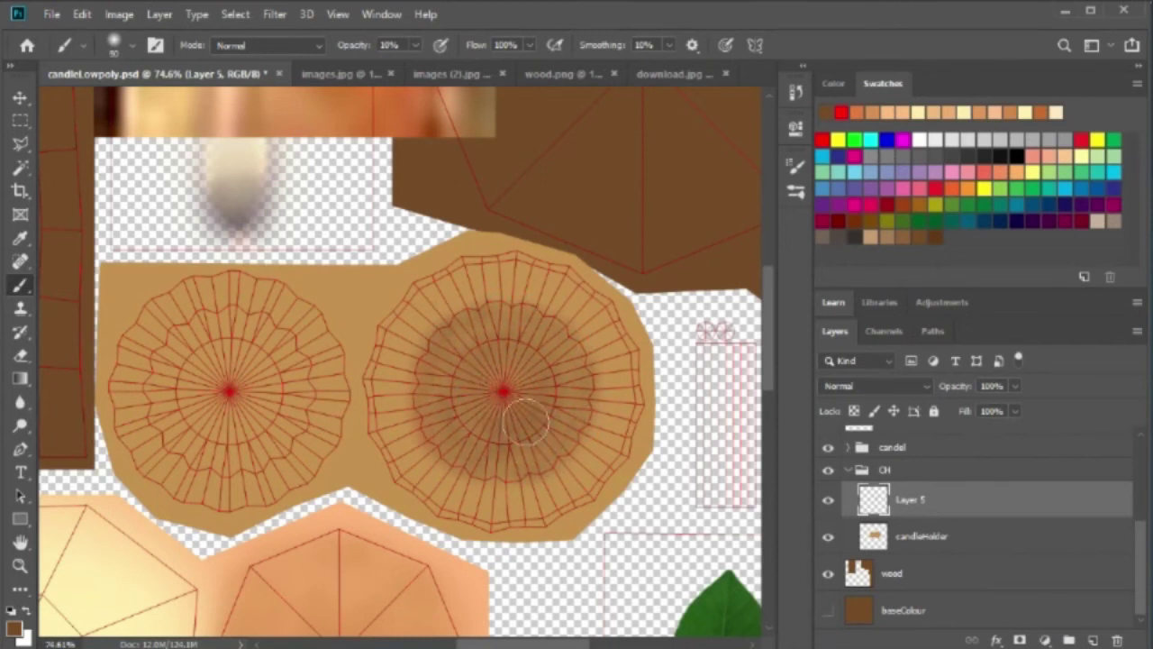
Shade the left circle's edge, then soften with sampled tan and brighten its top-left edge.
mouse_move(189, 340)
left_mouse_down()
mouse_move(167, 307)
mouse_move(135, 322)
mouse_move(159, 477)
mouse_move(325, 462)
mouse_move(249, 283)
mouse_move(154, 314)
mouse_move(167, 442)
mouse_move(182, 342)
mouse_move(273, 425)
mouse_move(267, 343)
mouse_move(180, 335)
mouse_move(228, 372)
mouse_move(250, 334)
mouse_move(186, 425)
mouse_move(268, 464)
mouse_move(225, 445)
left_mouse_up()
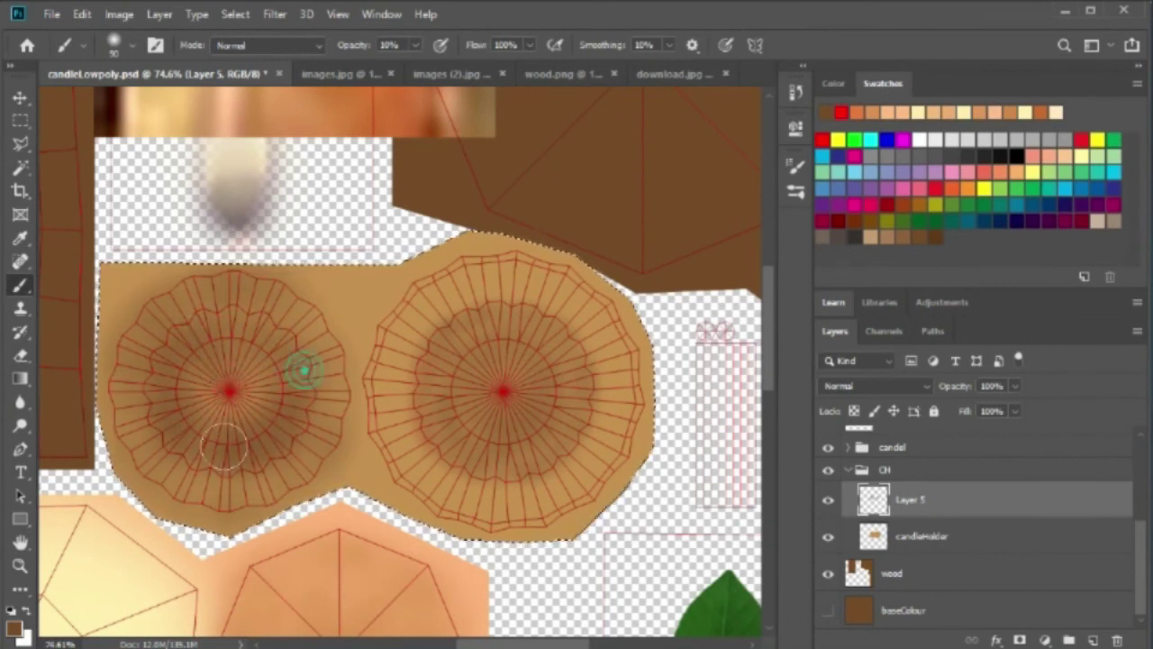
left_click(381, 293, "alt")
mouse_move(119, 335)
left_mouse_down()
mouse_move(174, 481)
mouse_move(357, 430)
mouse_move(338, 347)
left_mouse_up()
left_click_drag(126, 303, 127, 297)
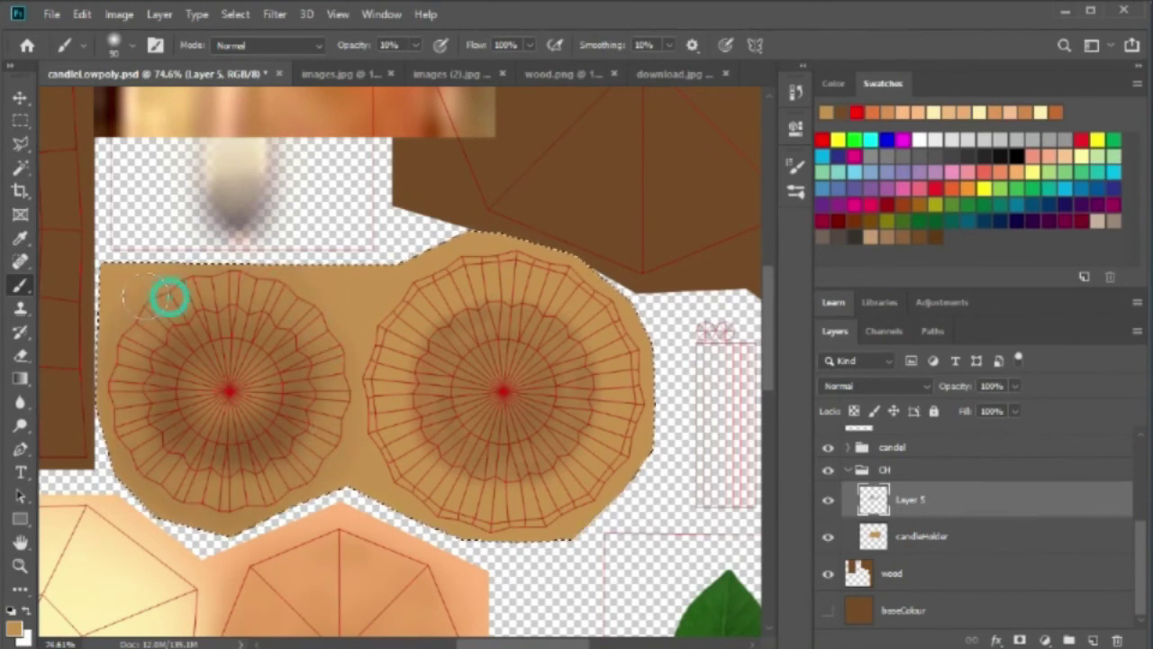
Sample a lighter tan from the candle image and paint a highlight along the left circle's rim.
left_click(192, 127, "alt")
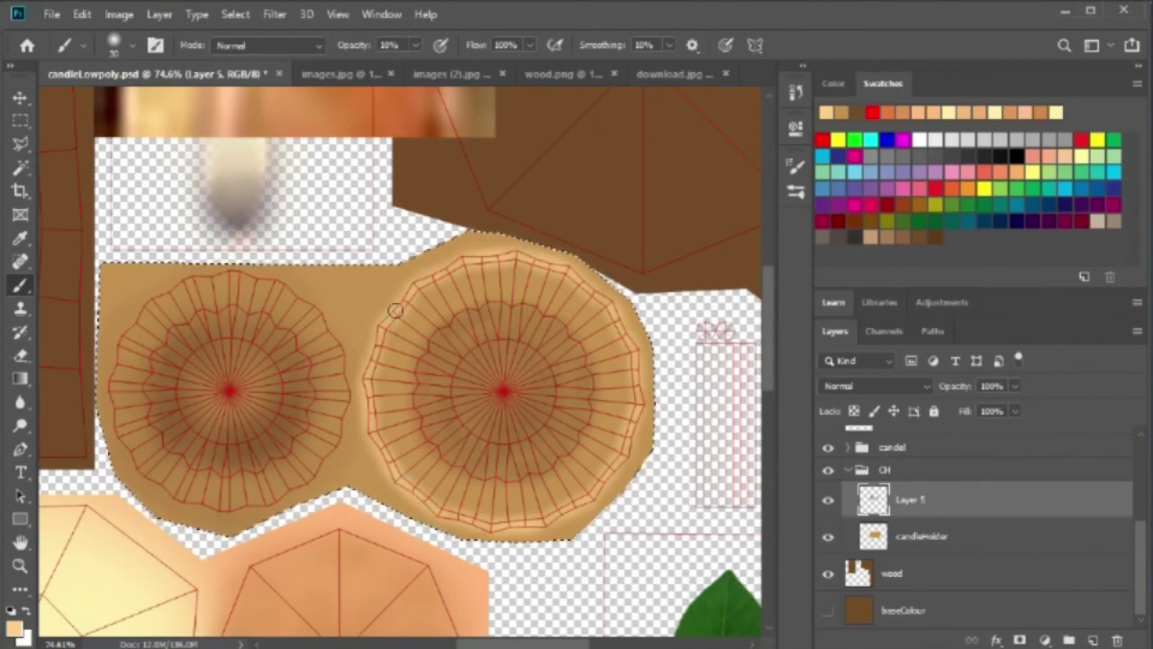
scroll(636, 343, "down", 1)
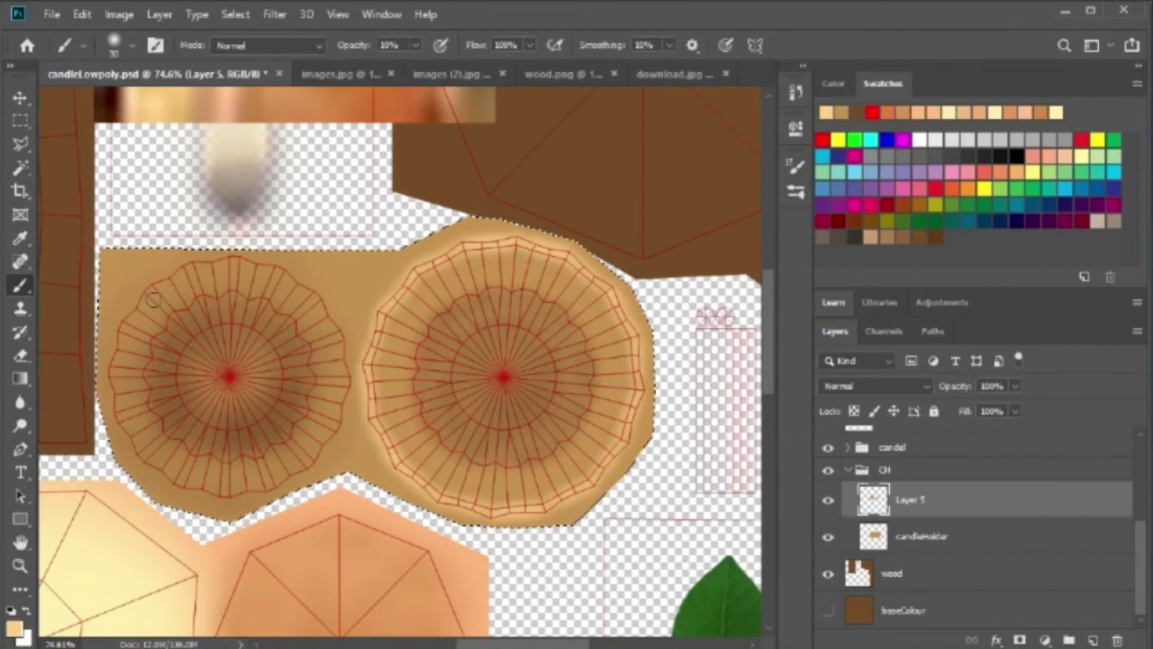
mouse_move(111, 394)
left_mouse_down()
mouse_move(236, 259)
mouse_move(291, 270)
mouse_move(319, 304)
mouse_move(339, 346)
mouse_move(334, 412)
mouse_move(291, 472)
mouse_move(167, 487)
left_mouse_up()
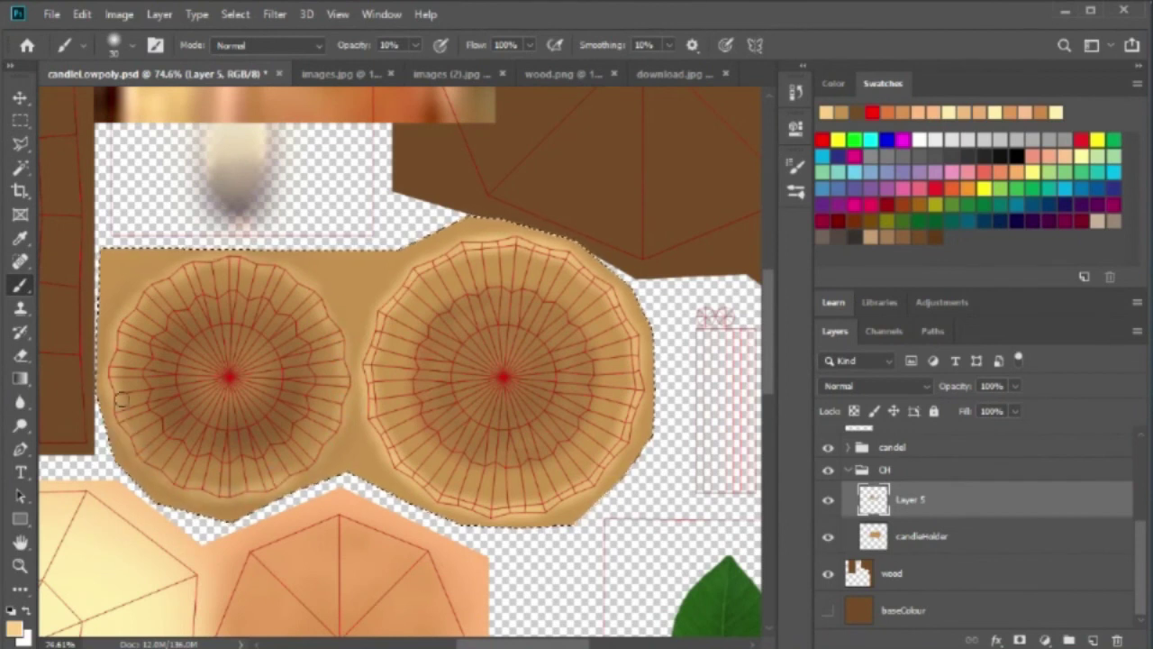
Save a copy of the fitted texture as PNG file candleBake_col.png, accepting the PNG options.
key("ctrl+0")
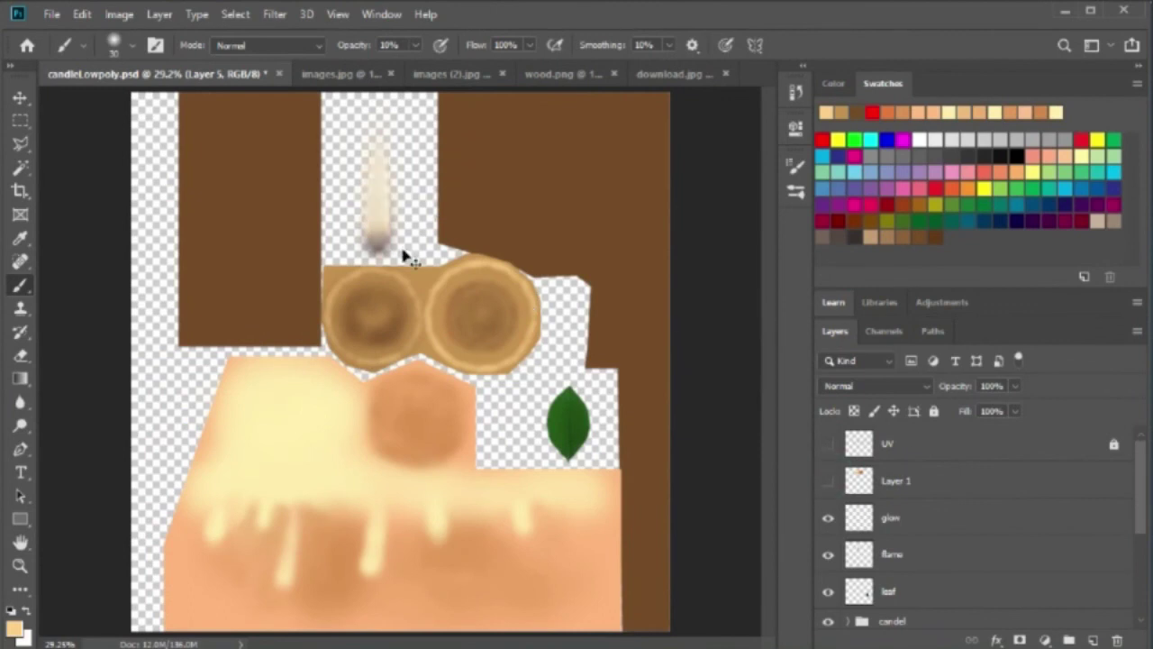
key("ctrl+shift+s")
left_click(412, 363)
left_click(168, 605)
left_click(257, 147)
left_click(459, 523)
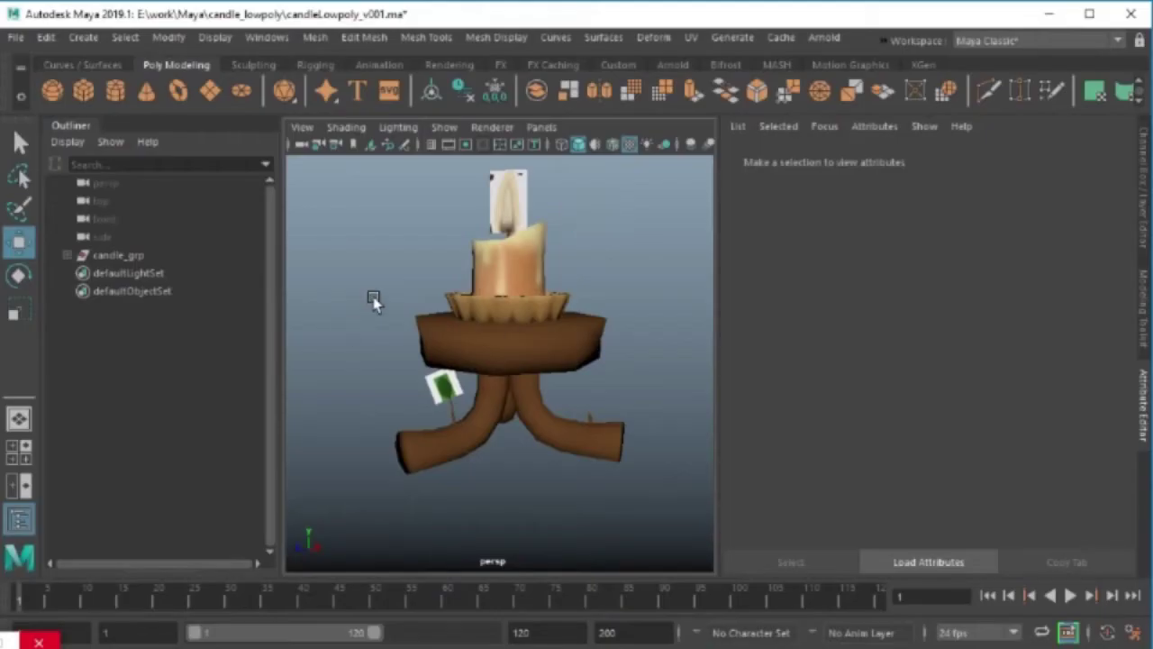
mouse_move(376, 299)
left_mouse_down()
mouse_move(490, 321)
mouse_move(417, 325)
mouse_move(527, 347)
mouse_move(680, 361)
mouse_move(487, 391)
mouse_move(587, 334)
mouse_move(477, 356)
mouse_move(518, 394)
mouse_move(500, 322)
mouse_move(598, 388)
mouse_move(523, 352)
mouse_move(528, 330)
mouse_move(483, 421)
mouse_move(531, 426)
left_mouse_up()
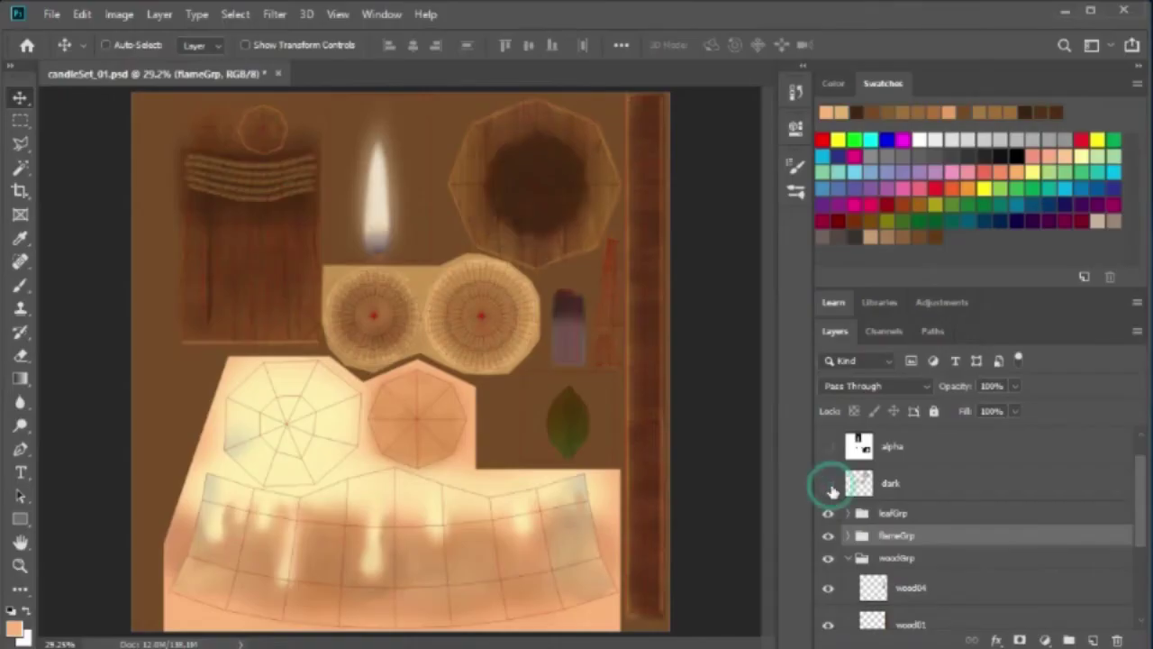
left_click(829, 537)
left_click(828, 536)
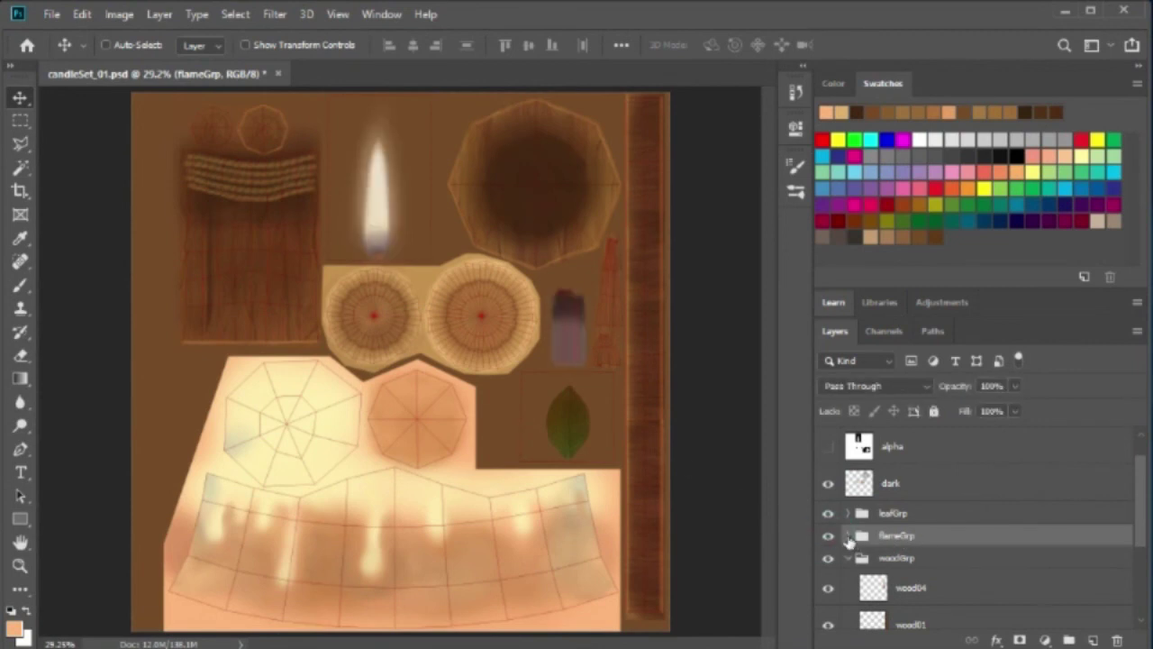
left_click(848, 537)
left_click(828, 538)
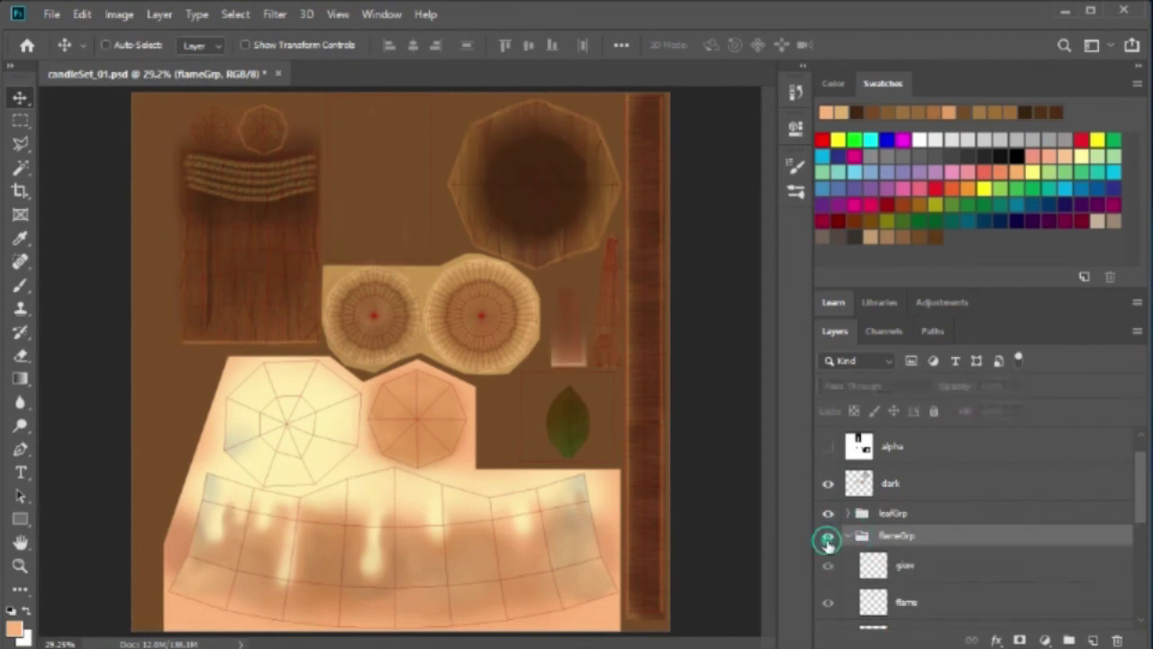
left_click(828, 539)
scroll(906, 552, "down", 2)
left_click(828, 491)
left_click(828, 491)
left_click(828, 528)
left_click(829, 528)
left_click(828, 565)
left_click(828, 565)
left_click(830, 566)
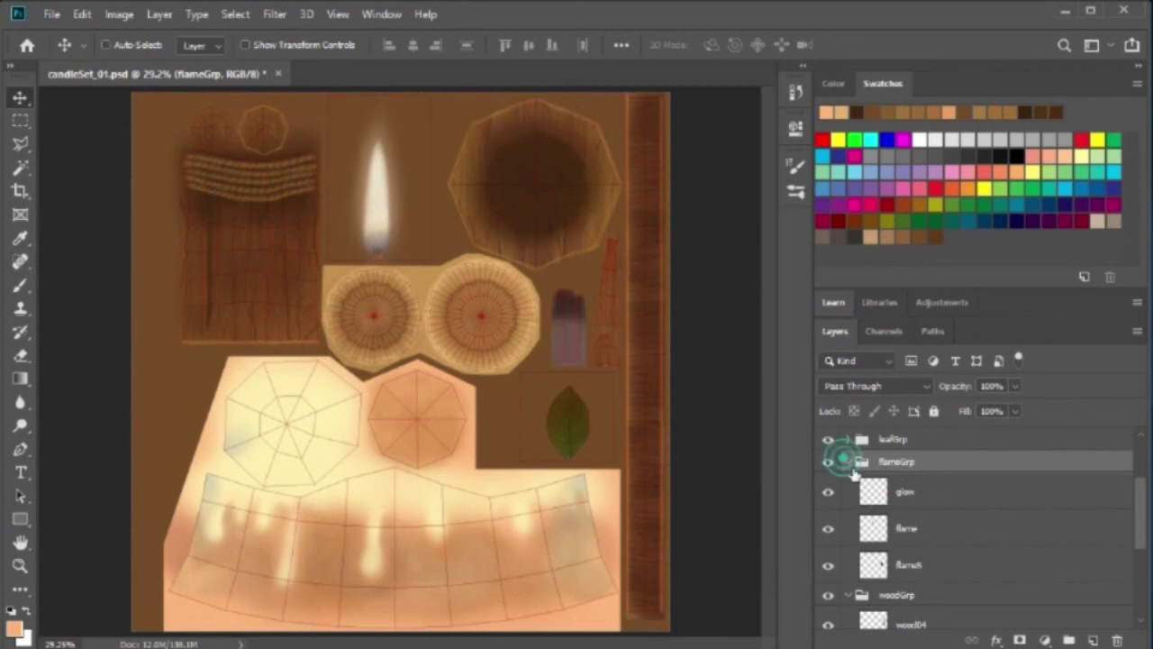
left_click(847, 461)
scroll(932, 575, "down", 2)
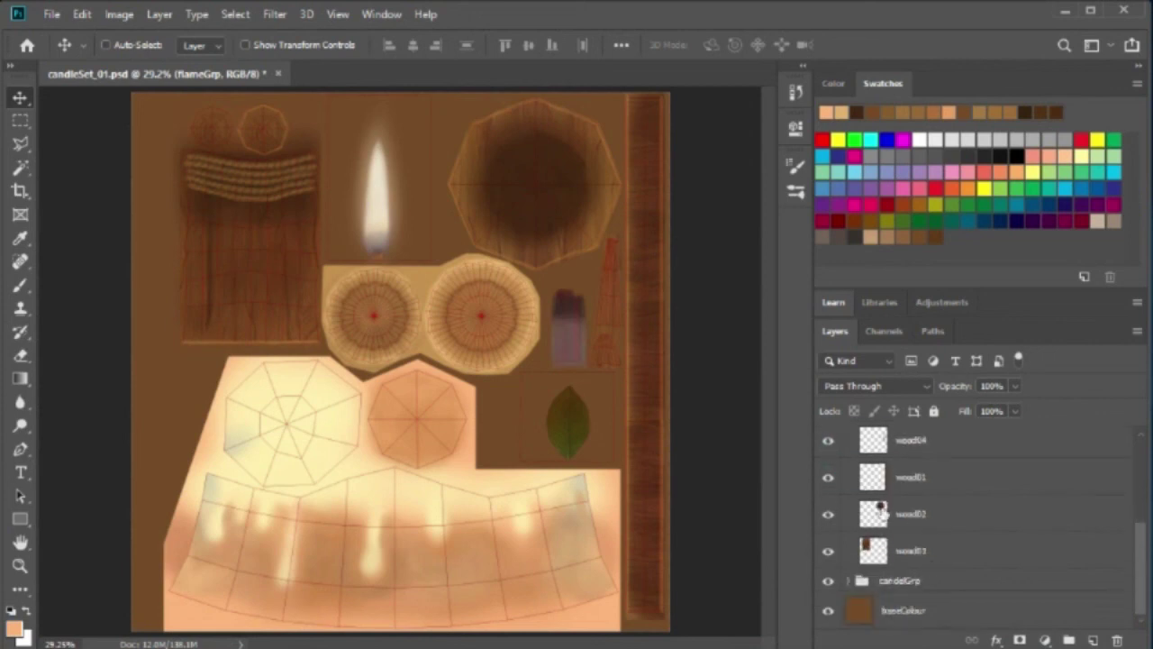
scroll(881, 511, "up", 2)
left_click(848, 493)
left_click(899, 559)
left_click(828, 558)
left_click(828, 557)
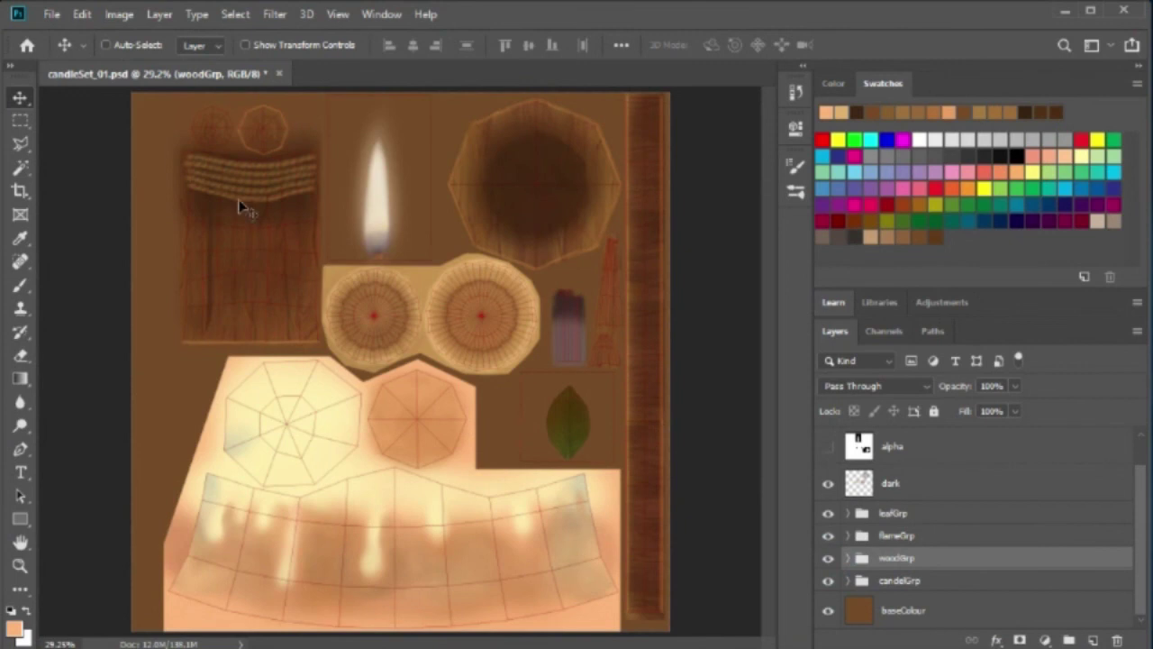
left_click(847, 559)
scroll(878, 572, "down", 2)
scroll(869, 599, "down", 2)
left_click(828, 550)
left_click(828, 549)
left_click(828, 514)
left_click(829, 482)
scroll(829, 500, "up", 2)
left_click(828, 515)
double_click(828, 549)
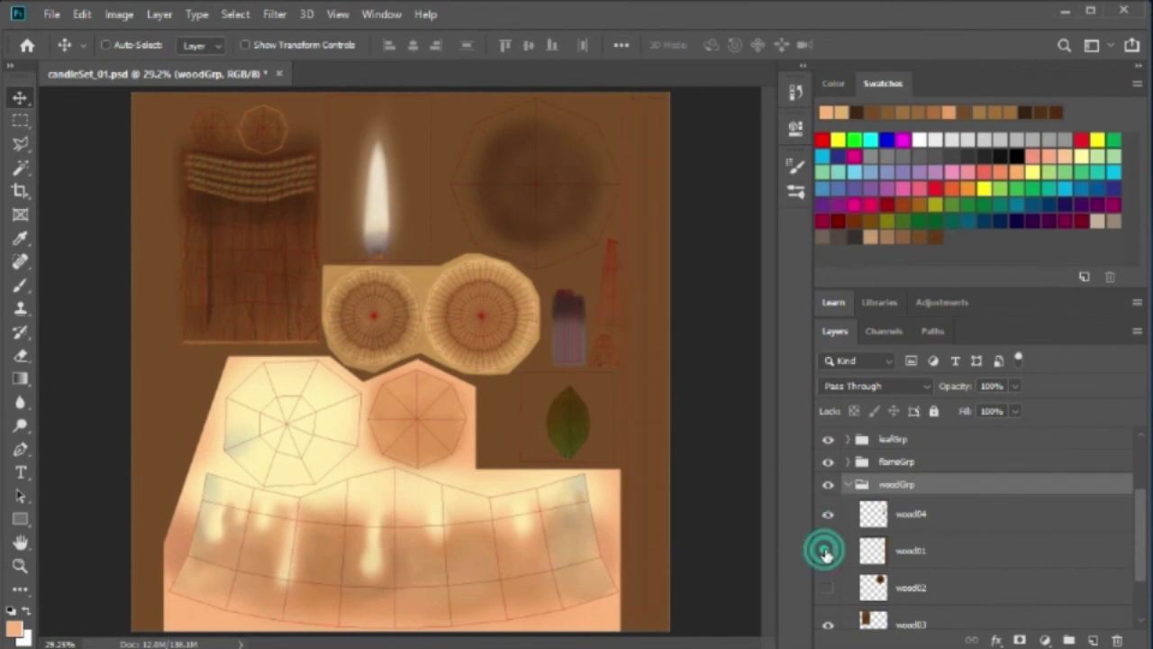
left_click(828, 550)
left_click(829, 588)
double_click(829, 588)
scroll(829, 576, "down", 2)
left_click(828, 550)
left_click(828, 549)
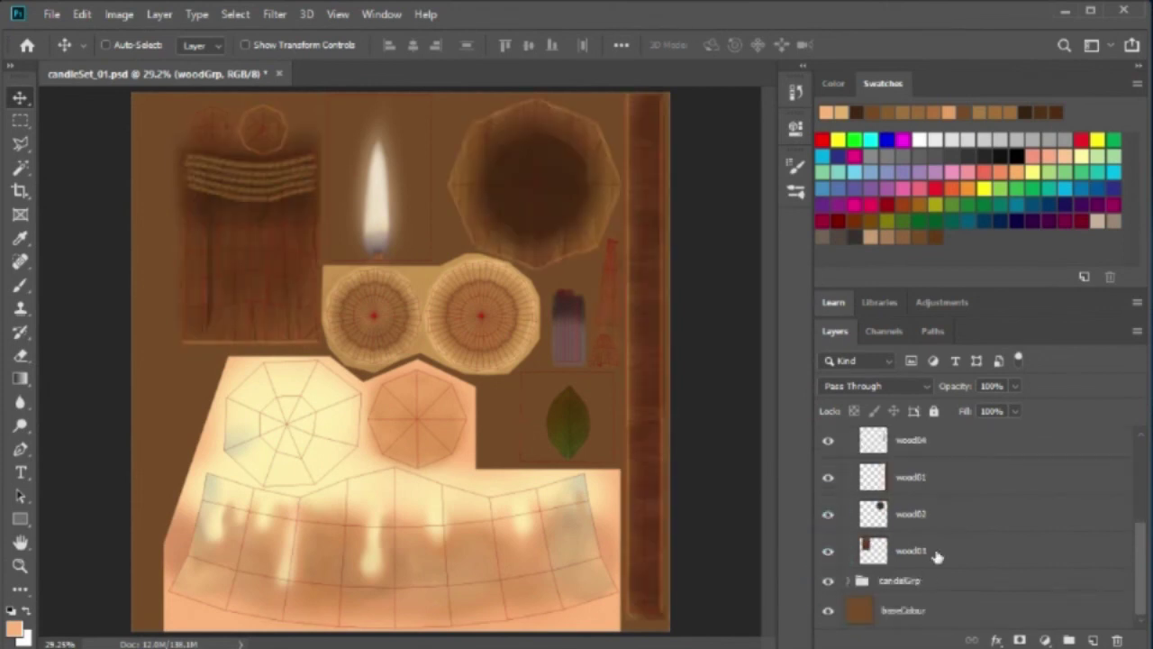
double_click(828, 581)
left_click(850, 582)
left_click(828, 536)
left_click(828, 536)
double_click(828, 536)
double_click(828, 574)
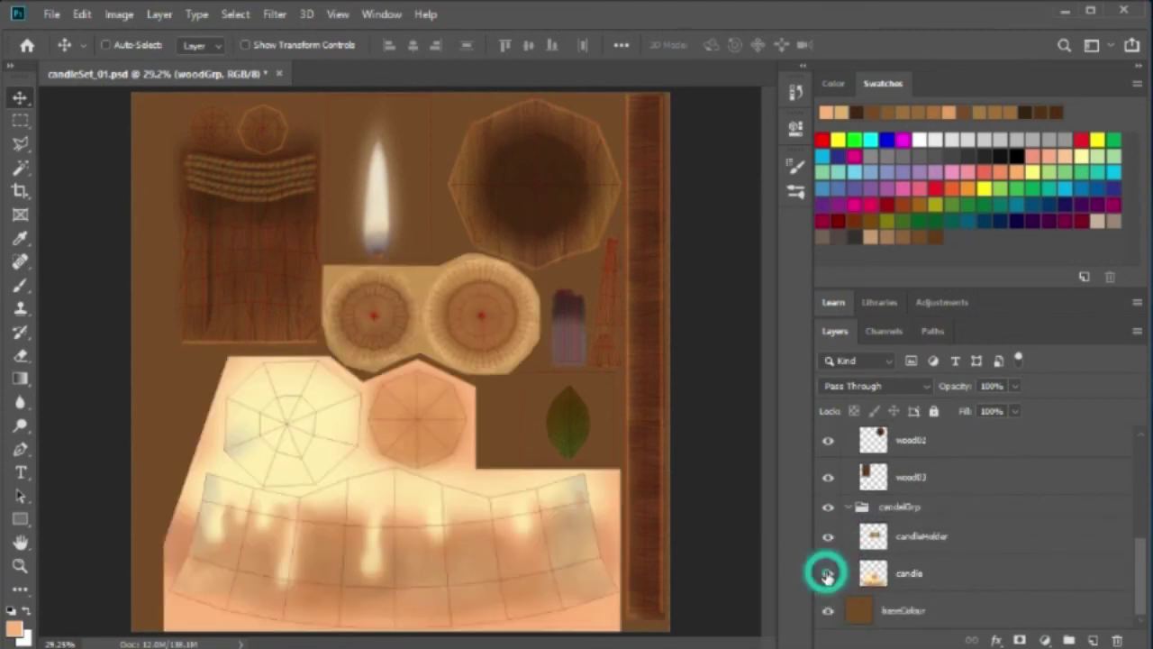
left_click(837, 506)
scroll(843, 532, "up", 1)
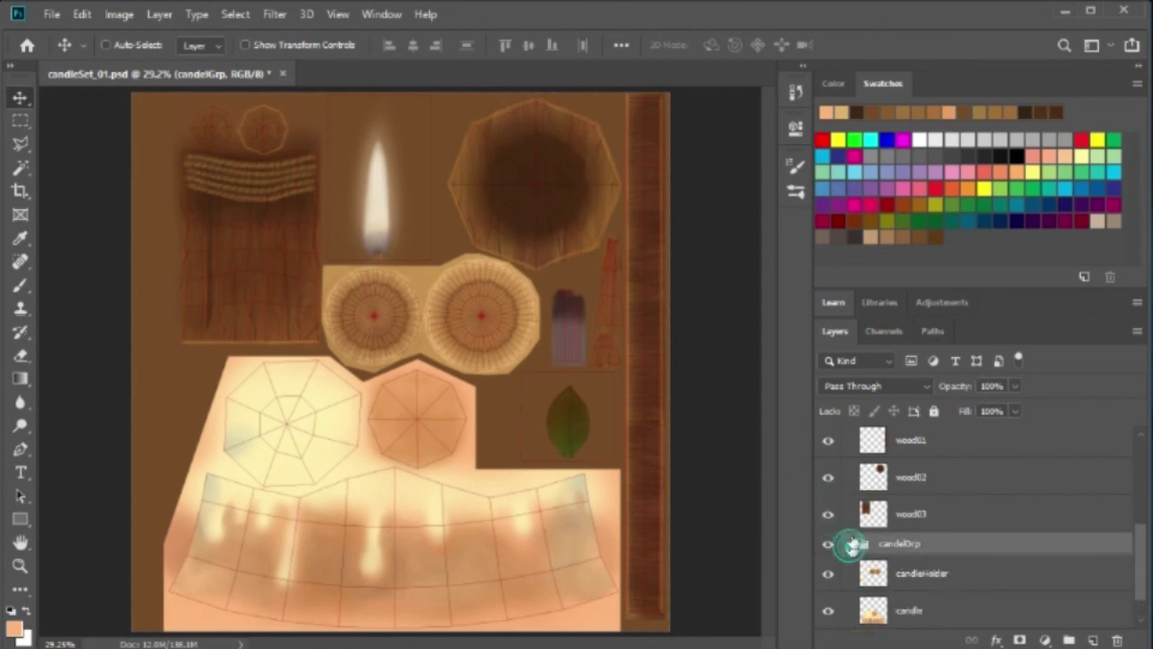
left_click(848, 545, "ctrl")
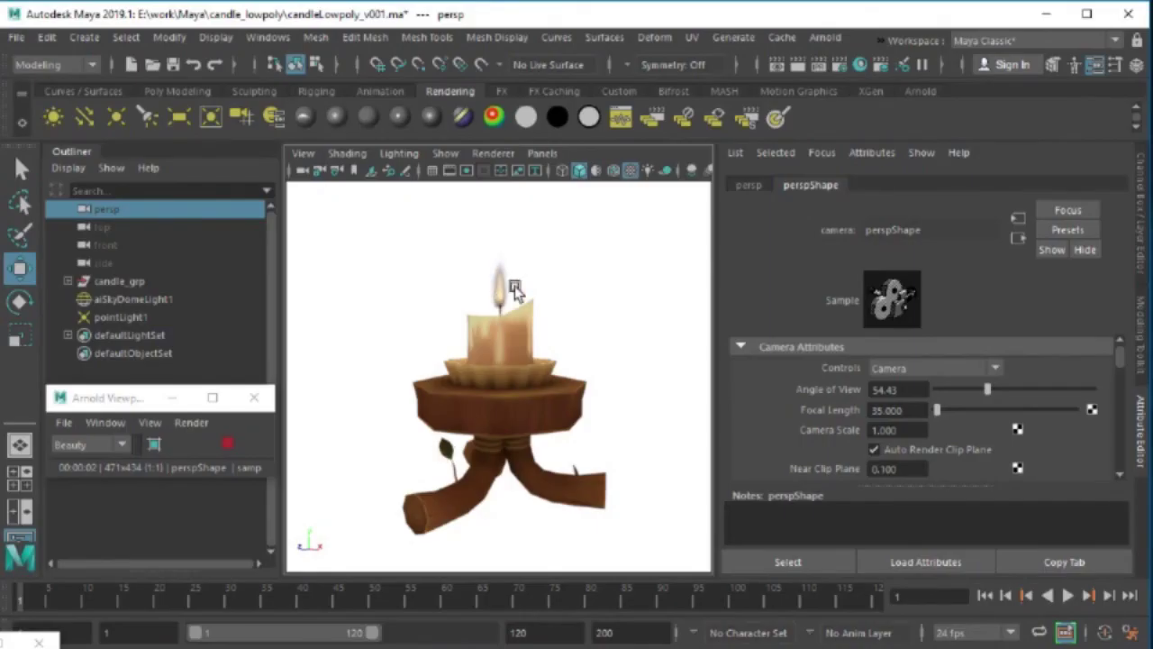
Switch the Maya viewport renderer to Viewport 2.0 and back to Arnold.
left_click(493, 153)
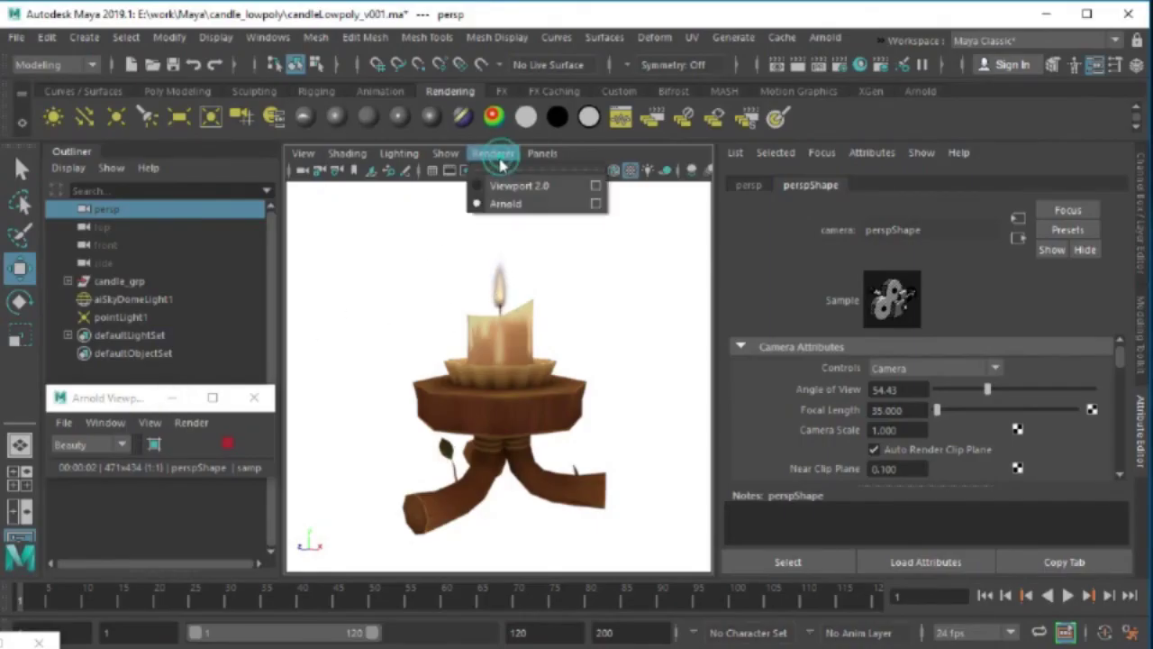
left_click(475, 187)
left_click(493, 153)
left_click(500, 204)
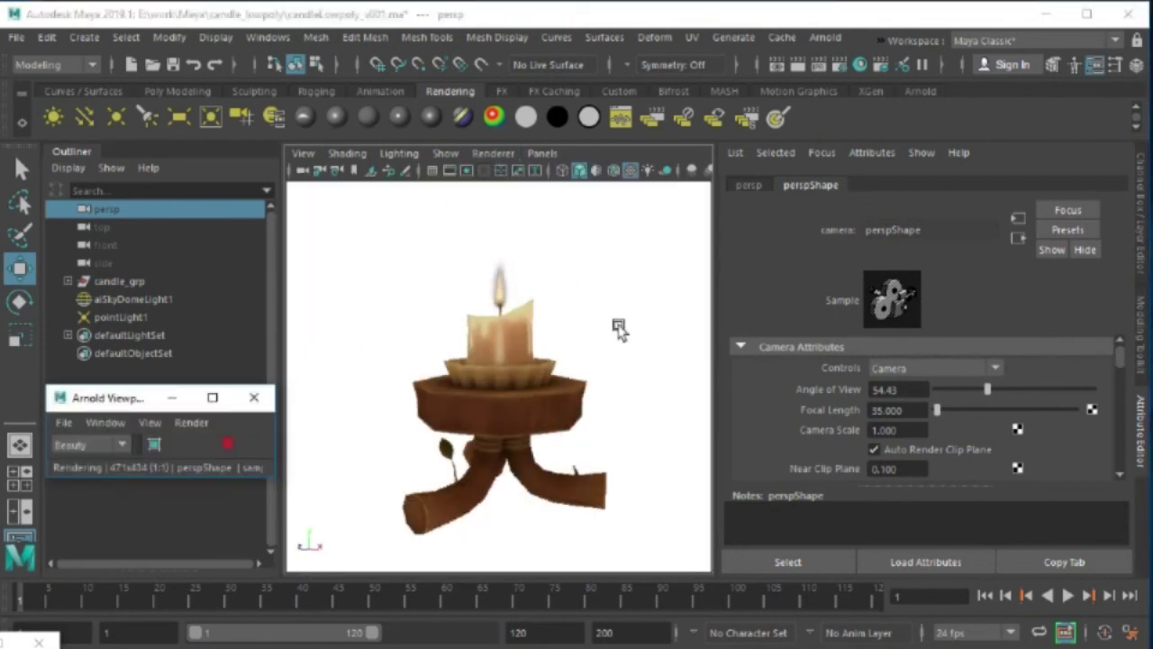
Tumble and zoom the camera to inspect the textured candle and holder from several angles.
left_click_drag(619, 330, 590, 484)
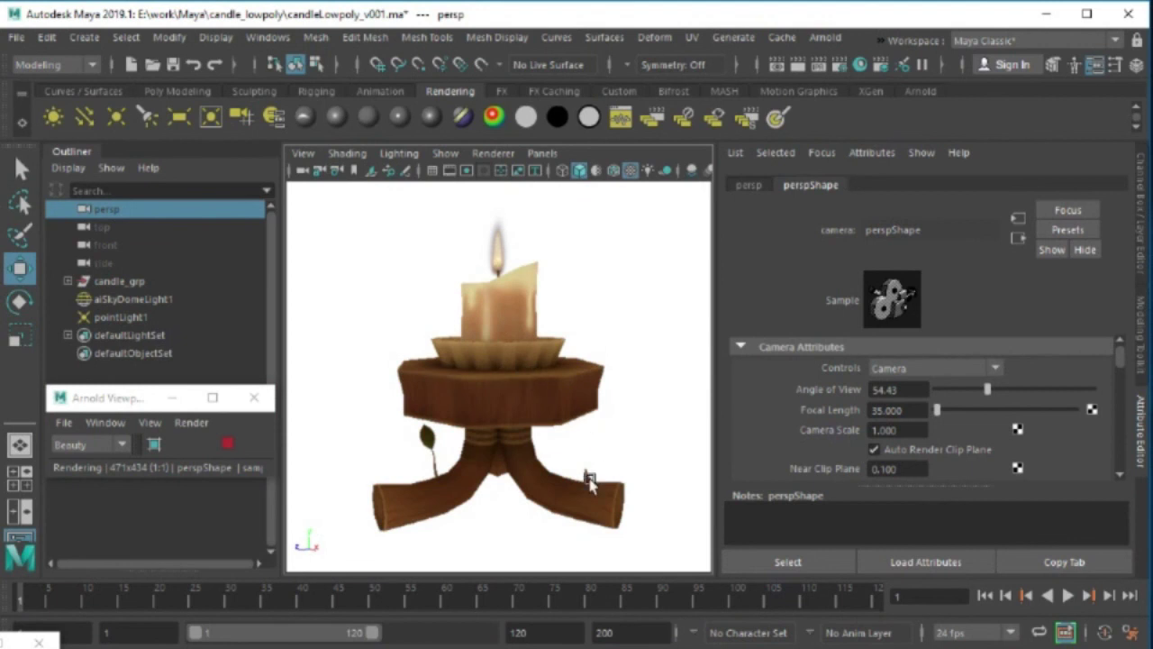
mouse_move(505, 385)
left_mouse_down()
mouse_move(523, 399)
mouse_move(512, 410)
mouse_move(502, 324)
left_mouse_up()
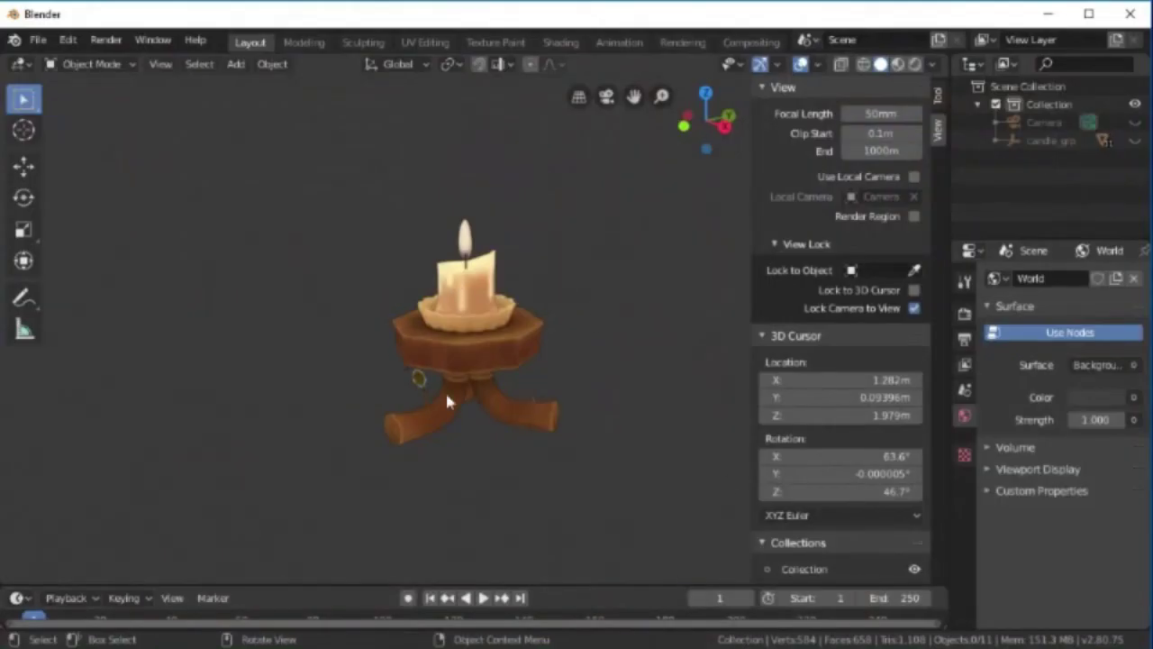
scroll(448, 401, "up", 3)
mouse_move(562, 399)
left_mouse_down()
mouse_move(510, 343)
mouse_move(438, 334)
left_mouse_up()
scroll(422, 188, "up", 2)
mouse_move(445, 429)
left_mouse_down()
mouse_move(541, 381)
mouse_move(463, 385)
mouse_move(505, 385)
mouse_move(447, 455)
mouse_move(469, 477)
mouse_move(442, 463)
left_mouse_up()
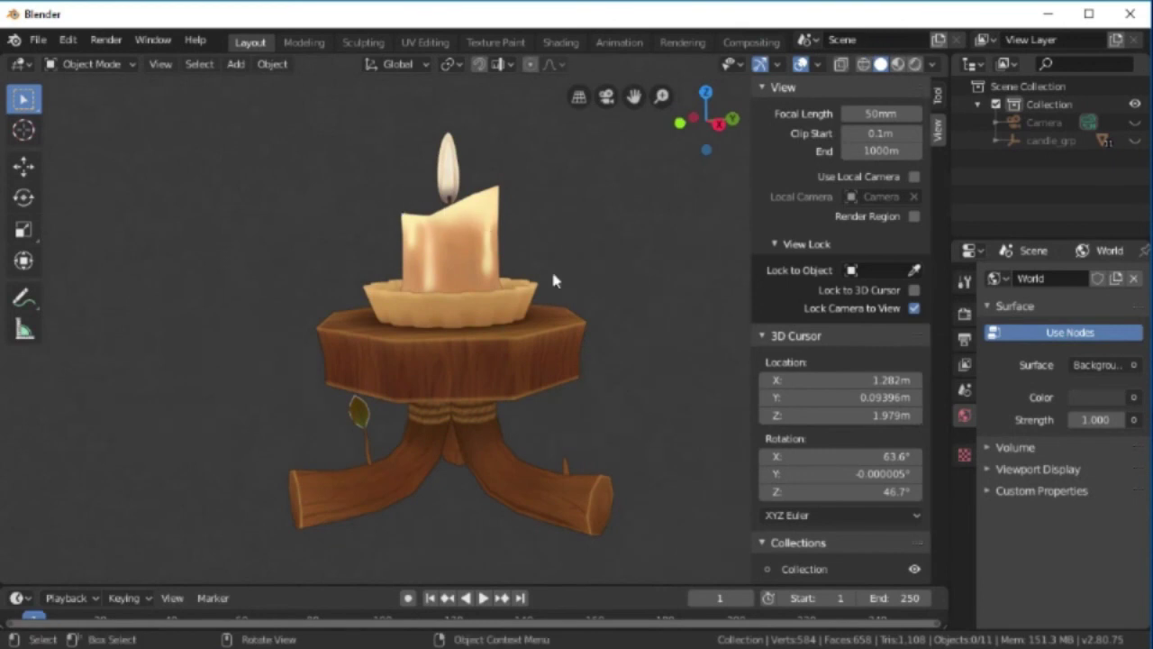
scroll(419, 206, "down", 3)
left_click_drag(419, 205, 494, 303)
scroll(494, 303, "down", 3)
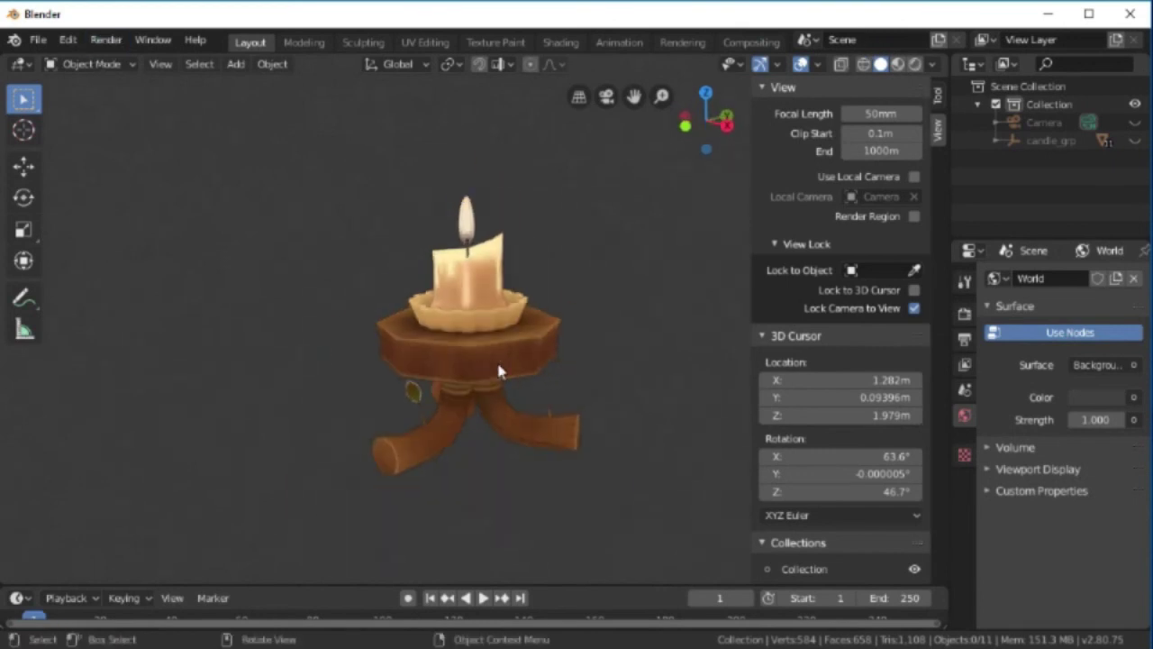